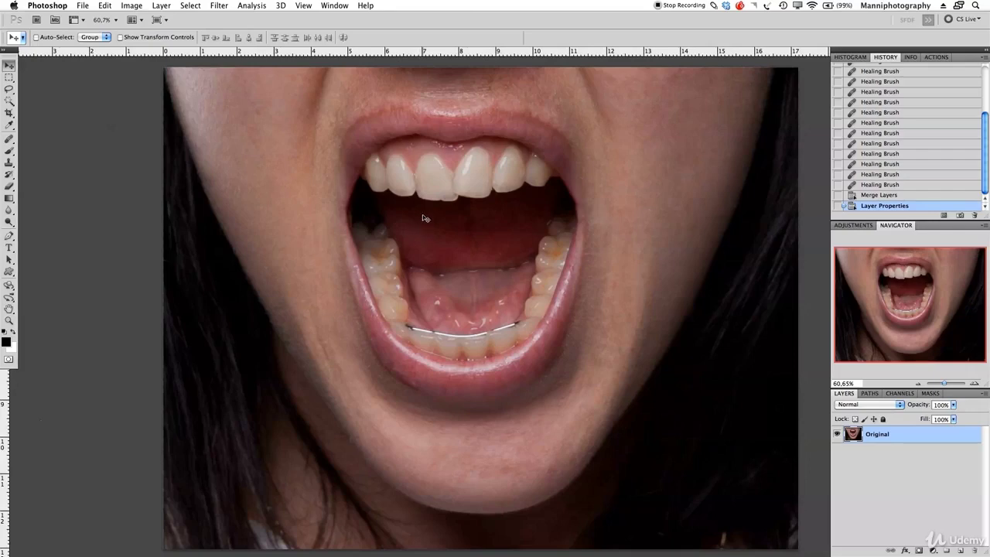
Duplicate the Original layer and rename the copy Retouch.
{"action": "scroll", "coordinate": [441, 222], "scroll_direction": "right", "scroll_amount": 2}
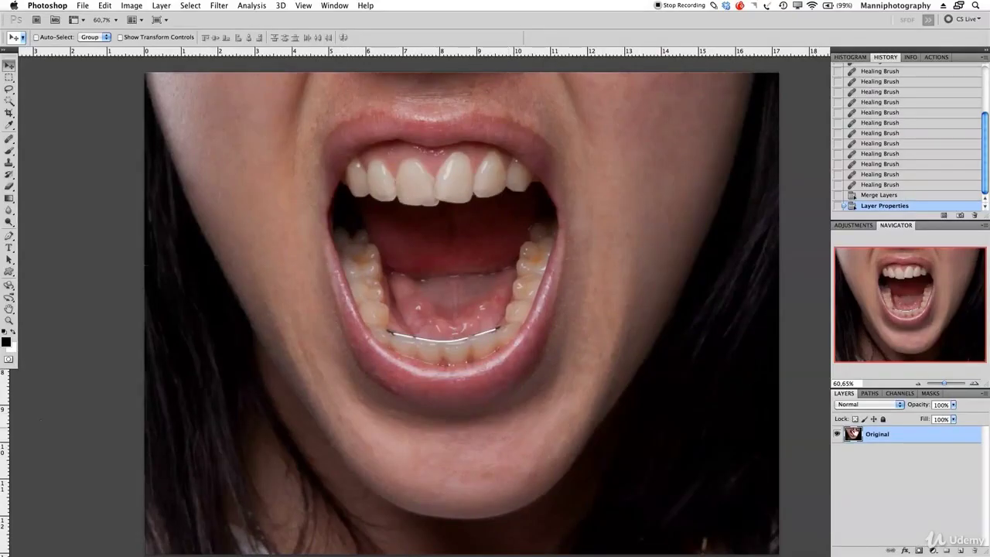
{"action": "key", "text": "super+j"}
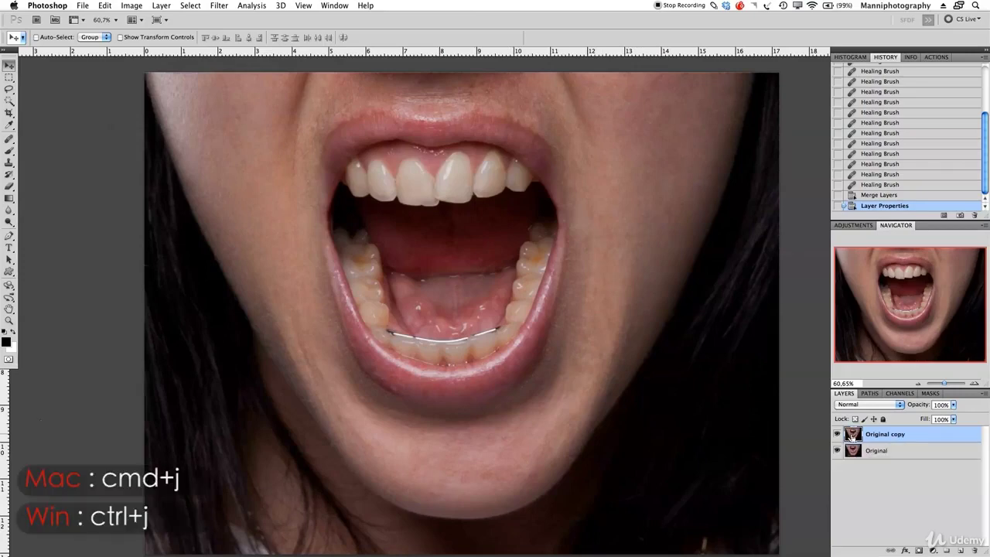
{"action": "double_click", "coordinate": [888, 436]}
{"action": "type", "text": "R"}
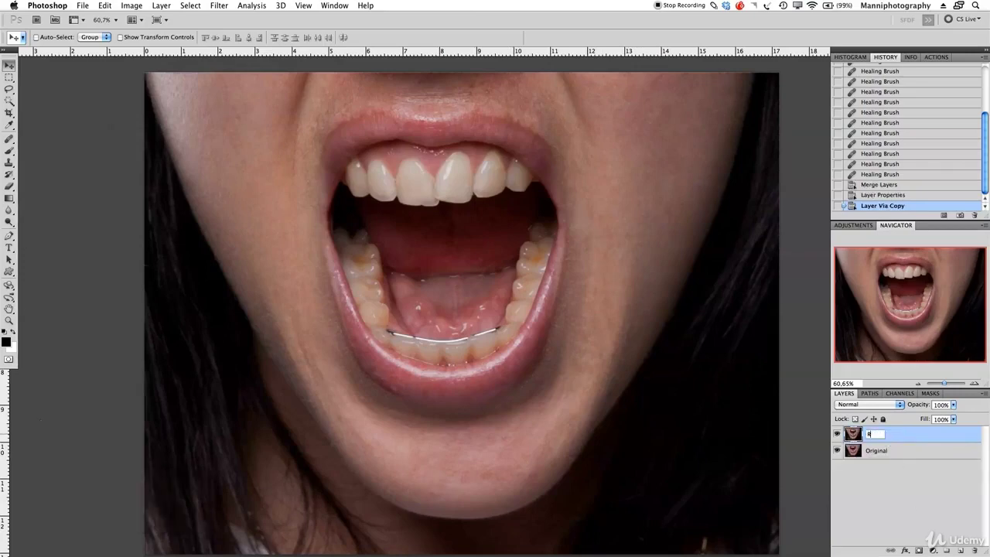
{"action": "type", "text": "etouch"}
{"action": "key", "text": "Return"}
Heal the spots on the skin above the right half of the upper lip with a 20 px Healing Brush.
{"action": "key", "text": "z"}
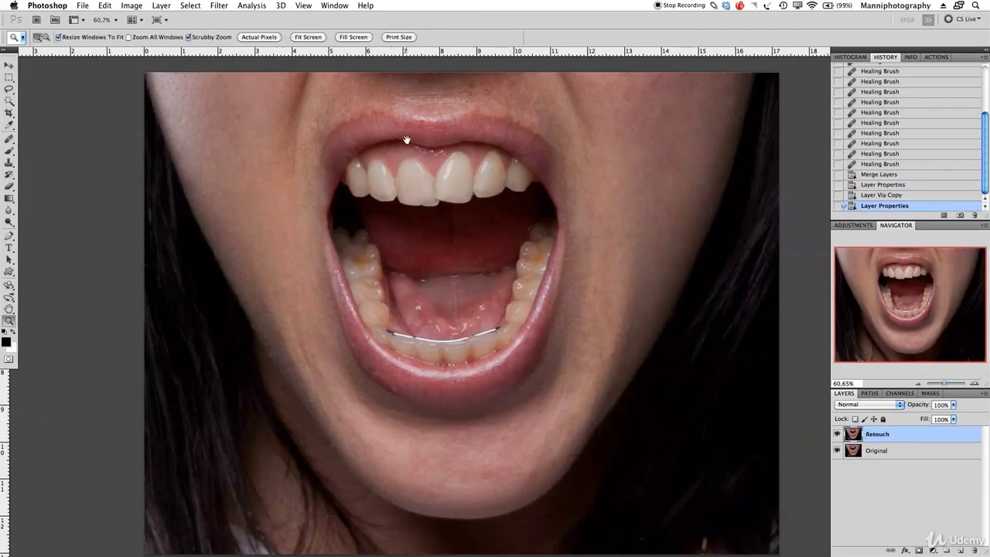
{"action": "left_click_drag", "start_coordinate": [407, 140], "coordinate": [495, 135]}
{"action": "left_click_drag", "start_coordinate": [433, 188], "coordinate": [382, 261]}
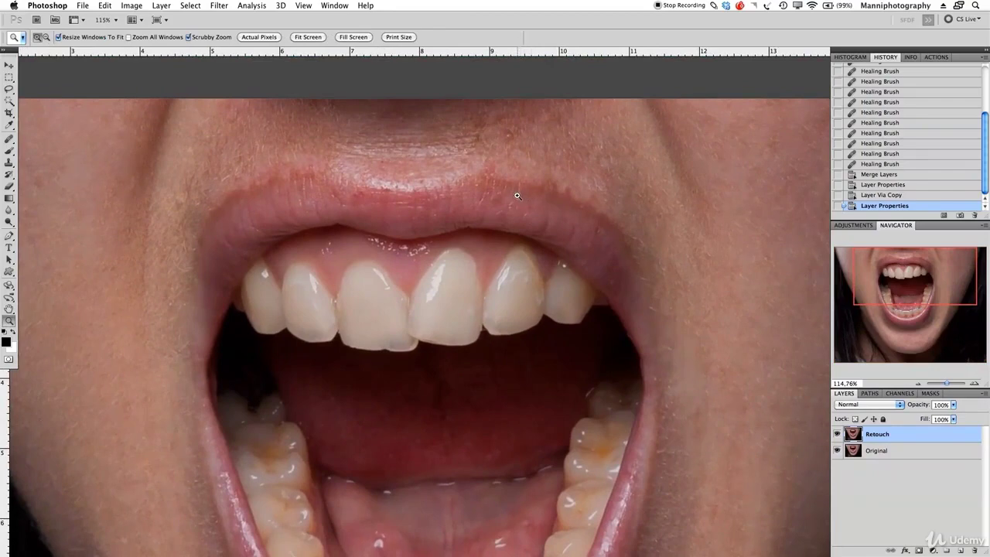
{"action": "key", "text": "j"}
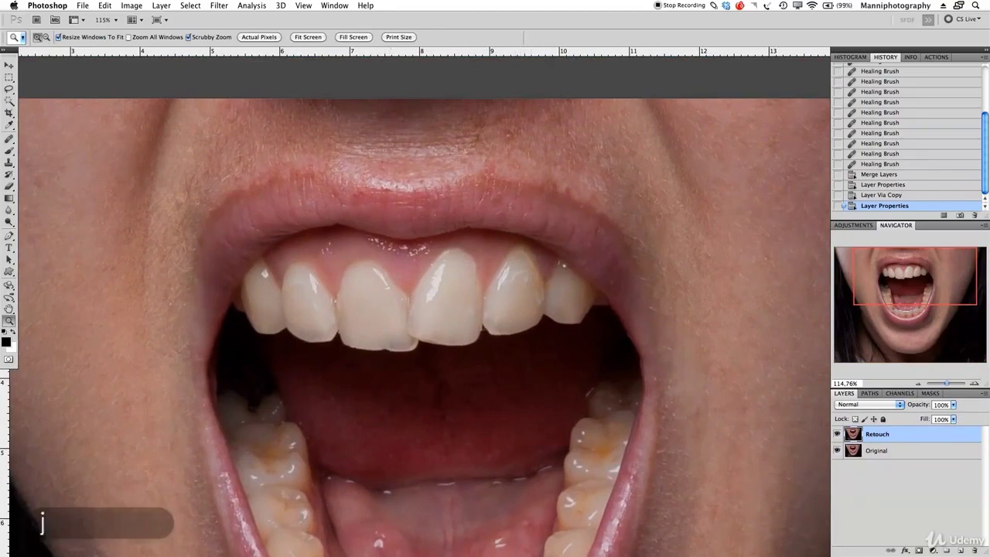
{"action": "left_click", "coordinate": [9, 139]}
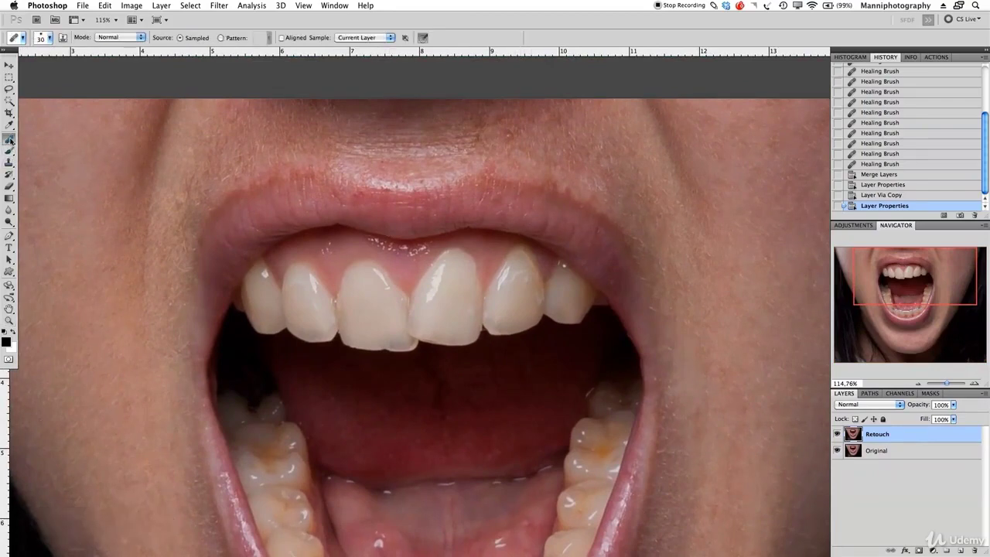
{"action": "left_click_drag", "start_coordinate": [11, 143], "coordinate": [62, 146]}
{"action": "key", "text": "bracketleft"}
{"action": "left_click", "coordinate": [552, 184]}
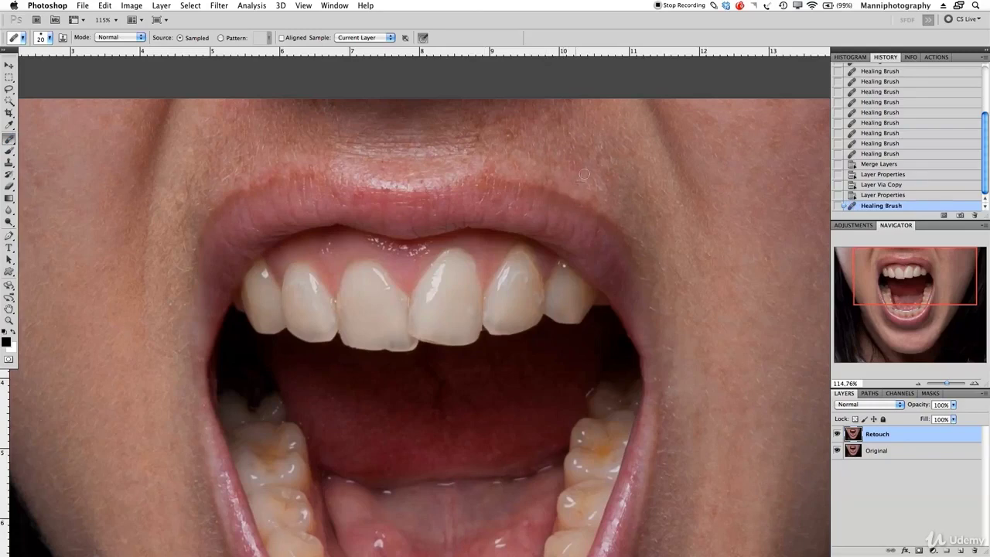
{"action": "left_click", "coordinate": [584, 175]}
{"action": "left_click", "coordinate": [597, 173]}
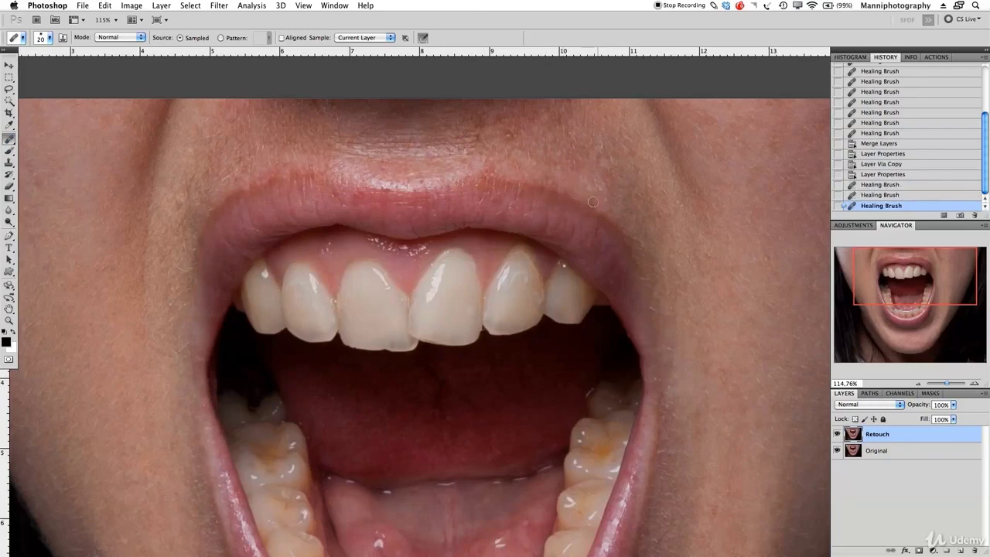
{"action": "left_click", "coordinate": [593, 202]}
Heal the remaining spots below the nose and along the upper lip's edge down toward the right mouth corner.
{"action": "left_click", "coordinate": [505, 163]}
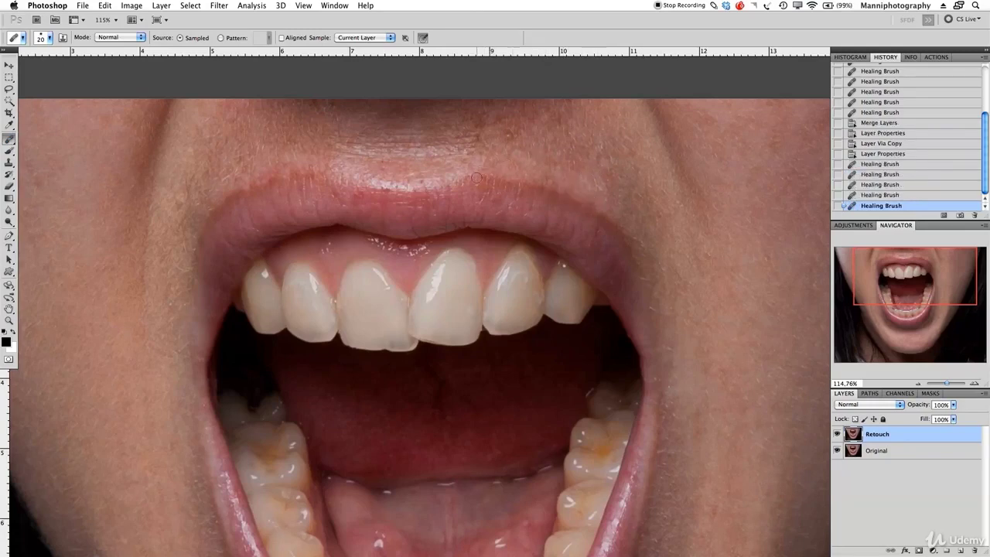
{"action": "left_click", "coordinate": [476, 177]}
{"action": "left_click", "coordinate": [515, 141]}
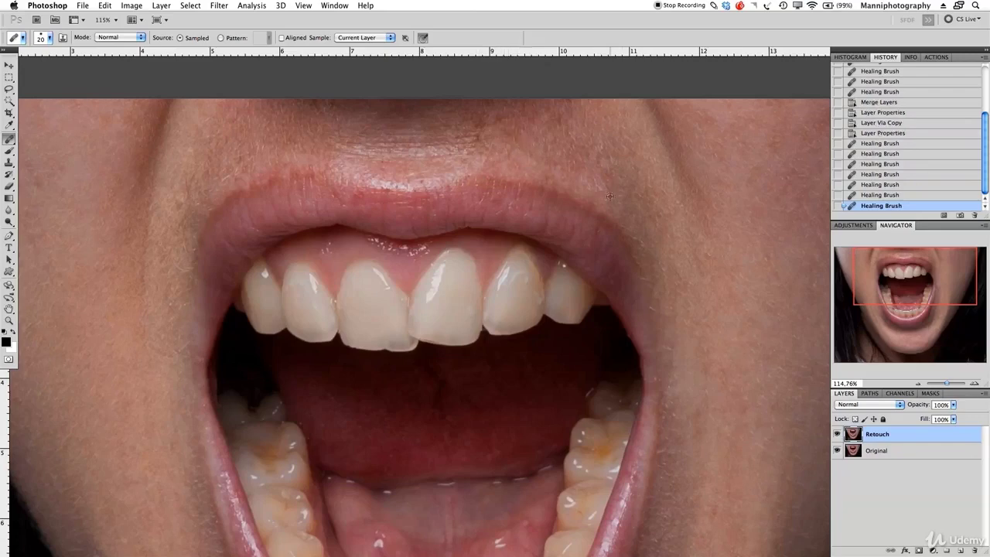
{"action": "left_click", "coordinate": [584, 209]}
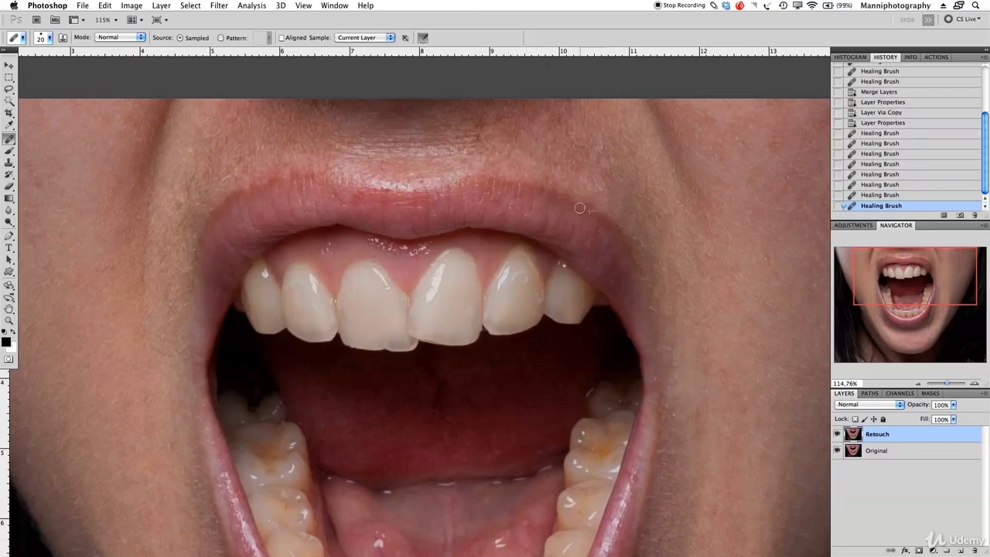
{"action": "left_click", "coordinate": [579, 208]}
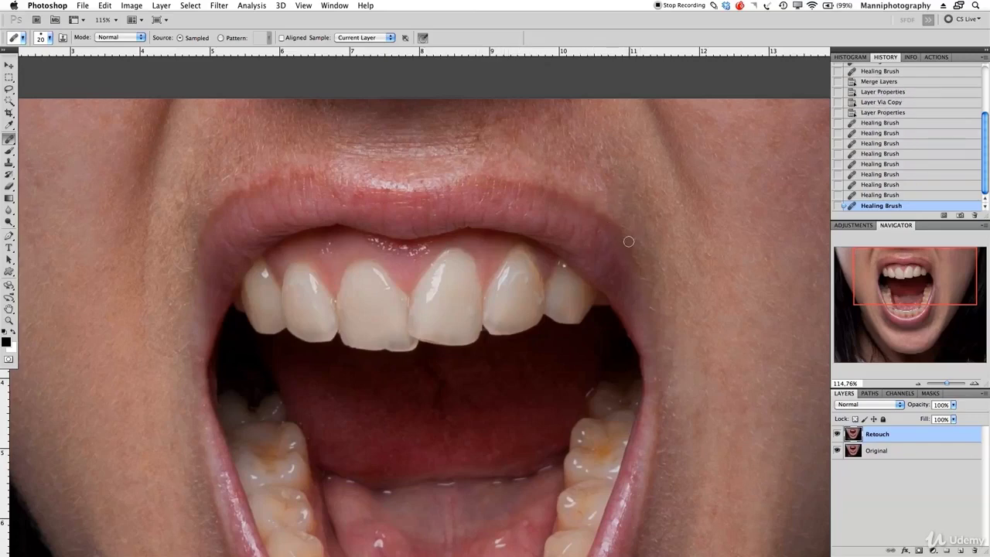
{"action": "left_click", "coordinate": [628, 243]}
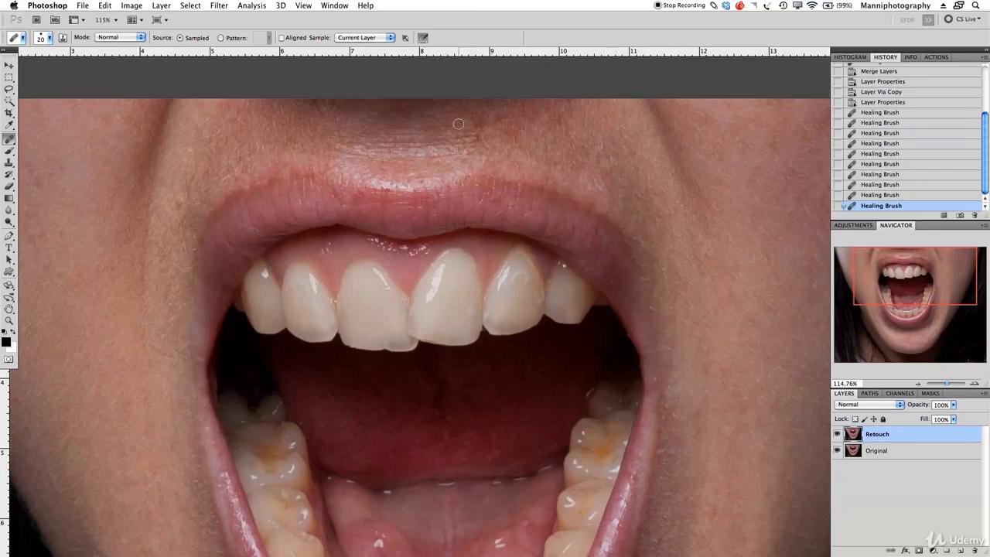
Heal the small blemishes on the skin above the upper lip's left half and a spot on the lip itself.
{"action": "left_click", "coordinate": [279, 166]}
{"action": "left_click", "coordinate": [304, 167]}
{"action": "left_click", "coordinate": [297, 163]}
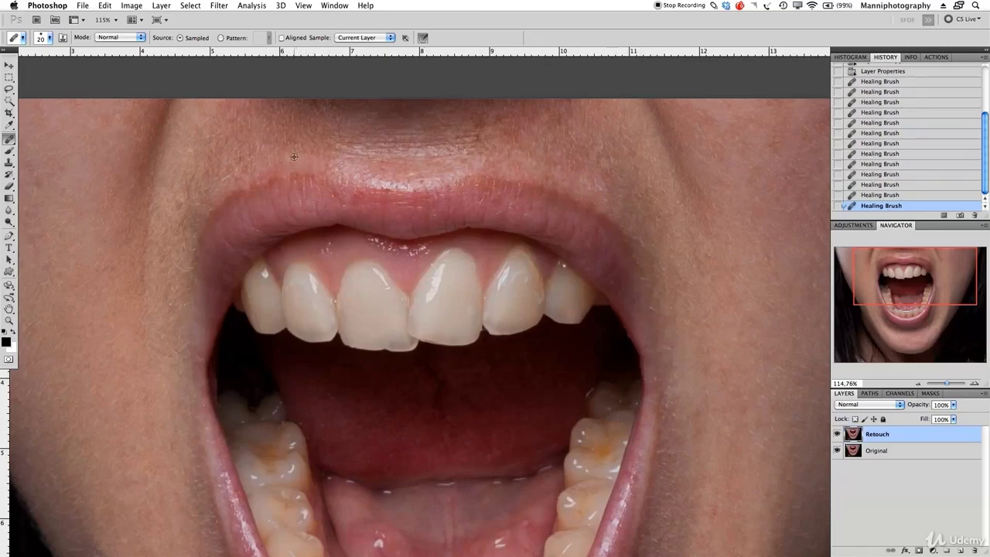
{"action": "left_click", "coordinate": [354, 202]}
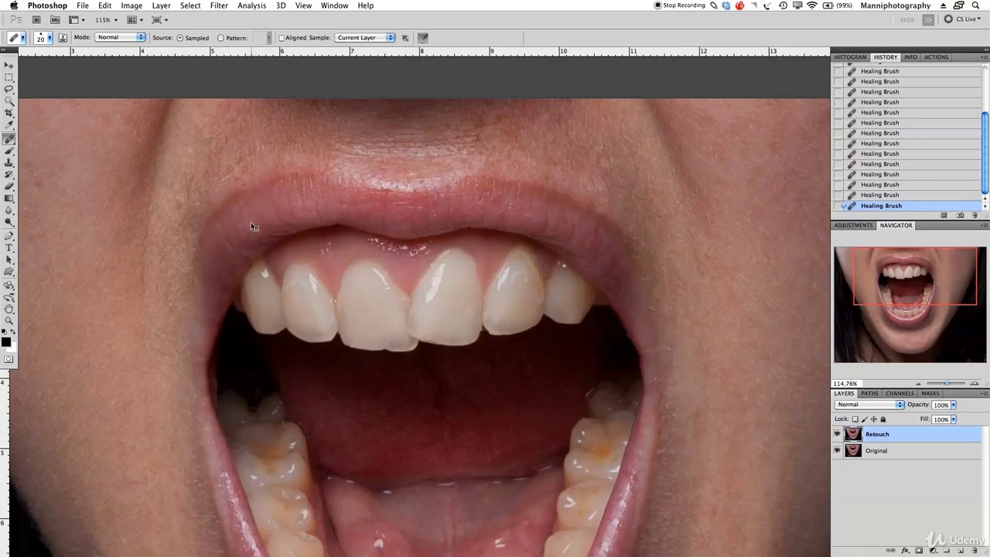
Try healing the middle of the upper lip with an oversized 320 px Healing Brush.
{"action": "mouse_move", "coordinate": [189, 271]}
{"action": "left_mouse_down"}
{"action": "mouse_move", "coordinate": [249, 192]}
{"action": "mouse_move", "coordinate": [242, 196]}
{"action": "left_mouse_up"}
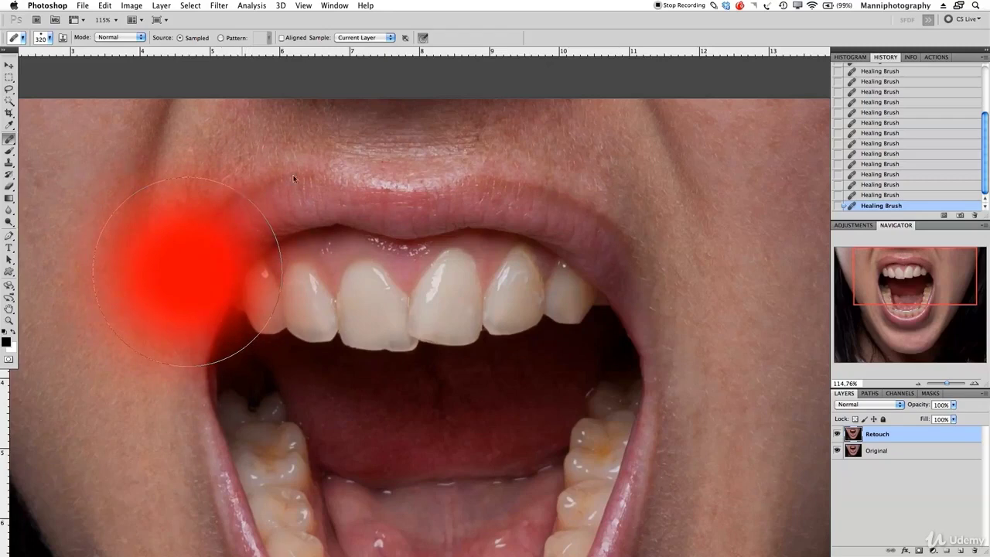
{"action": "left_click", "coordinate": [344, 234]}
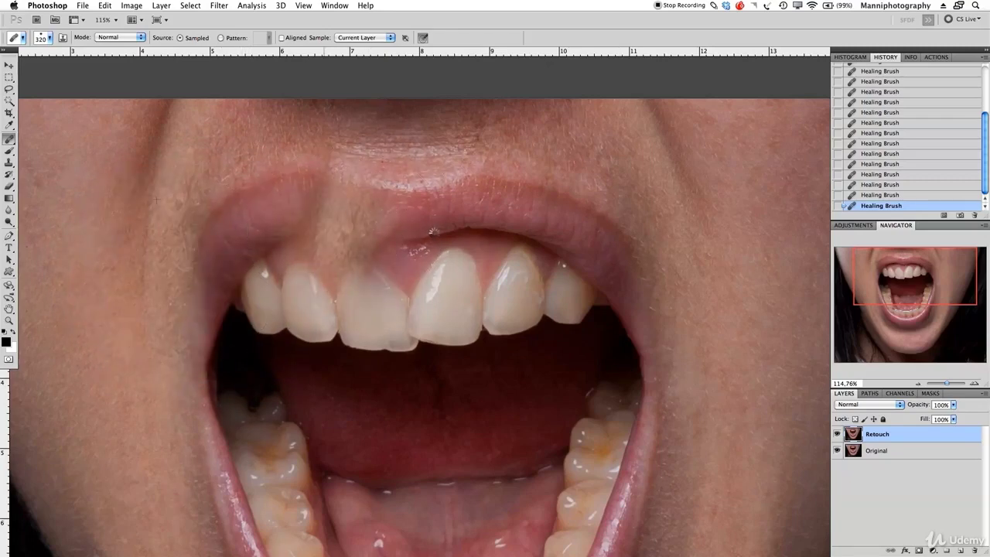
{"action": "left_click_drag", "start_coordinate": [420, 232], "coordinate": [431, 222]}
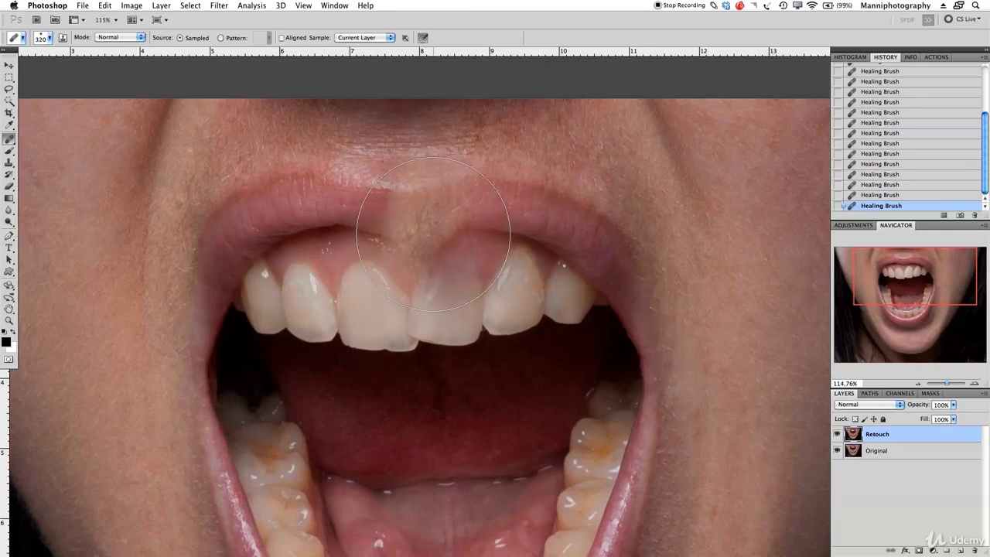
Undo the oversized healing on the upper lip and reduce the Healing Brush to 20 px.
{"action": "key", "text": "bracketleft"}
{"action": "key", "text": "bracketleft"}
{"action": "key", "text": "bracketleft"}
{"action": "key", "text": "bracketleft"}
{"action": "key", "text": "bracketleft"}
{"action": "key", "text": "bracketleft"}
{"action": "key", "text": "bracketleft"}
{"action": "key", "text": "bracketleft"}
{"action": "key", "text": "bracketleft"}
{"action": "key", "text": "bracketleft"}
{"action": "key", "text": "bracketleft"}
{"action": "key", "text": "bracketleft"}
{"action": "key", "text": "bracketleft"}
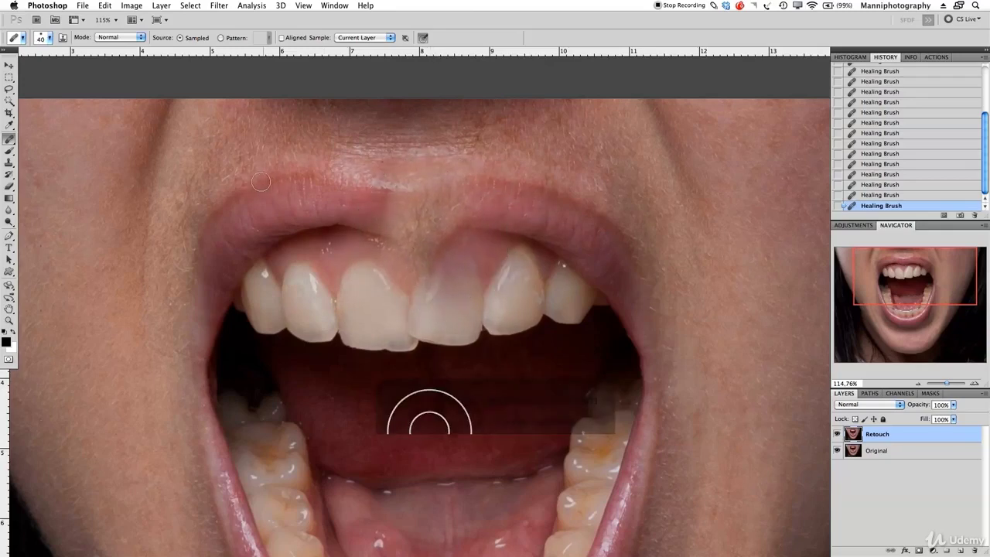
{"action": "key", "text": "super+z"}
{"action": "key", "text": "bracketleft"}
{"action": "key", "text": "bracketleft"}
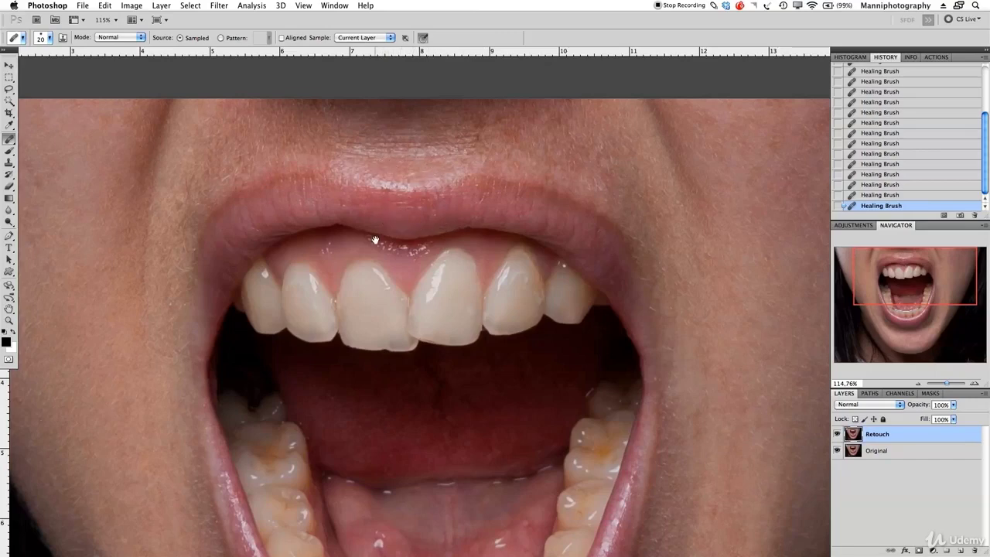
Compare the retouched skin and lips with the original by repeatedly hiding and showing the Retouch layer.
{"action": "scroll", "coordinate": [376, 240], "scroll_direction": "down", "scroll_amount": 8}
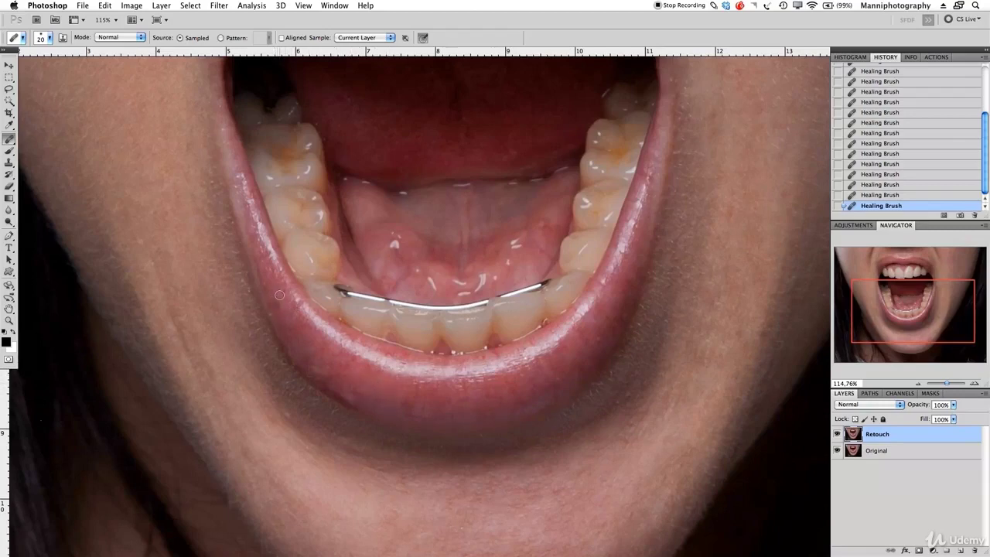
{"action": "left_click_drag", "start_coordinate": [662, 204], "coordinate": [584, 240]}
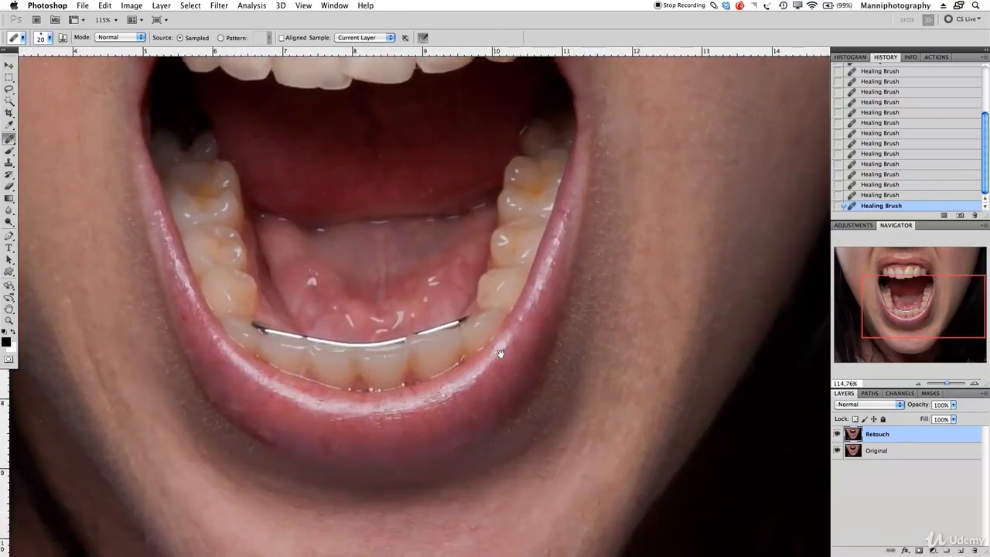
{"action": "left_click_drag", "start_coordinate": [500, 353], "coordinate": [508, 330]}
{"action": "scroll", "coordinate": [492, 285], "scroll_direction": "up", "scroll_amount": 5}
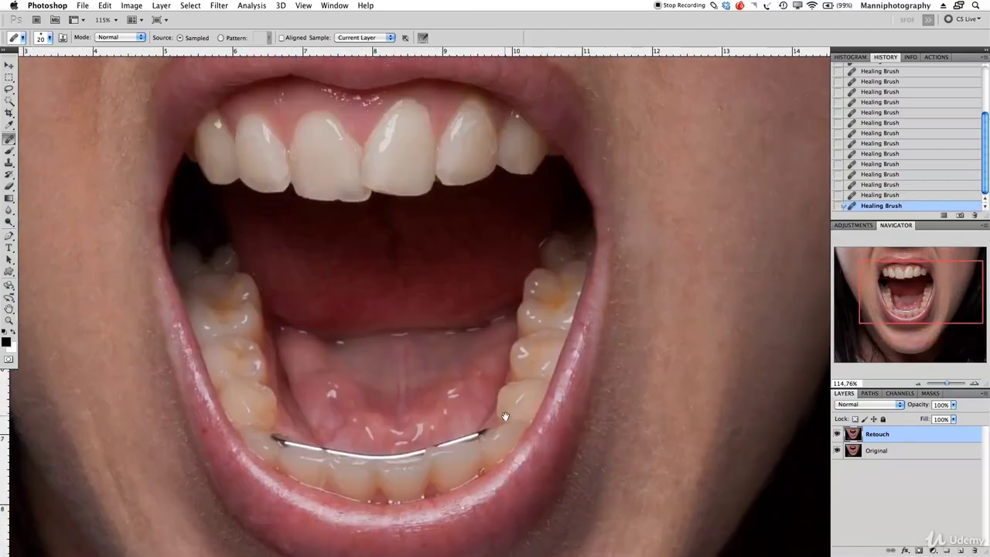
{"action": "scroll", "coordinate": [485, 325], "scroll_direction": "up", "scroll_amount": 5}
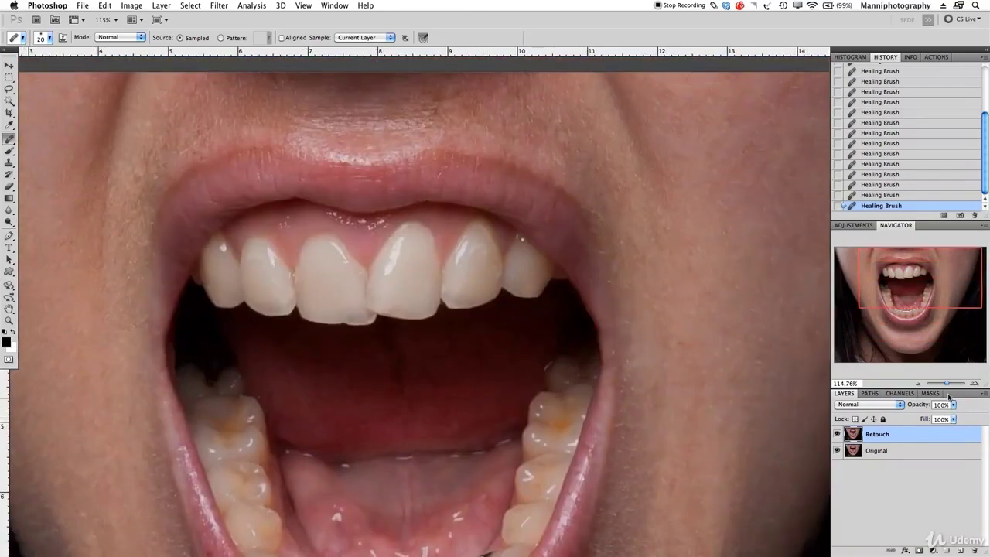
{"action": "left_click_drag", "start_coordinate": [948, 383], "coordinate": [945, 385]}
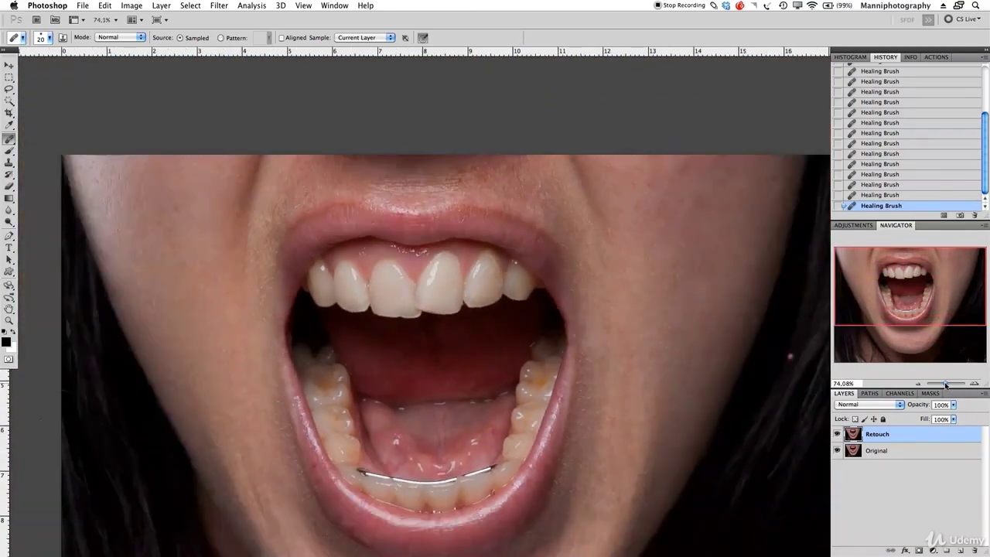
{"action": "left_click_drag", "start_coordinate": [666, 334], "coordinate": [661, 297]}
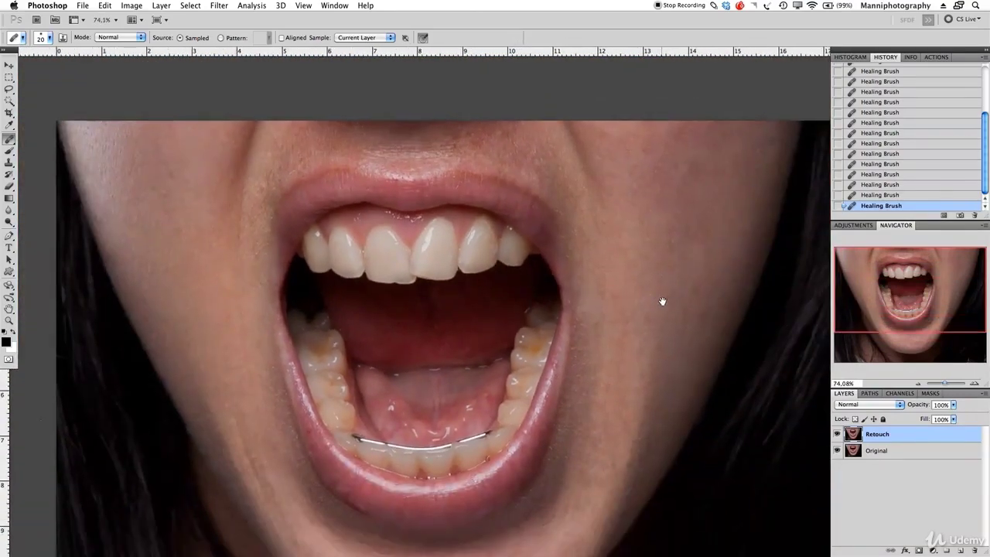
{"action": "left_click", "coordinate": [837, 435]}
{"action": "left_click", "coordinate": [837, 435]}
{"action": "left_click", "coordinate": [837, 435]}
{"action": "left_click", "coordinate": [836, 434]}
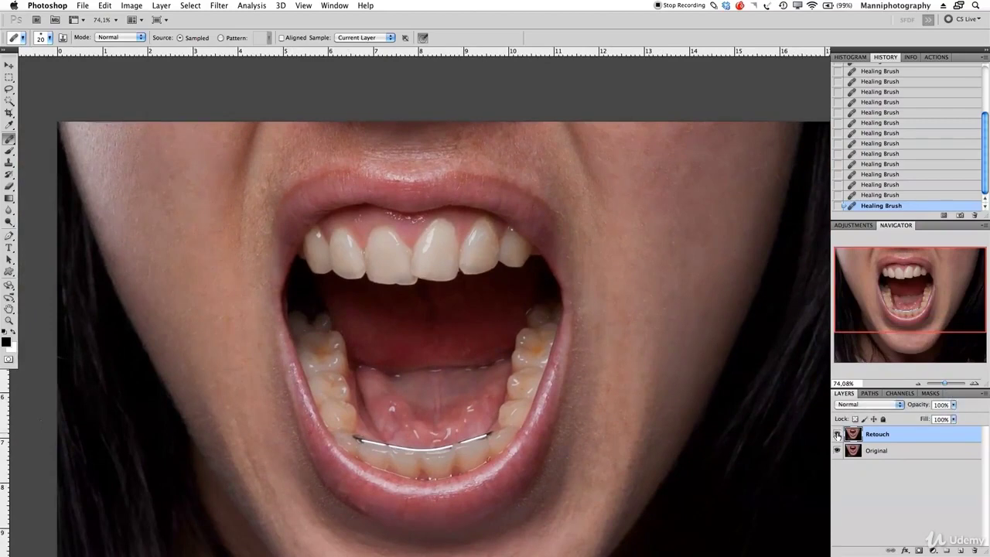
{"action": "left_click", "coordinate": [837, 435]}
{"action": "left_click", "coordinate": [837, 435]}
{"action": "left_click", "coordinate": [836, 436]}
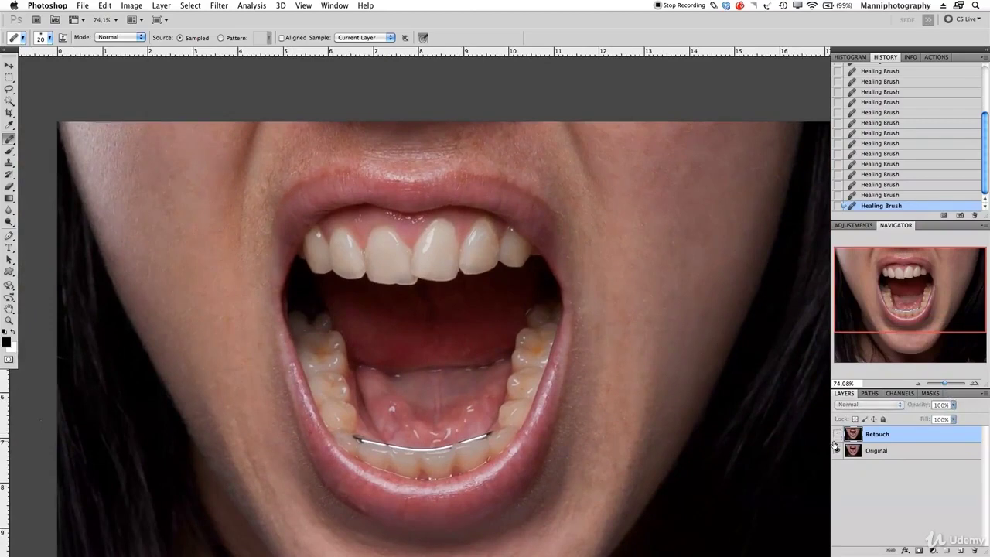
{"action": "left_click", "coordinate": [837, 435]}
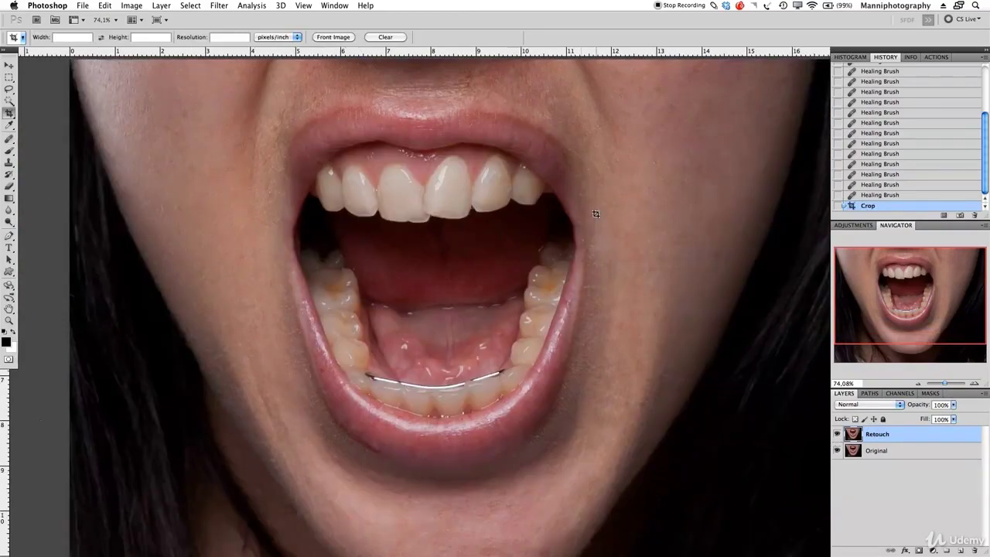
Make a rectangular selection around the whole mouth, from below the nose to the chin, and nudge it slightly upward.
{"action": "key", "text": "m"}
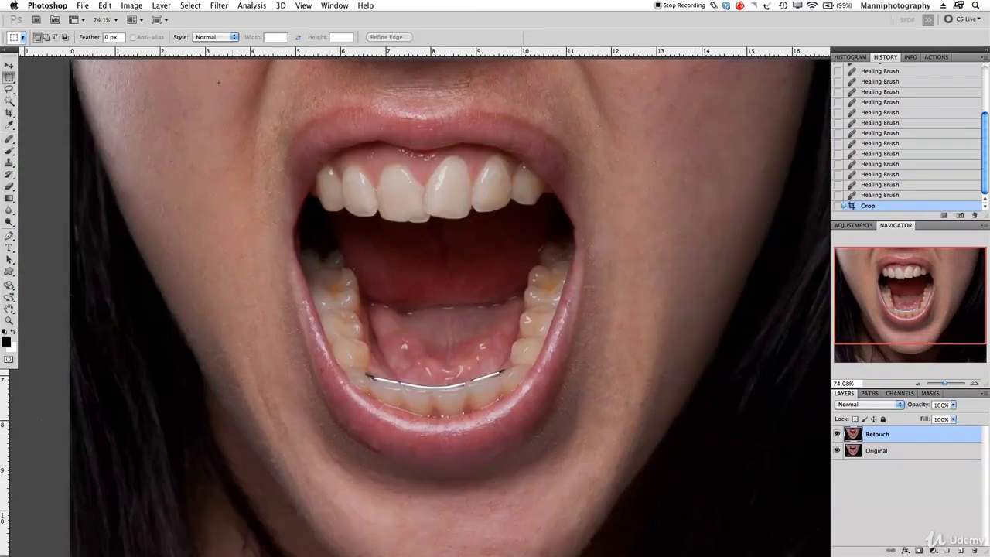
{"action": "left_click_drag", "start_coordinate": [6, 80], "coordinate": [47, 83]}
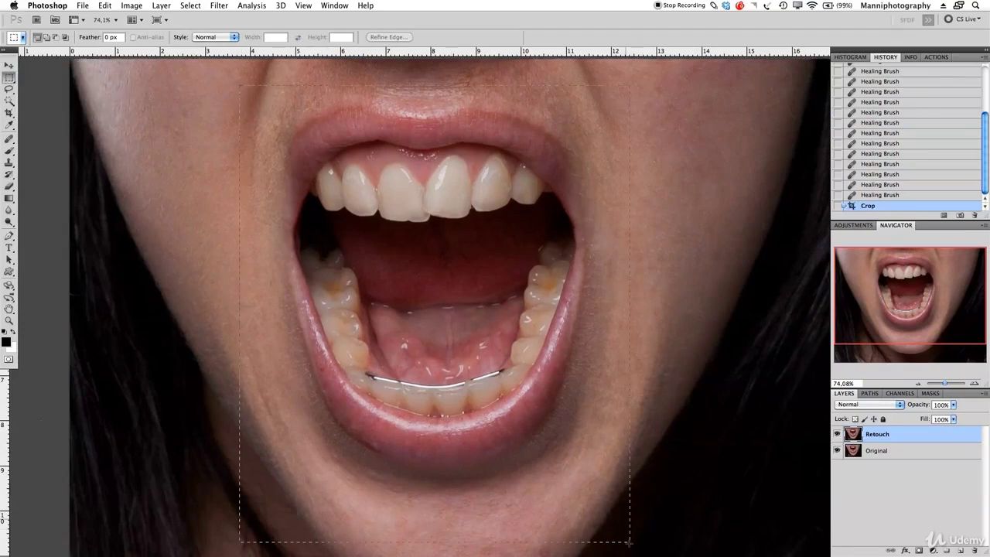
{"action": "left_click_drag", "start_coordinate": [626, 538], "coordinate": [627, 520]}
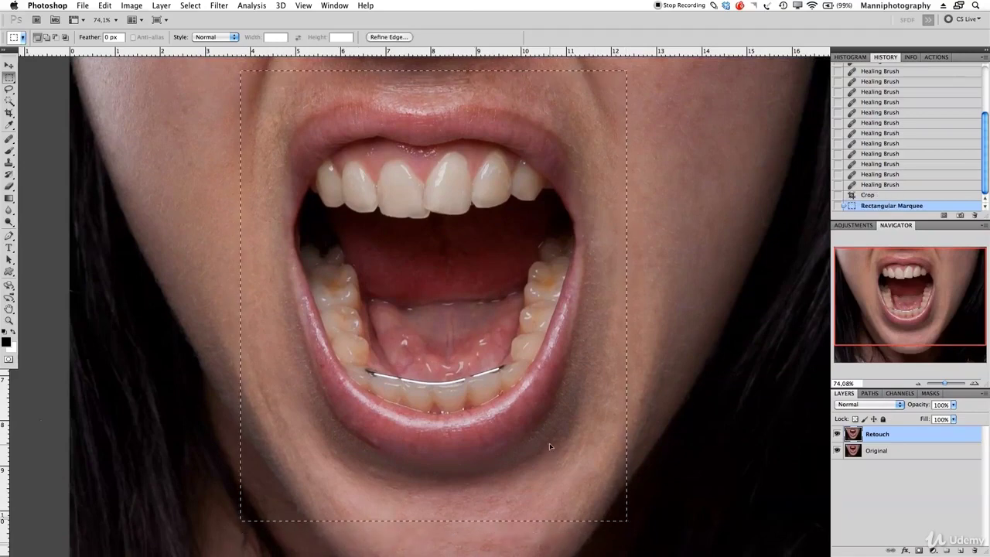
{"action": "left_click_drag", "start_coordinate": [550, 447], "coordinate": [551, 442]}
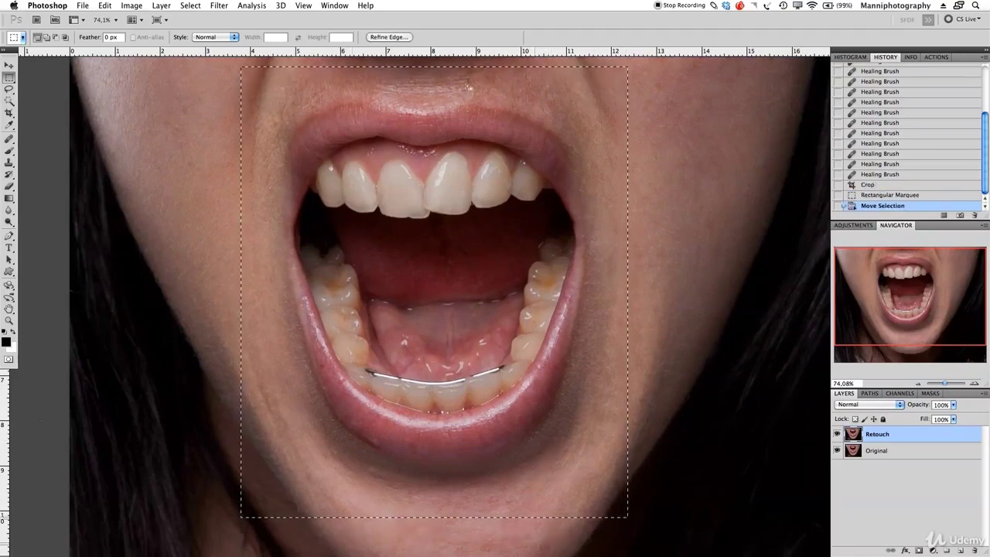
Liquify the selected mouth area, reshaping the lip edge beside the upper teeth with a 151 px brush, and clear the selection.
{"action": "left_click", "coordinate": [220, 5]}
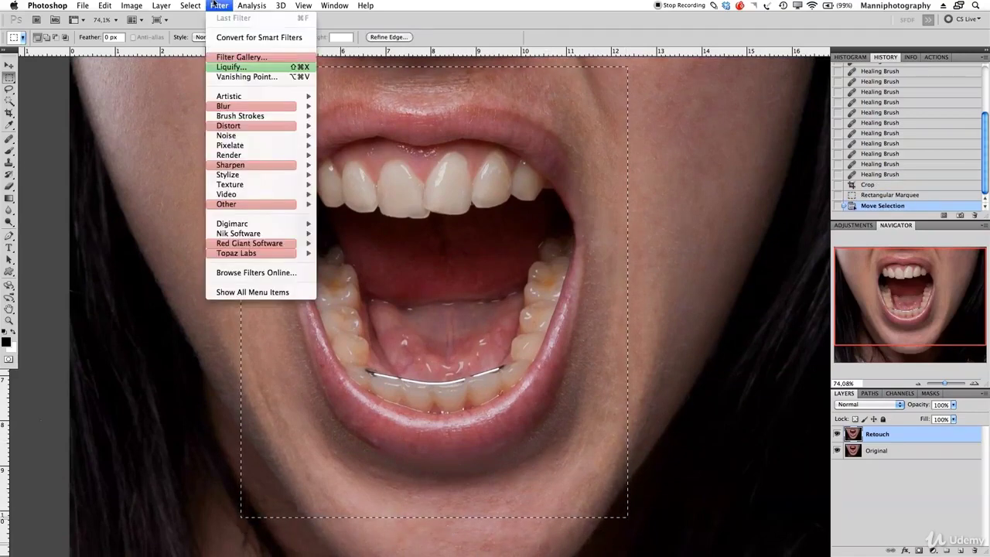
{"action": "left_click", "coordinate": [232, 68]}
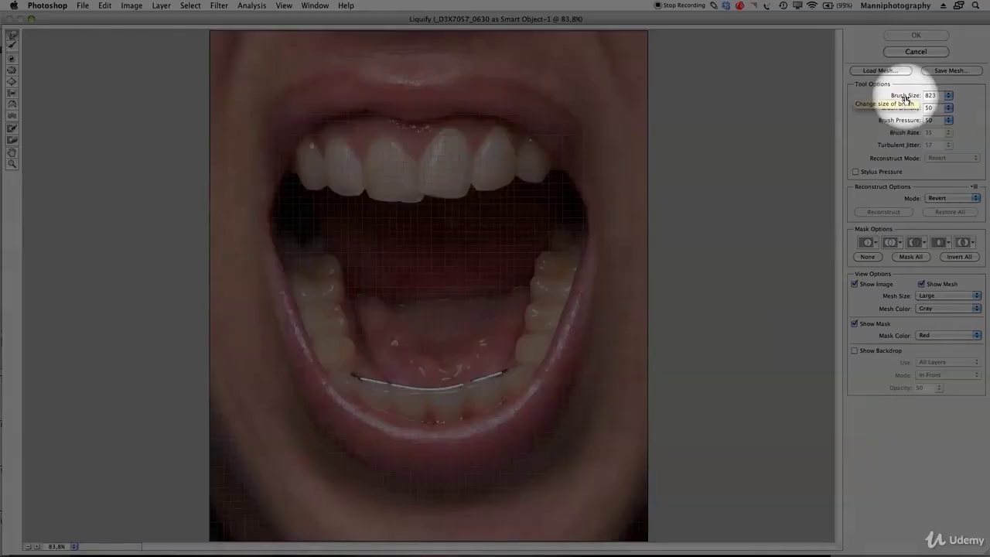
{"action": "left_click_drag", "start_coordinate": [904, 95], "coordinate": [747, 92]}
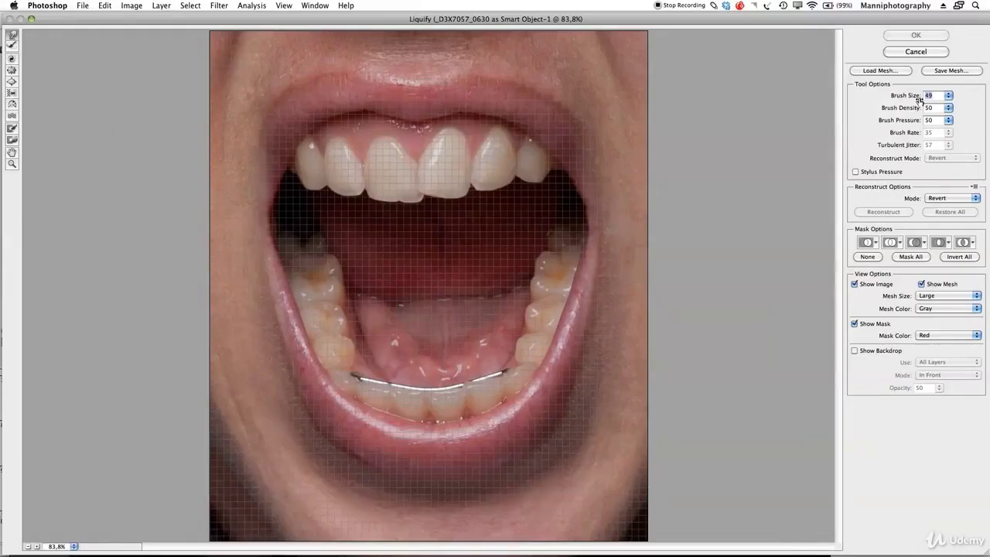
{"action": "mouse_move", "coordinate": [920, 102]}
{"action": "left_mouse_down"}
{"action": "mouse_move", "coordinate": [484, 152]}
{"action": "mouse_move", "coordinate": [926, 103]}
{"action": "mouse_move", "coordinate": [905, 101]}
{"action": "left_mouse_up"}
{"action": "left_click_drag", "start_coordinate": [267, 184], "coordinate": [259, 155]}
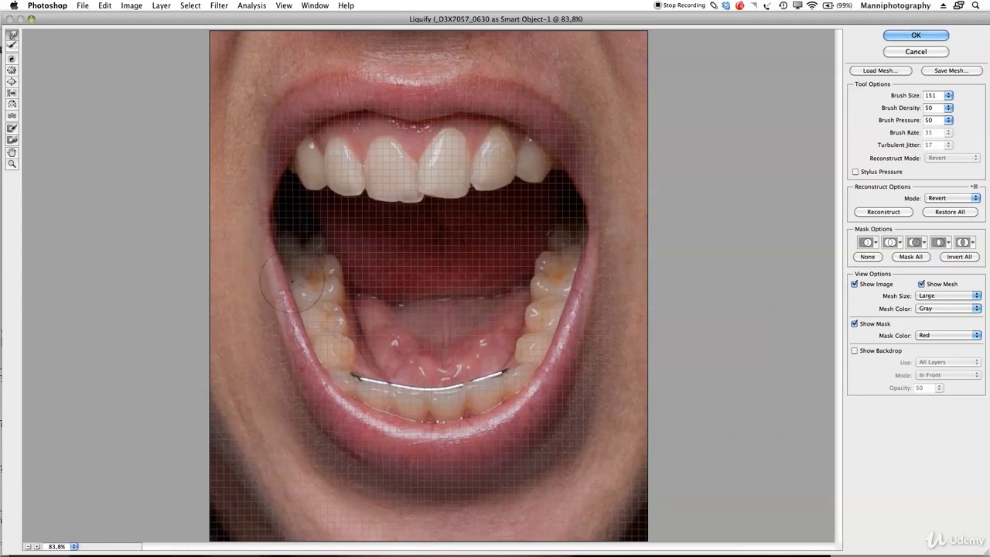
{"action": "left_click", "coordinate": [908, 35]}
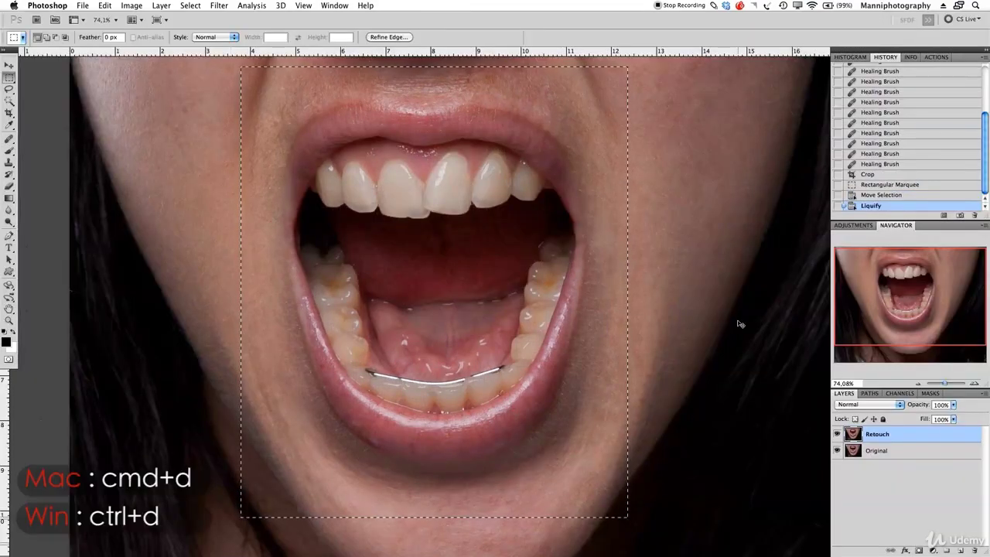
{"action": "key", "text": "super+d"}
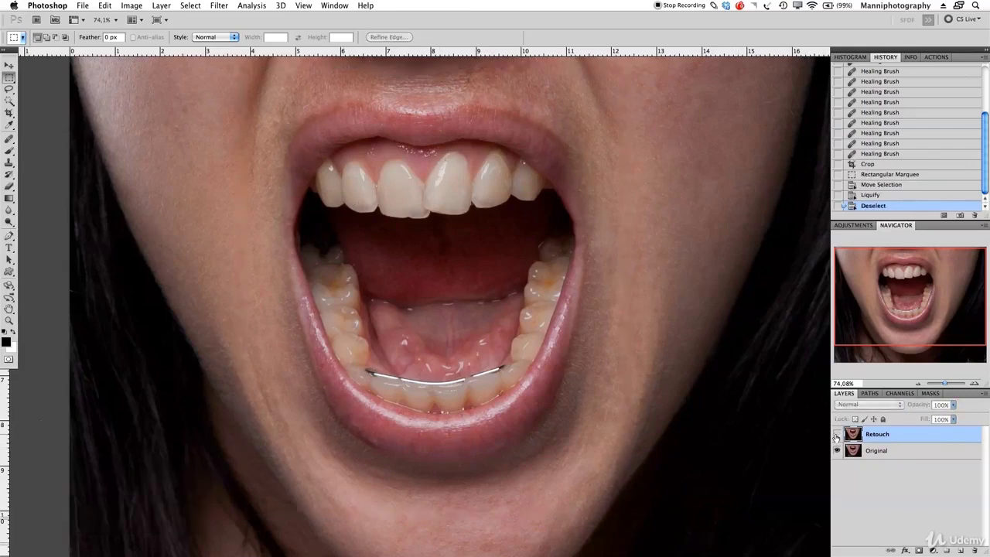
Compare the liquified mouth with the original by repeatedly hiding and showing the Retouch layer.
{"action": "left_click", "coordinate": [836, 435]}
{"action": "left_click", "coordinate": [836, 435]}
{"action": "left_click", "coordinate": [836, 436]}
{"action": "left_click", "coordinate": [836, 436]}
{"action": "left_click", "coordinate": [836, 435]}
{"action": "left_click", "coordinate": [836, 436]}
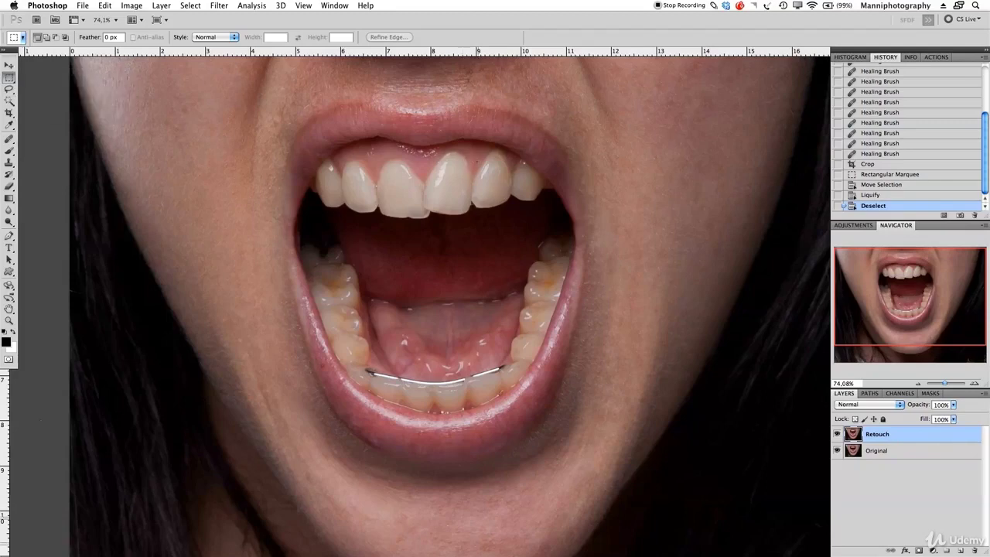
Copy a narrow rectangular strip of the right upper front tooth to a new layer and move it over the join between the two front teeth.
{"action": "left_click_drag", "start_coordinate": [476, 202], "coordinate": [482, 218]}
{"action": "key", "text": "super+c"}
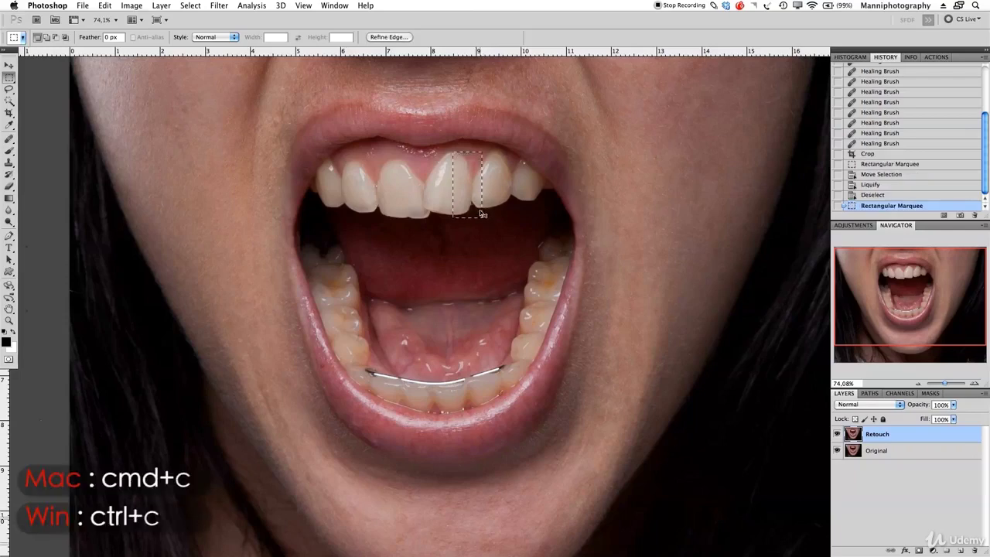
{"action": "key", "text": "super+v"}
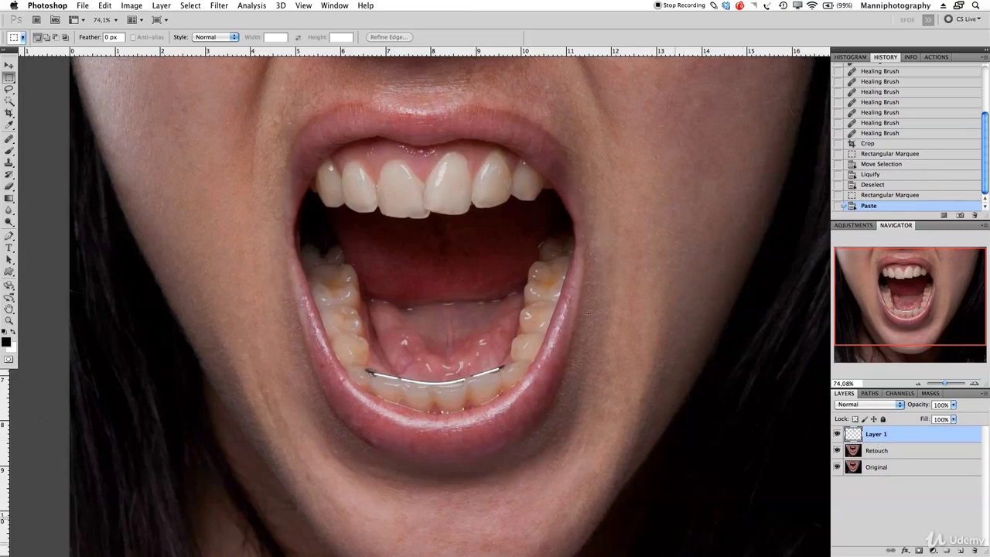
{"action": "key", "text": "v"}
{"action": "left_click_drag", "start_coordinate": [458, 192], "coordinate": [425, 191]}
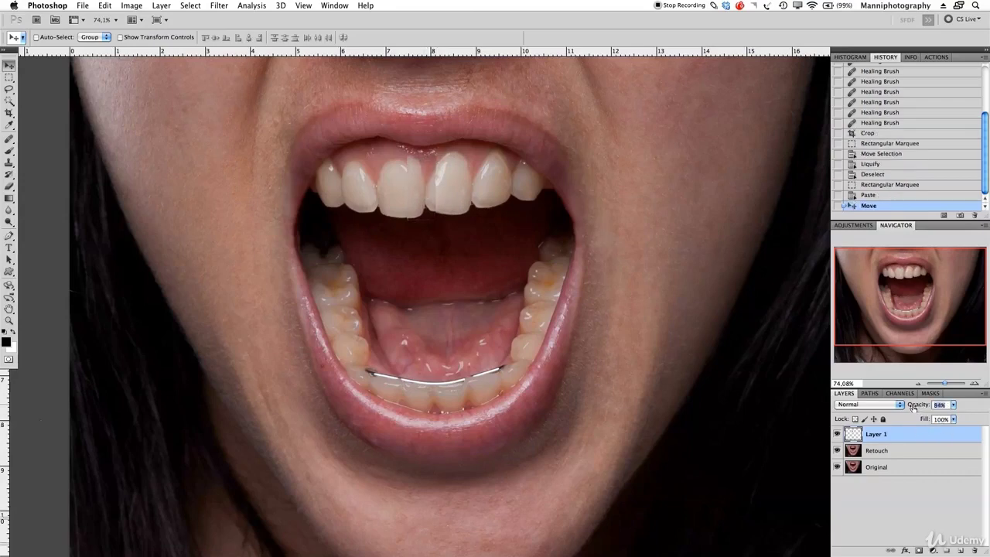
Fit the pasted tooth strip to the left front tooth's edge with Free Transform, and set its layer opacity to 98%.
{"action": "left_click_drag", "start_coordinate": [910, 407], "coordinate": [910, 407]}
{"action": "mouse_move", "coordinate": [424, 167]}
{"action": "left_mouse_down"}
{"action": "mouse_move", "coordinate": [442, 161]}
{"action": "mouse_move", "coordinate": [392, 164]}
{"action": "mouse_move", "coordinate": [427, 168]}
{"action": "left_mouse_up"}
{"action": "key", "text": "super+t"}
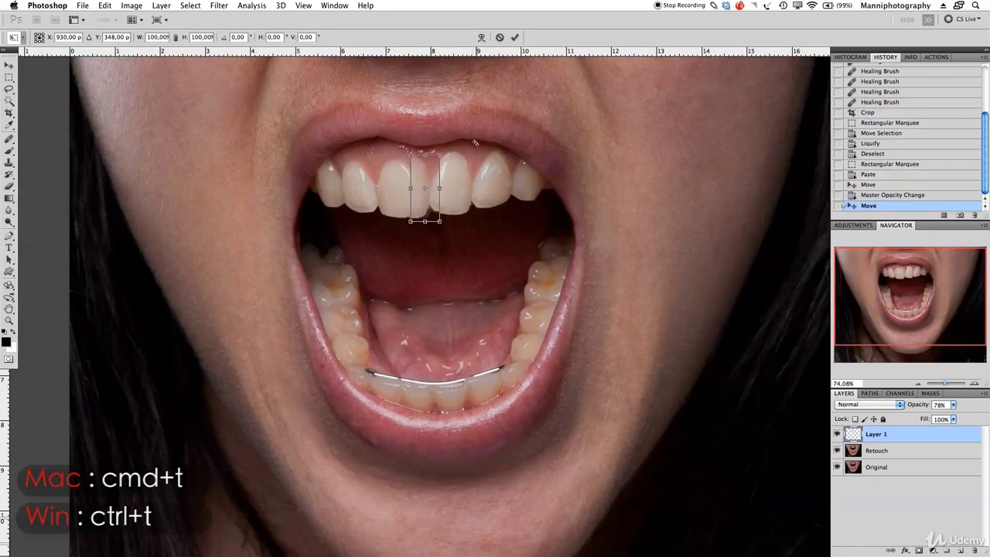
{"action": "left_click_drag", "start_coordinate": [476, 143], "coordinate": [473, 139]}
{"action": "mouse_move", "coordinate": [429, 203]}
{"action": "left_mouse_down"}
{"action": "mouse_move", "coordinate": [406, 209]}
{"action": "mouse_move", "coordinate": [471, 219]}
{"action": "mouse_move", "coordinate": [432, 205]}
{"action": "left_mouse_up"}
{"action": "key", "text": "Return"}
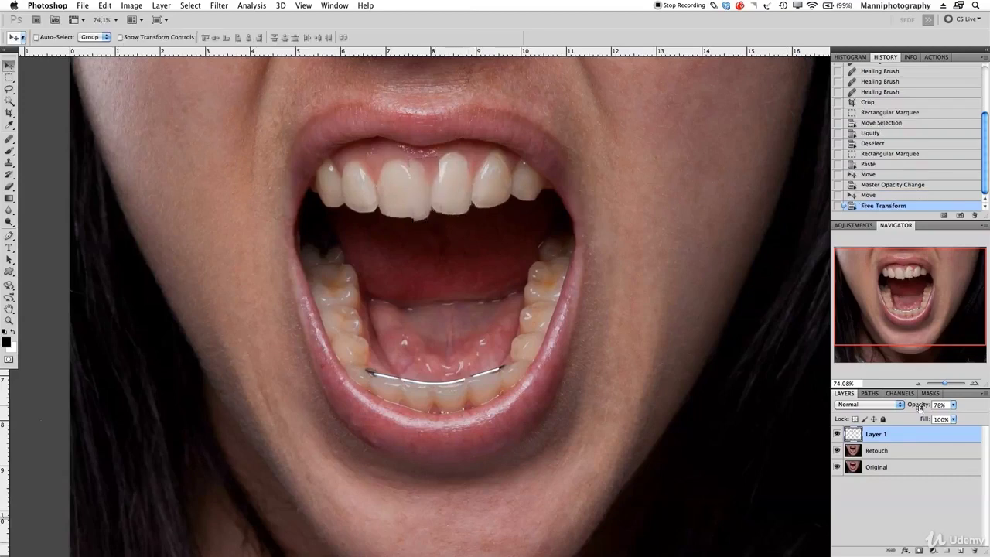
{"action": "left_click_drag", "start_coordinate": [919, 408], "coordinate": [977, 414]}
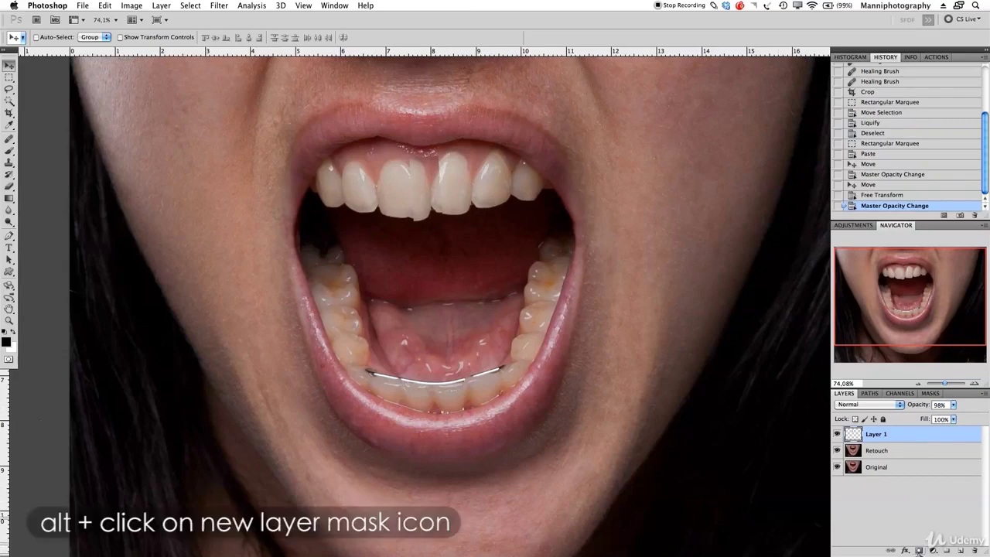
Add a black, hide-all mask to the tooth strip layer and reduce the Brush to 25 px.
{"action": "left_click", "coordinate": [918, 551], "text": "alt"}
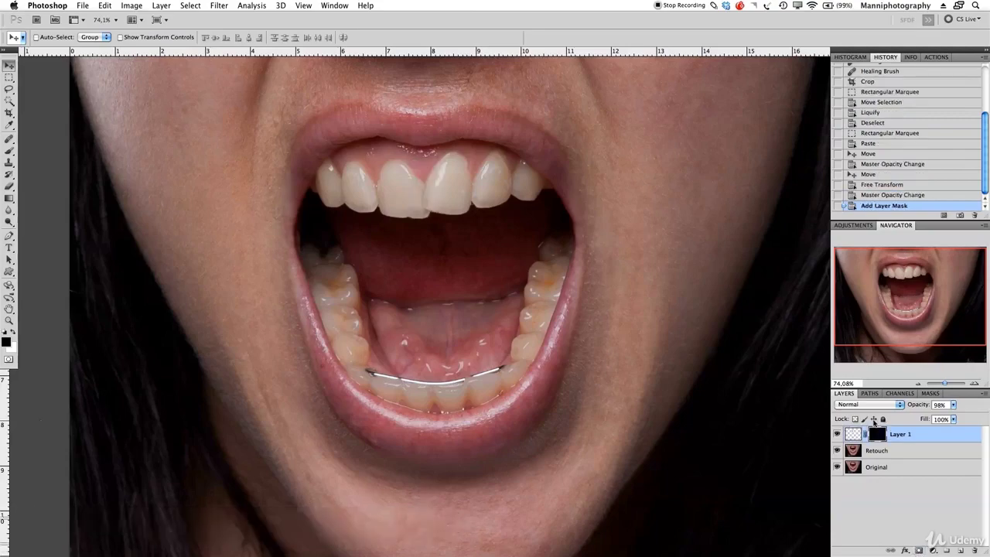
{"action": "left_click", "coordinate": [949, 383]}
{"action": "left_click_drag", "start_coordinate": [934, 300], "coordinate": [934, 276]}
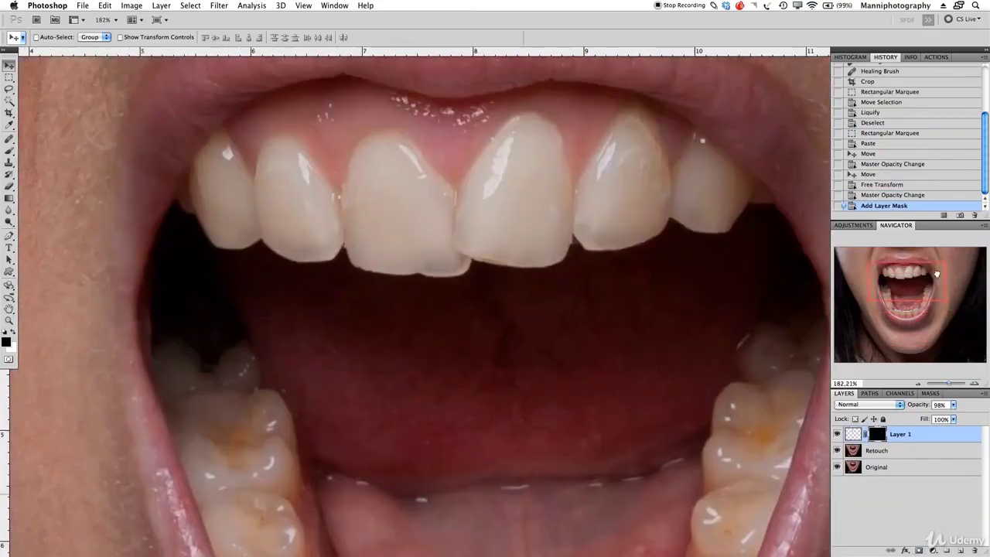
{"action": "left_click_drag", "start_coordinate": [532, 250], "coordinate": [505, 238]}
{"action": "key", "text": "b"}
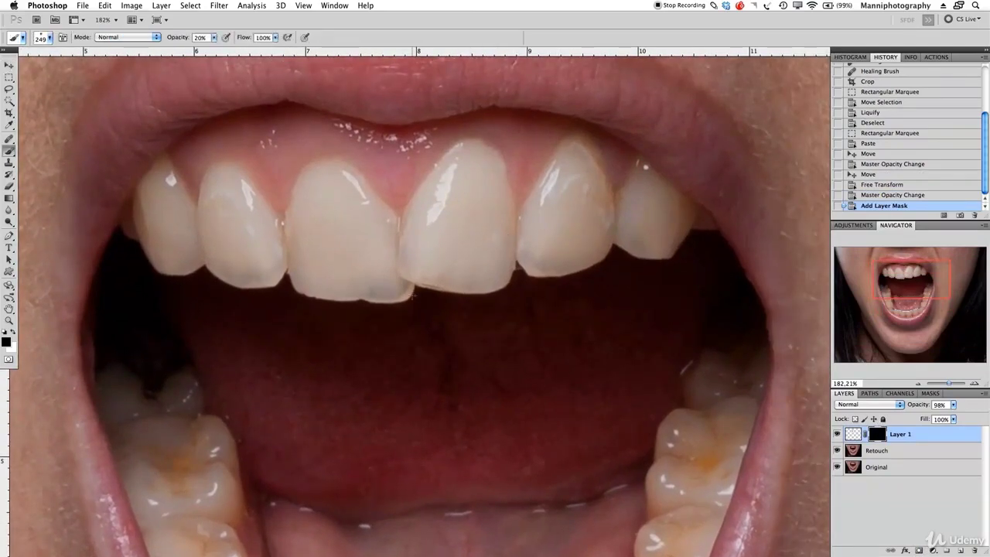
{"action": "key", "text": "b"}
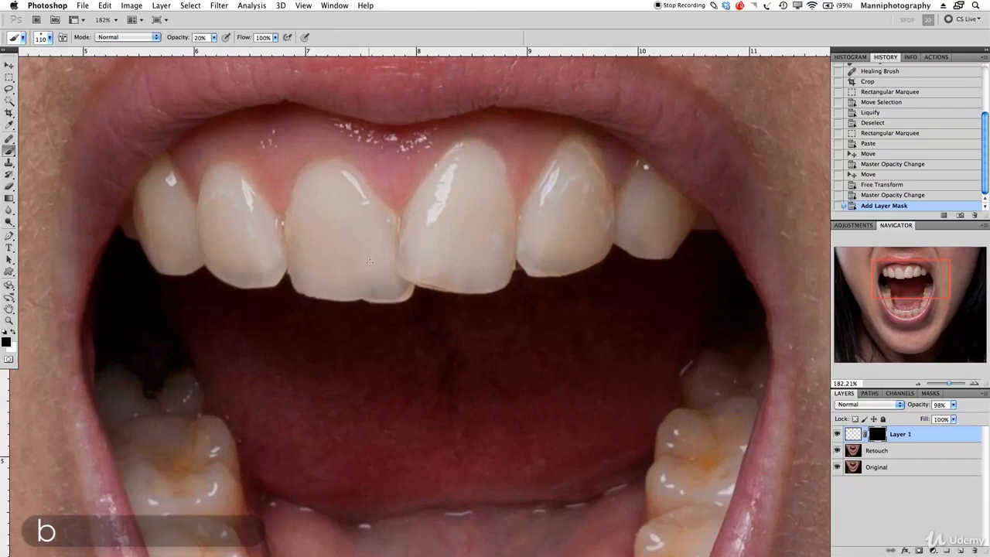
{"action": "key", "text": "["}
{"action": "key", "text": "["}
{"action": "key", "text": "["}
{"action": "key", "text": "["}
{"action": "key", "text": "["}
{"action": "key", "text": "["}
{"action": "key", "text": "["}
{"action": "key", "text": "["}
{"action": "key", "text": "["}
{"action": "key", "text": "["}
{"action": "key", "text": "["}
{"action": "key", "text": "["}
{"action": "key", "text": "["}
{"action": "key", "text": "["}
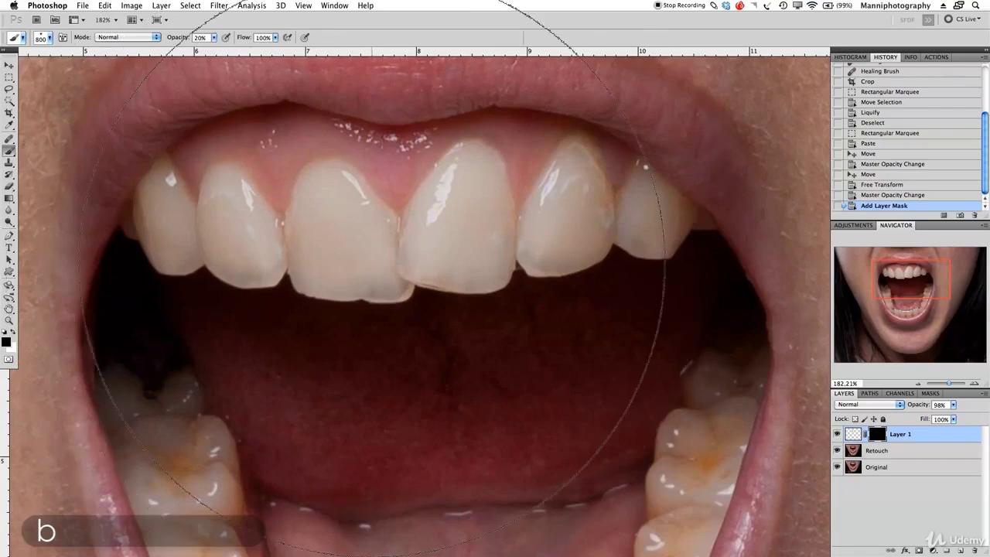
{"action": "key", "text": "bracketleft"}
{"action": "key", "text": "bracketleft"}
{"action": "key", "text": "bracketleft"}
{"action": "key", "text": "bracketleft"}
{"action": "key", "text": "bracketleft"}
{"action": "key", "text": "bracketleft"}
{"action": "key", "text": "bracketleft"}
{"action": "key", "text": "bracketleft"}
{"action": "key", "text": "bracketleft"}
{"action": "key", "text": "bracketleft"}
{"action": "key", "text": "bracketleft"}
{"action": "key", "text": "bracketleft"}
{"action": "key", "text": "bracketleft"}
{"action": "key", "text": "bracketleft"}
{"action": "key", "text": "bracketleft"}
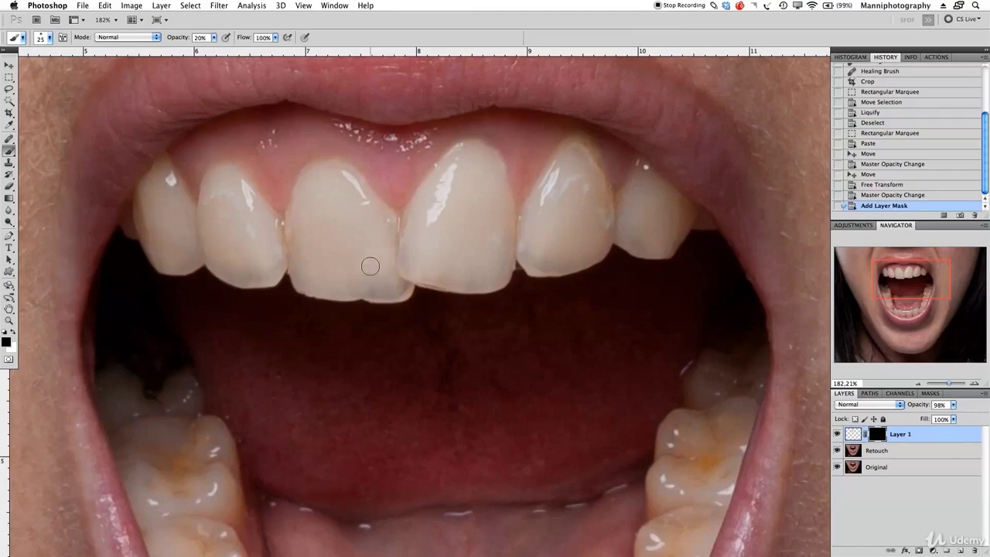
Reveal the tooth strip on the left front tooth by painting its mask white with a 35 px brush at 100% opacity.
{"action": "mouse_move", "coordinate": [372, 249]}
{"action": "left_mouse_down"}
{"action": "mouse_move", "coordinate": [377, 217]}
{"action": "mouse_move", "coordinate": [380, 294]}
{"action": "left_mouse_up"}
{"action": "left_click", "coordinate": [13, 332]}
{"action": "left_click_drag", "start_coordinate": [175, 40], "coordinate": [400, 38]}
{"action": "key", "text": "bracketleft"}
{"action": "key", "text": "bracketleft"}
{"action": "key", "text": "bracketleft"}
{"action": "key", "text": "bracketleft"}
{"action": "left_click", "coordinate": [382, 244]}
{"action": "left_click_drag", "start_coordinate": [384, 248], "coordinate": [391, 267]}
{"action": "key", "text": "bracketleft"}
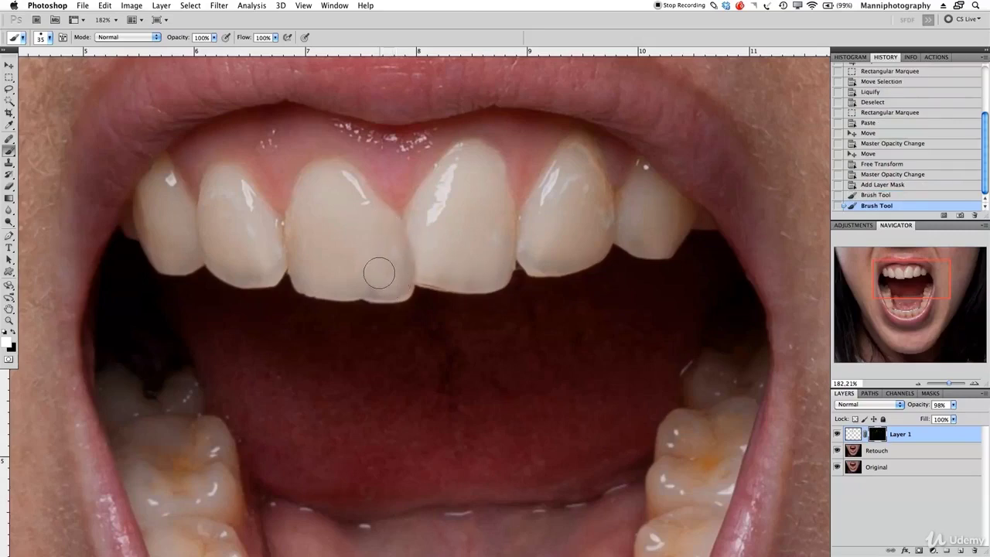
{"action": "mouse_move", "coordinate": [367, 235]}
{"action": "left_mouse_down"}
{"action": "mouse_move", "coordinate": [387, 281]}
{"action": "mouse_move", "coordinate": [366, 261]}
{"action": "left_mouse_up"}
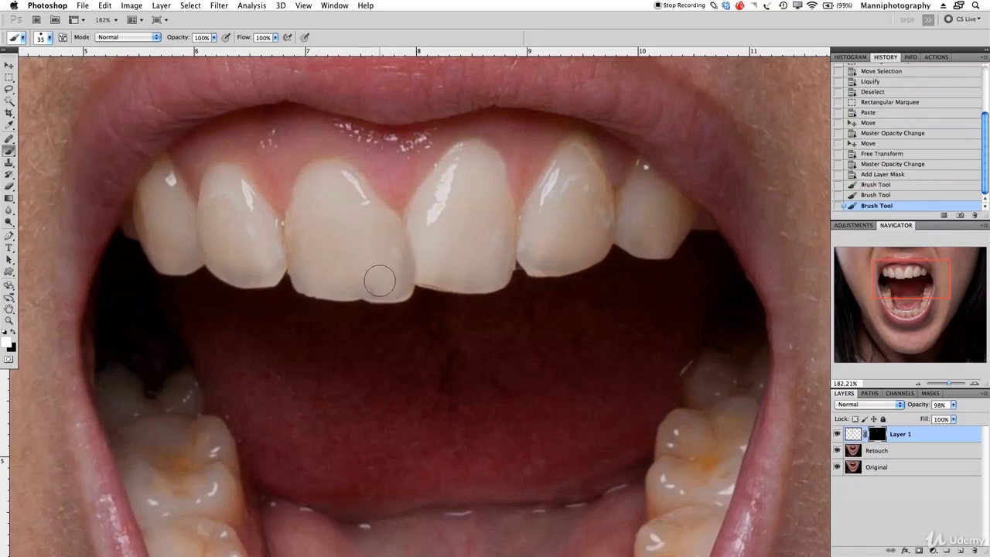
Reveal the strip along the inner edge and lower corner of the left front tooth with a 20 px brush.
{"action": "key", "text": "bracketleft"}
{"action": "key", "text": "bracketleft"}
{"action": "mouse_move", "coordinate": [400, 239]}
{"action": "left_mouse_down"}
{"action": "mouse_move", "coordinate": [403, 286]}
{"action": "mouse_move", "coordinate": [402, 241]}
{"action": "left_mouse_up"}
{"action": "left_click_drag", "start_coordinate": [401, 285], "coordinate": [405, 290]}
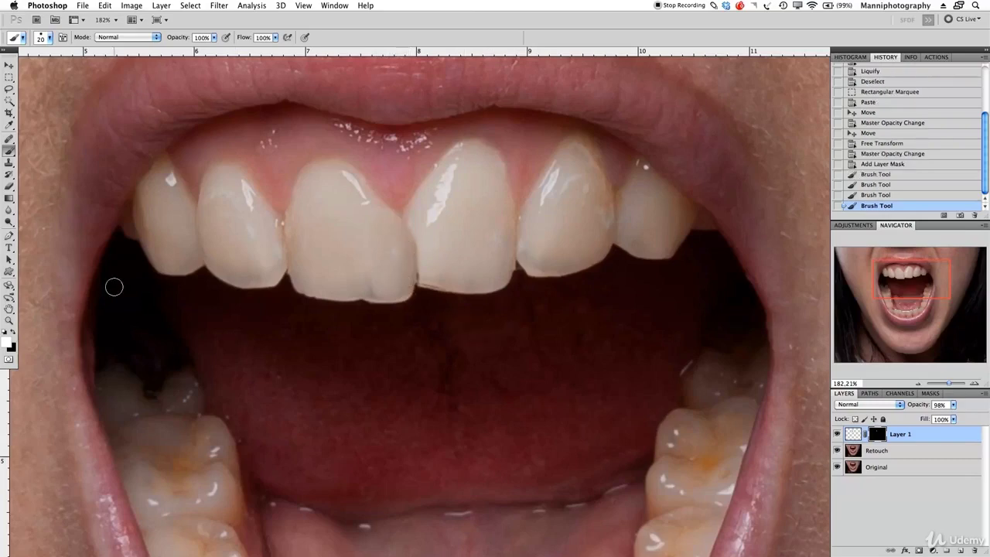
Blend the patch into the left front tooth by painting its mask black, switching to a 40 px brush at 49% opacity.
{"action": "key", "text": "x"}
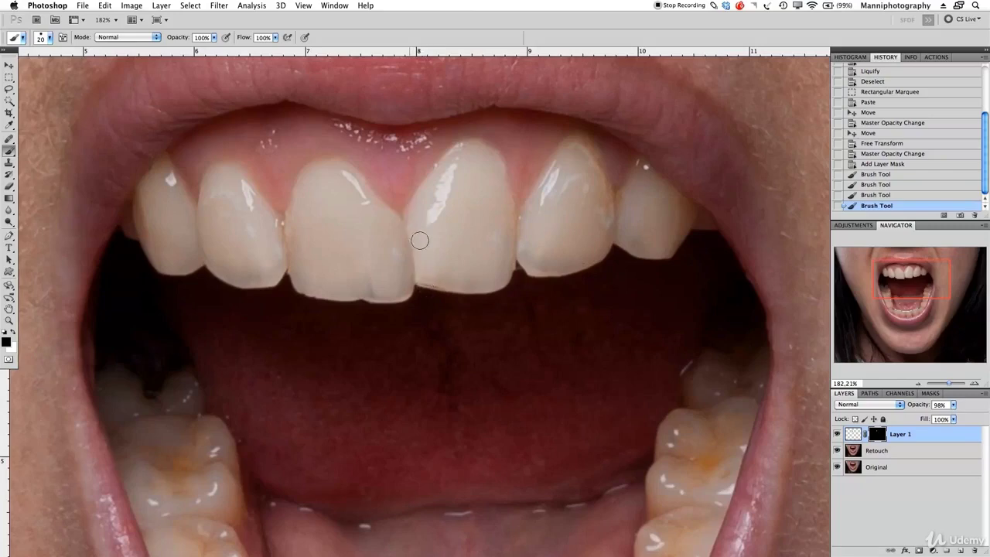
{"action": "left_click", "coordinate": [424, 287]}
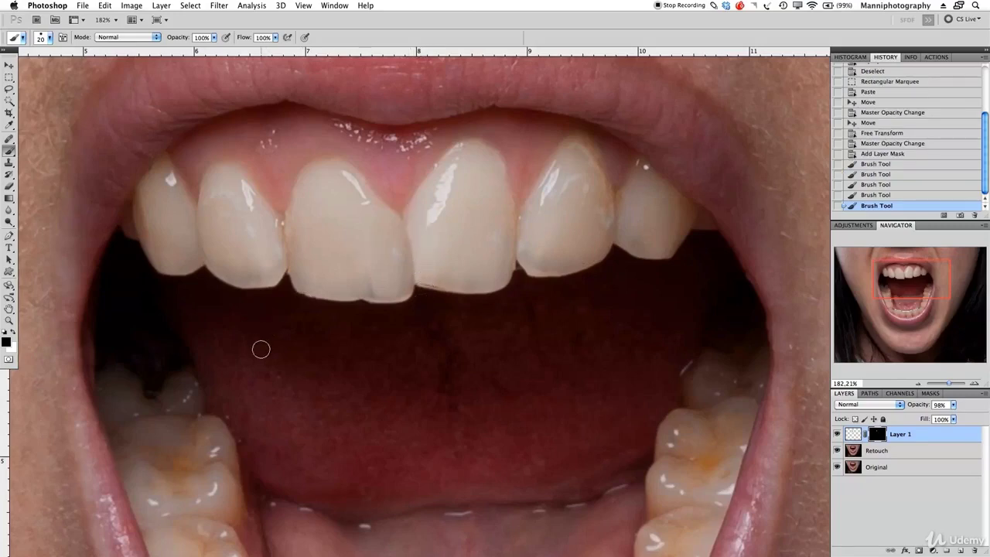
{"action": "mouse_move", "coordinate": [266, 358]}
{"action": "left_mouse_down"}
{"action": "mouse_move", "coordinate": [333, 371]}
{"action": "mouse_move", "coordinate": [321, 216]}
{"action": "mouse_move", "coordinate": [291, 255]}
{"action": "left_mouse_up"}
{"action": "left_click_drag", "start_coordinate": [329, 361], "coordinate": [269, 367]}
{"action": "left_click_drag", "start_coordinate": [159, 37], "coordinate": [156, 37]}
{"action": "key", "text": "bracketright"}
{"action": "key", "text": "bracketright"}
{"action": "key", "text": "bracketright"}
{"action": "mouse_move", "coordinate": [363, 252]}
{"action": "left_mouse_down"}
{"action": "mouse_move", "coordinate": [356, 211]}
{"action": "mouse_move", "coordinate": [355, 223]}
{"action": "mouse_move", "coordinate": [367, 203]}
{"action": "mouse_move", "coordinate": [364, 264]}
{"action": "mouse_move", "coordinate": [355, 202]}
{"action": "mouse_move", "coordinate": [357, 250]}
{"action": "mouse_move", "coordinate": [356, 202]}
{"action": "mouse_move", "coordinate": [356, 232]}
{"action": "left_mouse_up"}
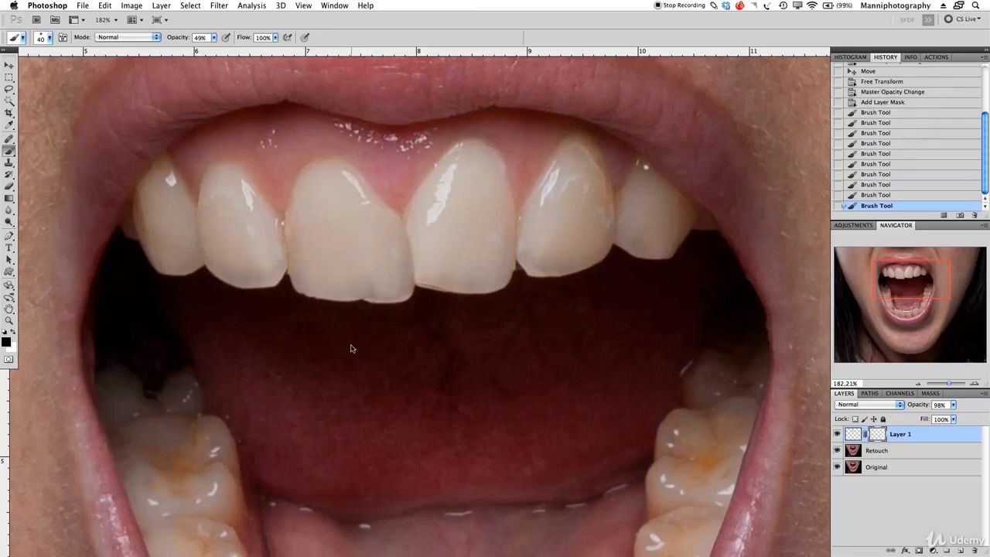
{"action": "left_click_drag", "start_coordinate": [343, 194], "coordinate": [367, 243]}
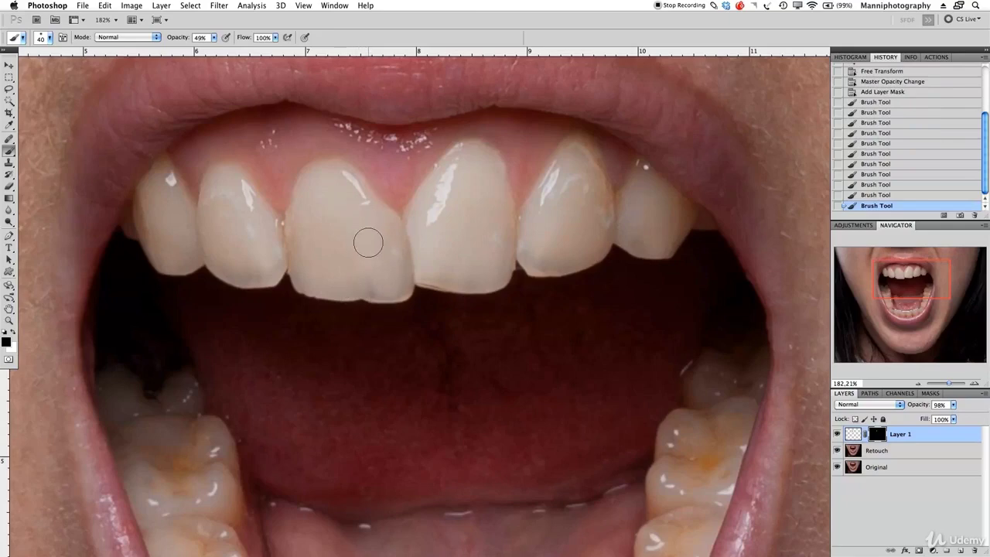
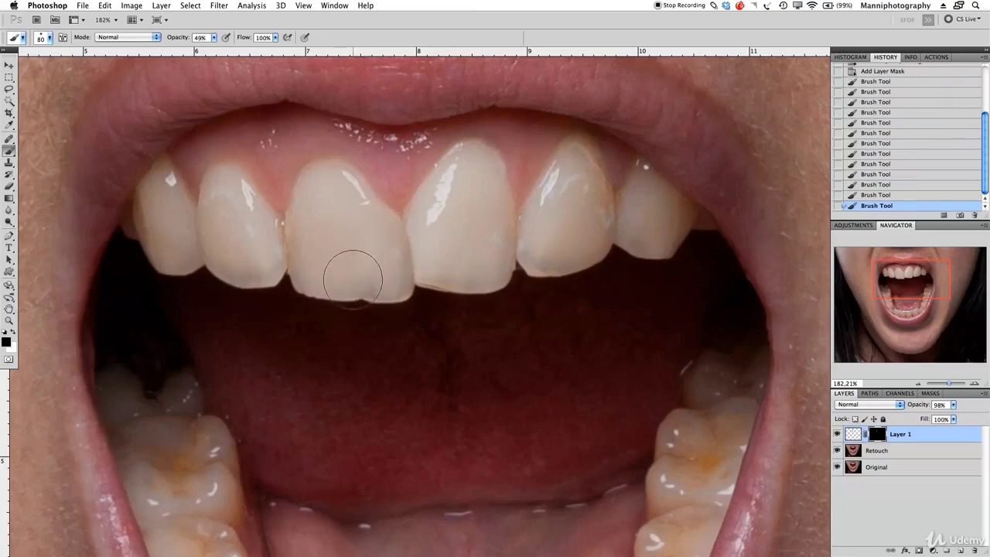
Compare the repaired front tooth with its earlier state by toggling Layer 1 and the Retouch layer, both close up and zoomed out.
{"action": "left_click", "coordinate": [836, 434]}
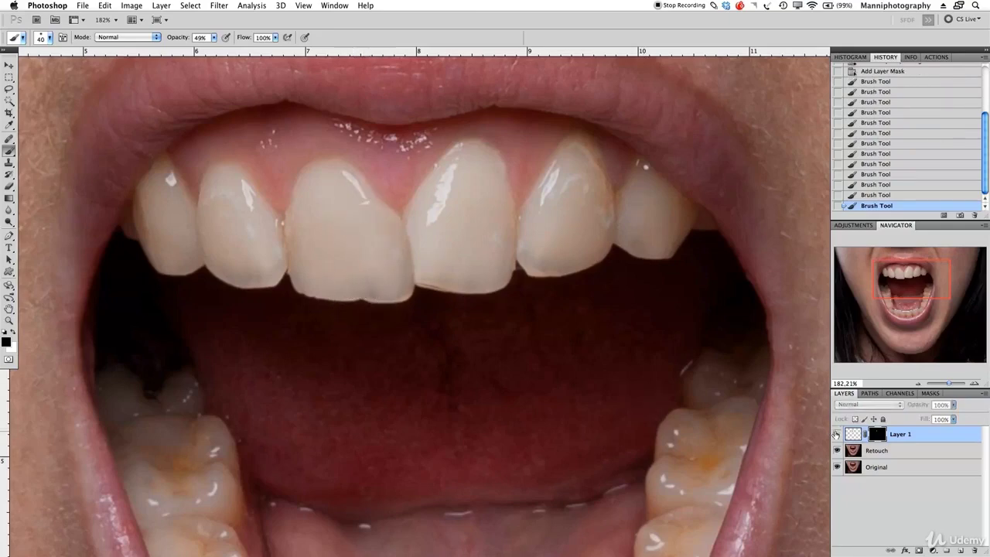
{"action": "left_click", "coordinate": [836, 433]}
{"action": "left_click", "coordinate": [836, 434]}
{"action": "left_click", "coordinate": [836, 448]}
{"action": "left_click", "coordinate": [836, 450]}
{"action": "left_click", "coordinate": [836, 434]}
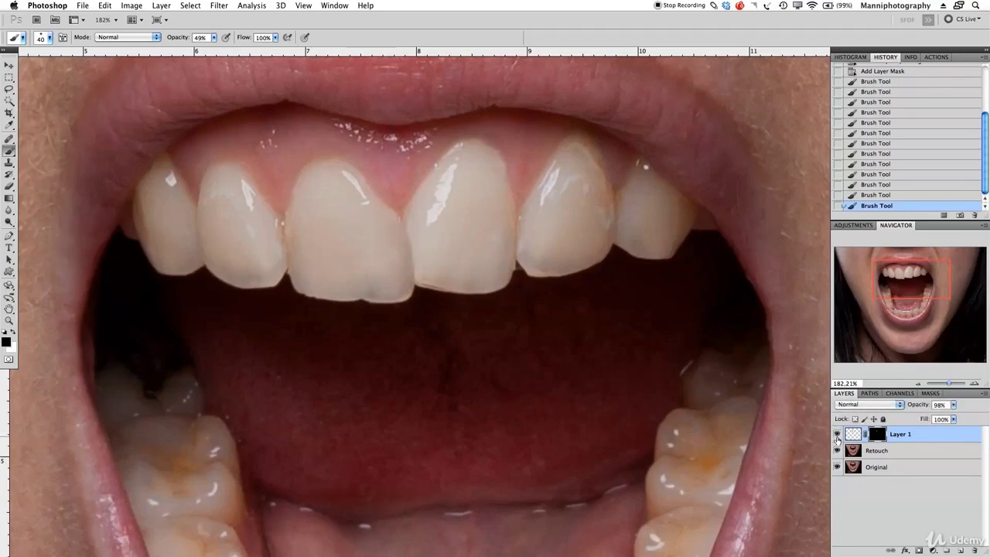
{"action": "left_click", "coordinate": [836, 434]}
{"action": "left_click", "coordinate": [837, 438]}
{"action": "left_click", "coordinate": [836, 438]}
{"action": "left_click", "coordinate": [837, 437]}
{"action": "left_click_drag", "start_coordinate": [947, 387], "coordinate": [944, 387]}
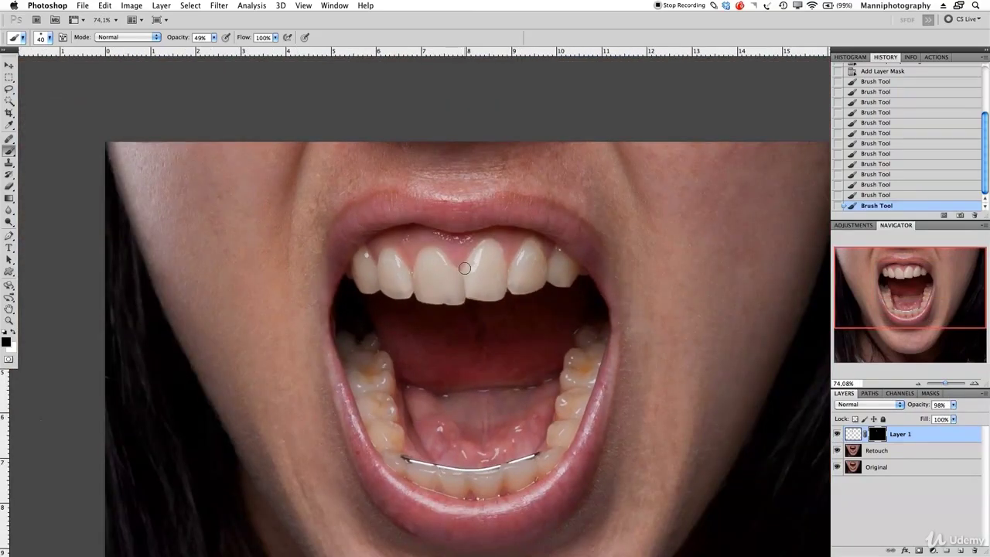
{"action": "left_click_drag", "start_coordinate": [945, 383], "coordinate": [947, 384]}
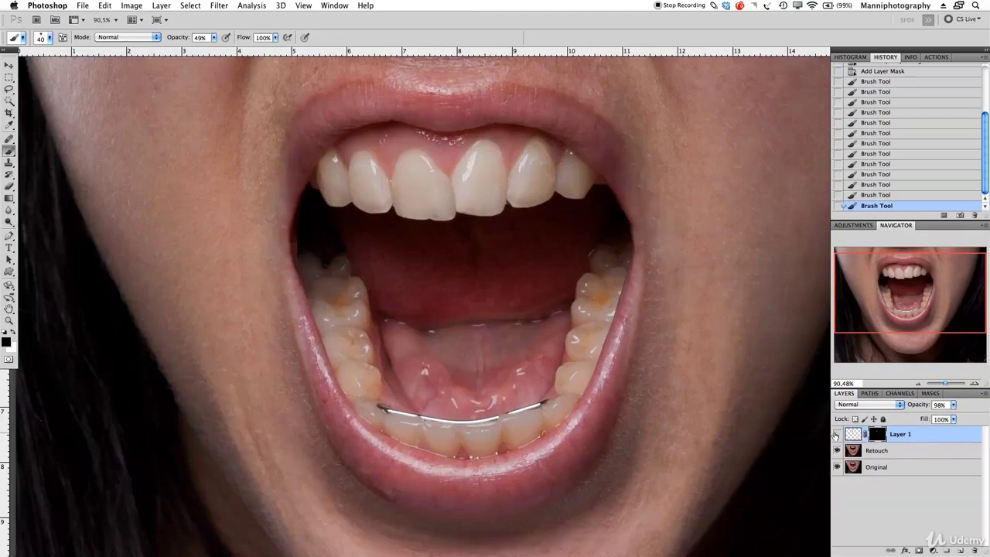
{"action": "left_click_drag", "start_coordinate": [946, 383], "coordinate": [950, 383]}
{"action": "left_click_drag", "start_coordinate": [928, 295], "coordinate": [928, 279]}
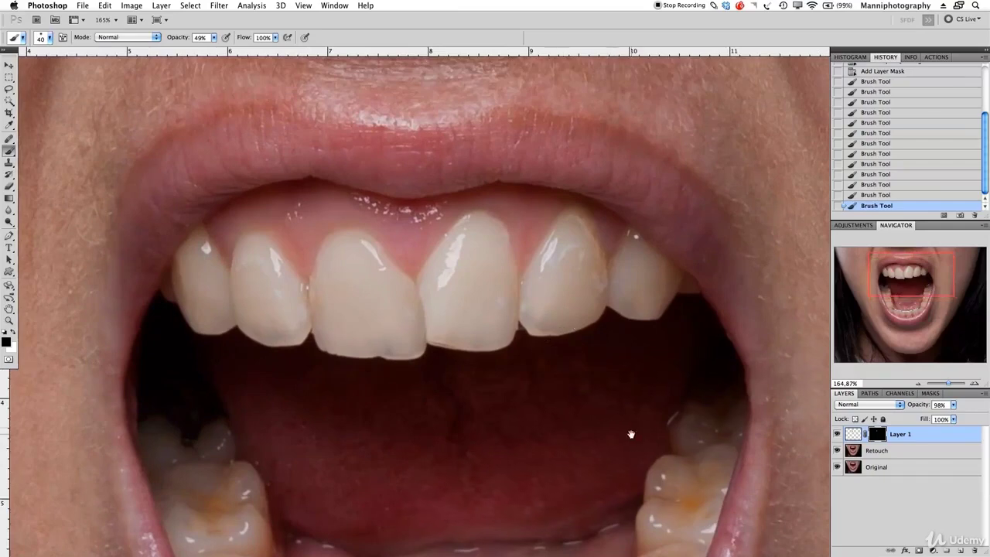
{"action": "left_click_drag", "start_coordinate": [637, 435], "coordinate": [562, 415]}
Put the masked tooth patch layer into a layer group and name the group "teeth".
{"action": "left_click", "coordinate": [878, 452]}
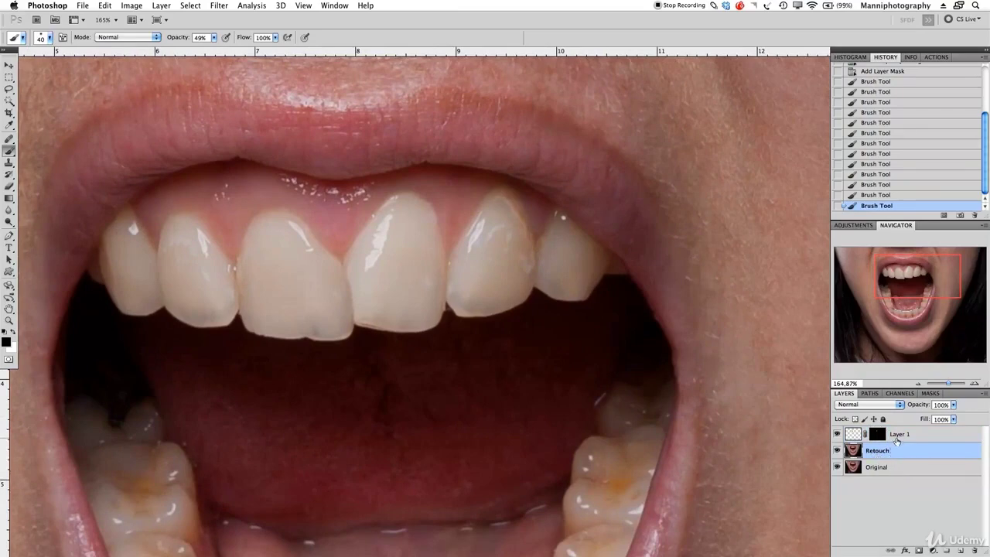
{"action": "left_click", "coordinate": [913, 438]}
{"action": "key", "text": "ctrl+g"}
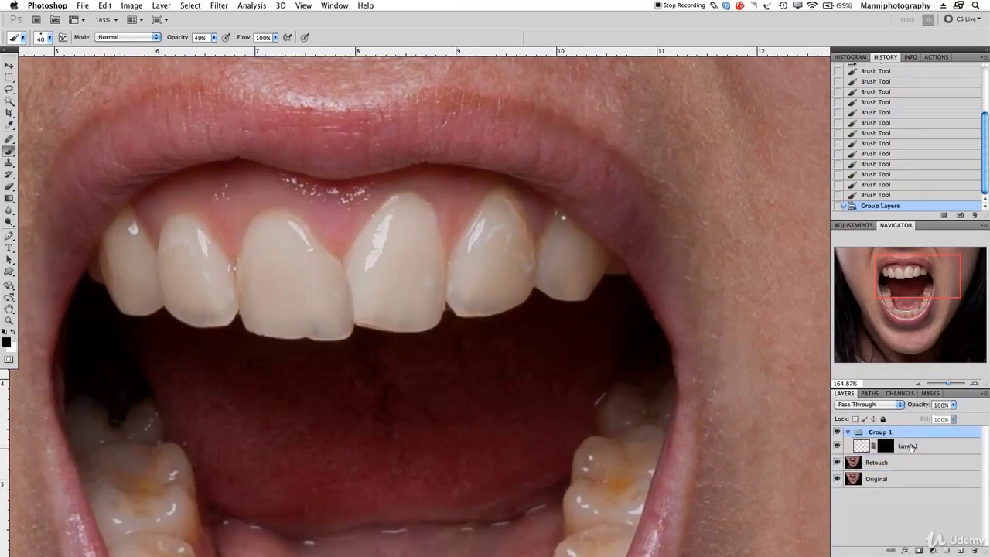
{"action": "double_click", "coordinate": [874, 432]}
{"action": "type", "text": "D"}
{"action": "key", "text": "Return"}
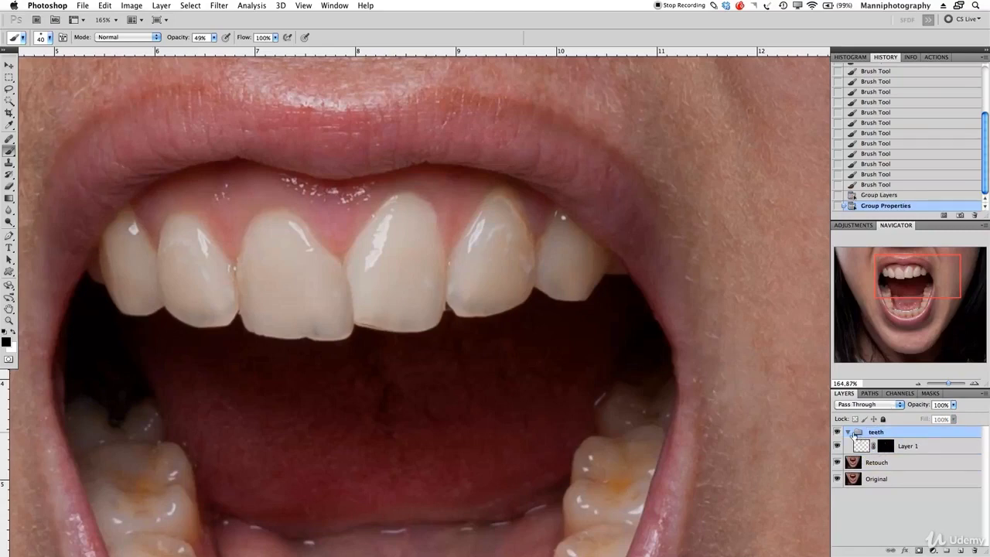
Copy a rectangle around the left front tooth's outer upper corner from the Retouch layer onto a new layer.
{"action": "left_click", "coordinate": [875, 462]}
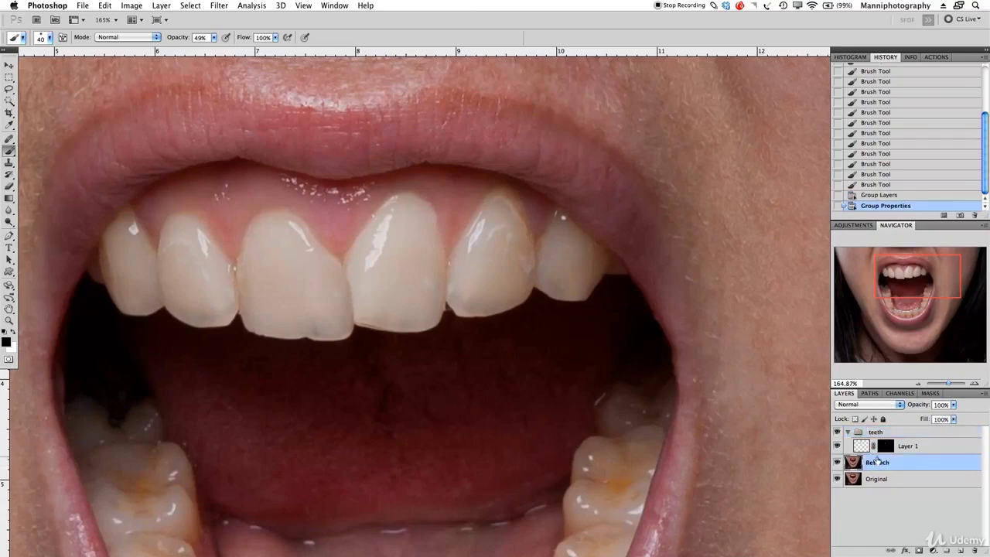
{"action": "key", "text": "m"}
{"action": "key", "text": "m"}
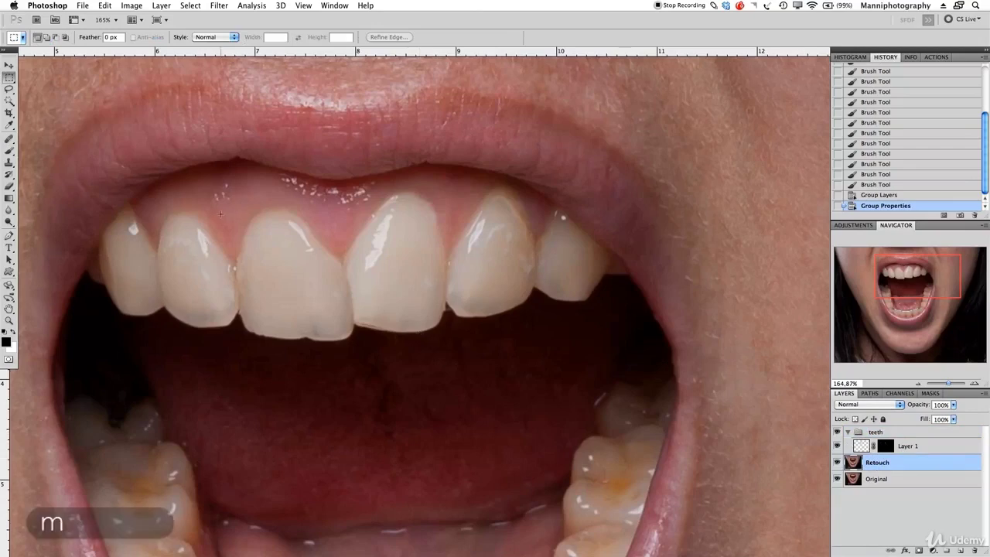
{"action": "left_click_drag", "start_coordinate": [218, 201], "coordinate": [277, 285]}
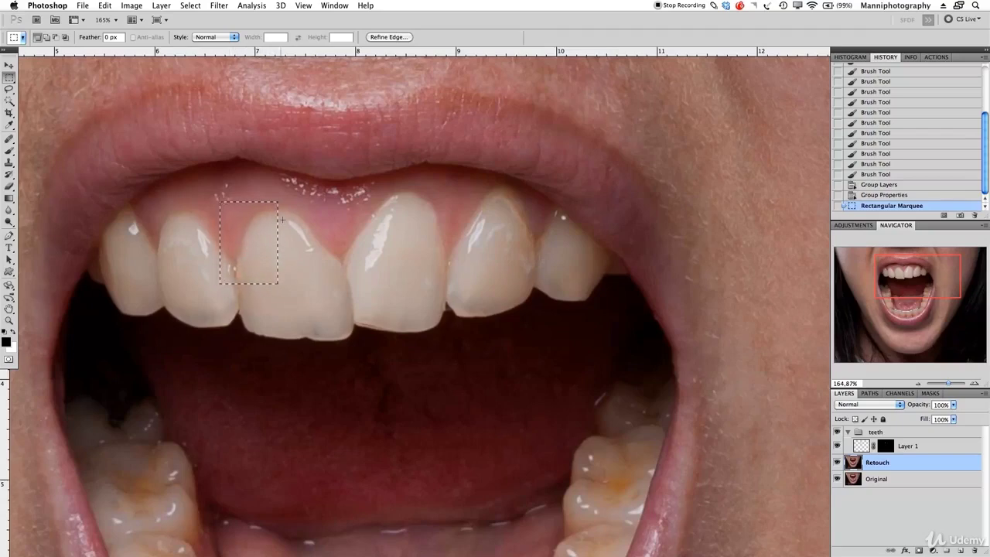
{"action": "key", "text": "super+c"}
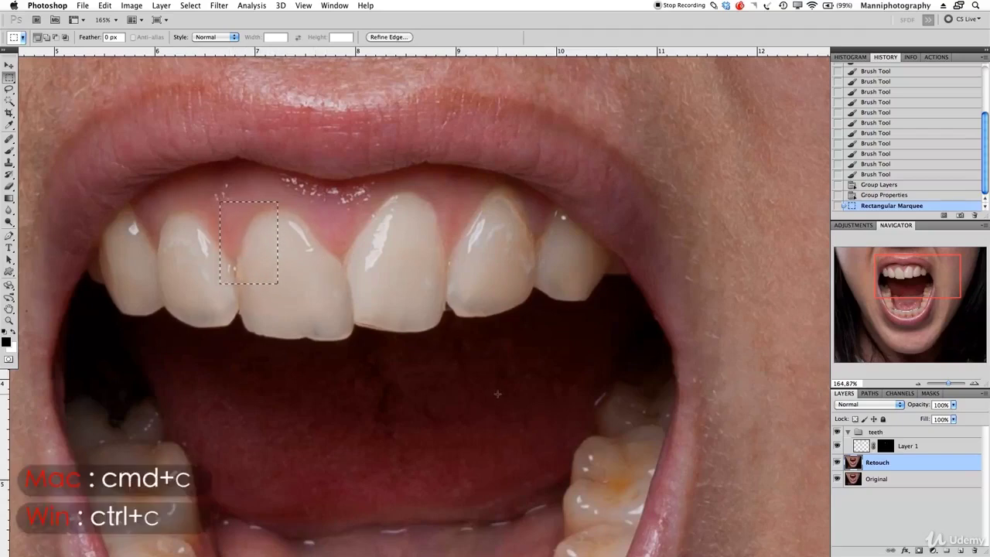
{"action": "key", "text": "super+v"}
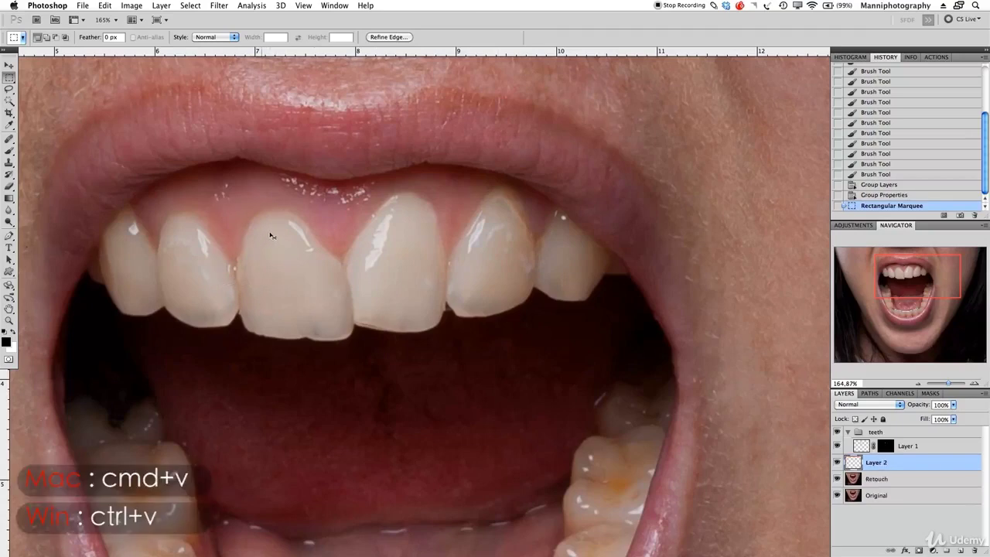
Flip the copied patch horizontally and move it over the left front tooth's inner upper corner.
{"action": "key", "text": "v"}
{"action": "left_click_drag", "start_coordinate": [274, 258], "coordinate": [306, 255]}
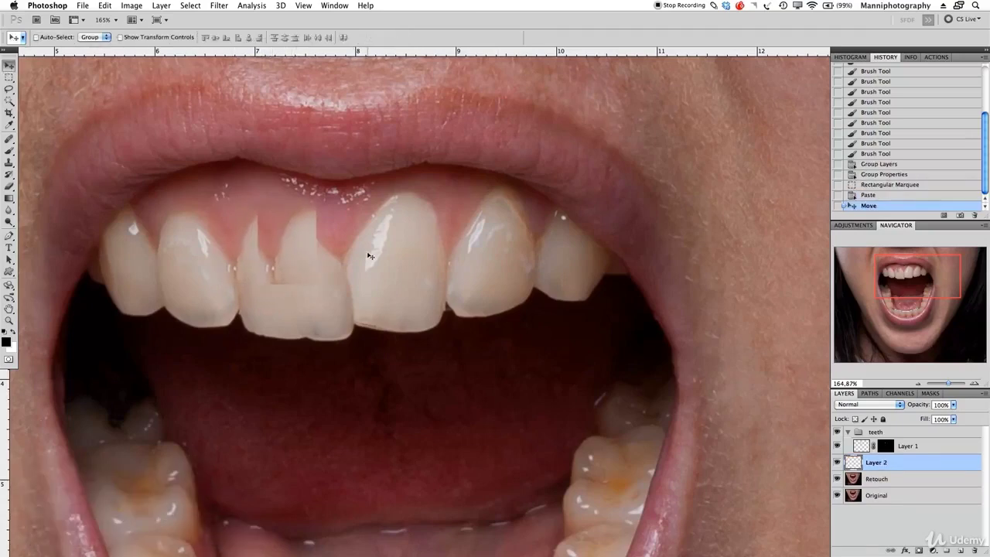
{"action": "left_click", "coordinate": [130, 6]}
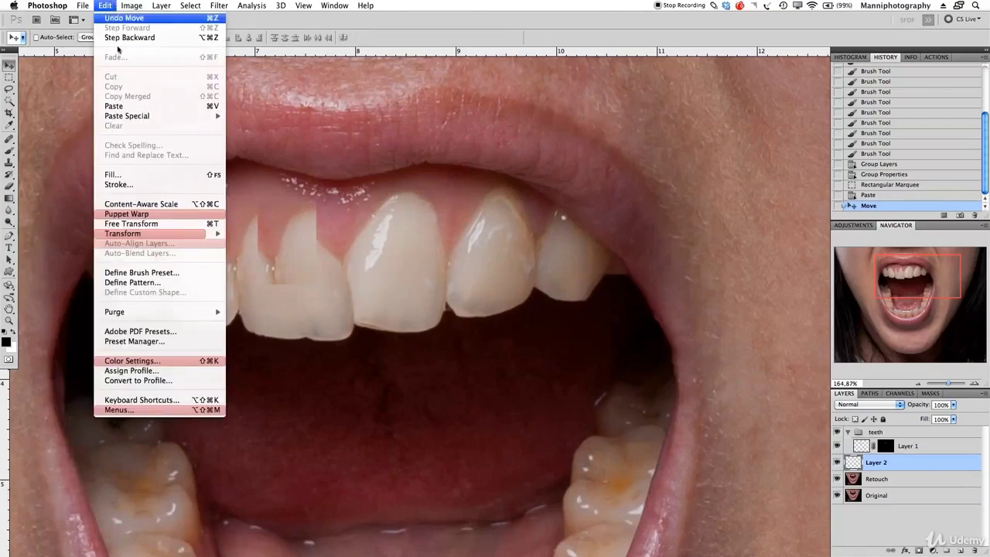
{"action": "mouse_move", "coordinate": [132, 234]}
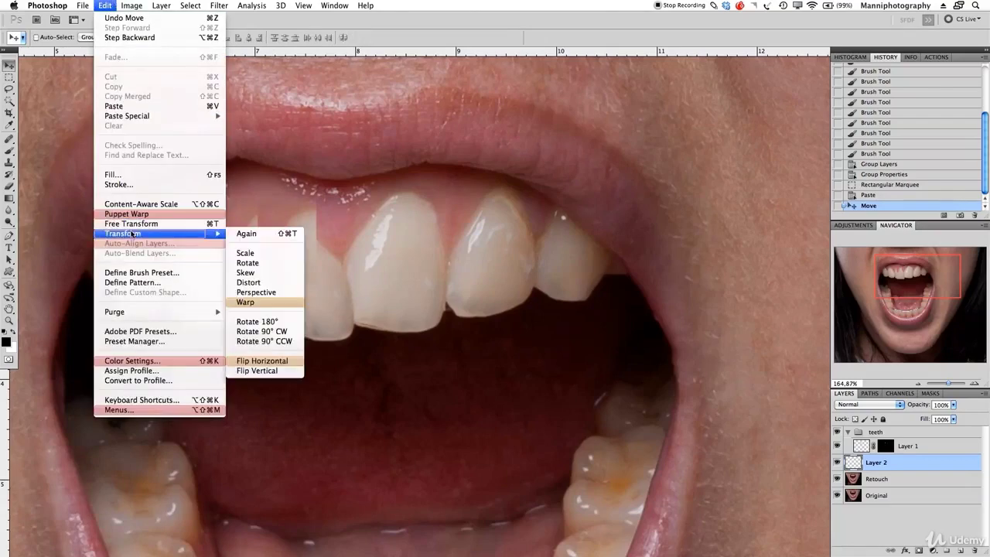
{"action": "left_click", "coordinate": [262, 364]}
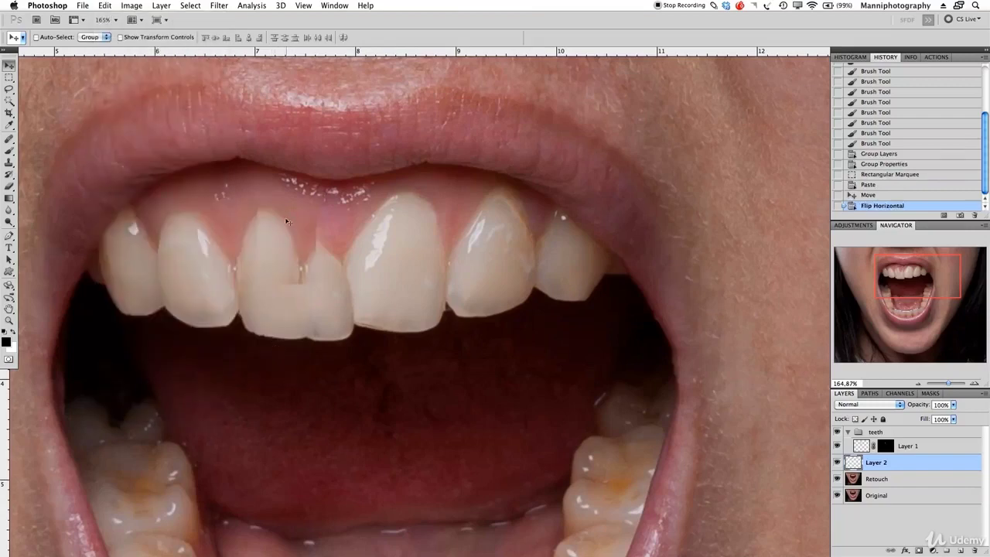
{"action": "left_click_drag", "start_coordinate": [293, 237], "coordinate": [340, 234]}
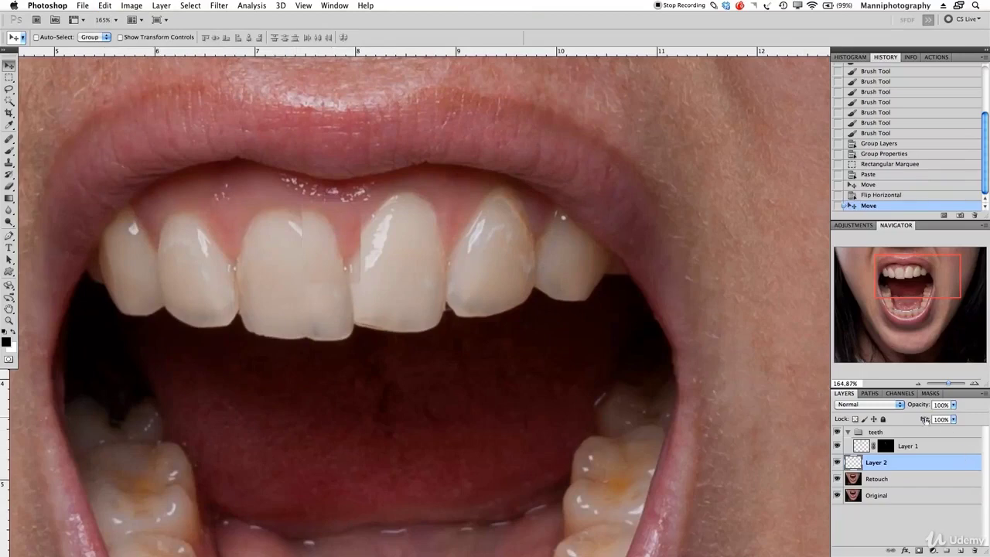
Rotate the patch about -17° to fit the tooth's inner edge at 79% layer opacity, and return the layer to 100% opacity.
{"action": "left_click_drag", "start_coordinate": [921, 407], "coordinate": [911, 405]}
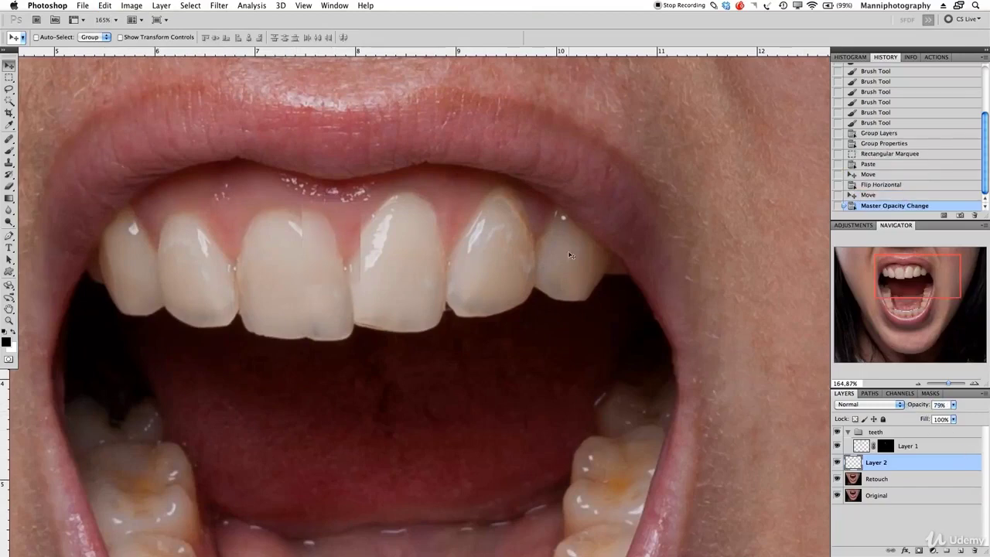
{"action": "left_click_drag", "start_coordinate": [314, 227], "coordinate": [385, 191]}
{"action": "key", "text": "super+t"}
{"action": "mouse_move", "coordinate": [360, 241]}
{"action": "left_mouse_down"}
{"action": "mouse_move", "coordinate": [337, 251]}
{"action": "mouse_move", "coordinate": [372, 239]}
{"action": "left_mouse_up"}
{"action": "left_click_drag", "start_coordinate": [328, 263], "coordinate": [331, 261]}
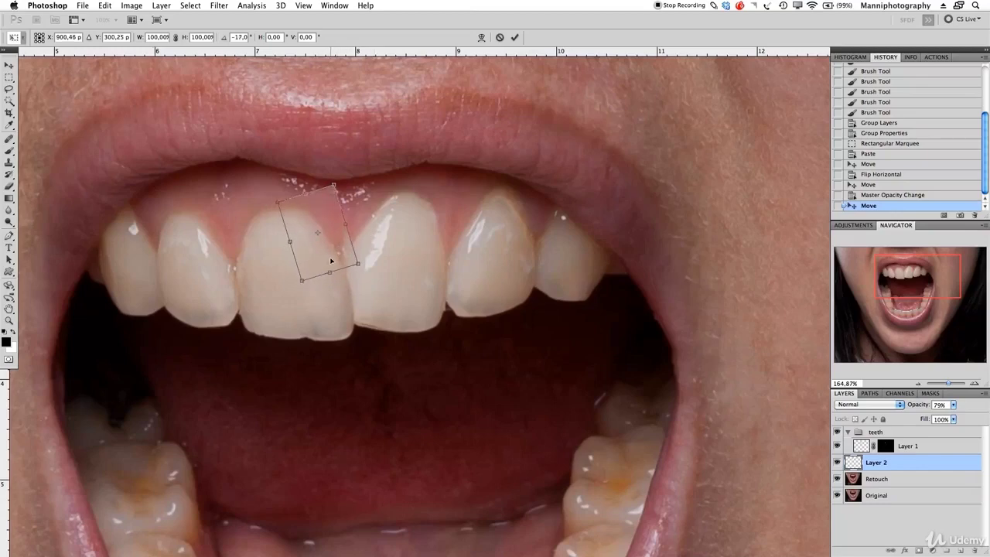
{"action": "left_click", "coordinate": [515, 38]}
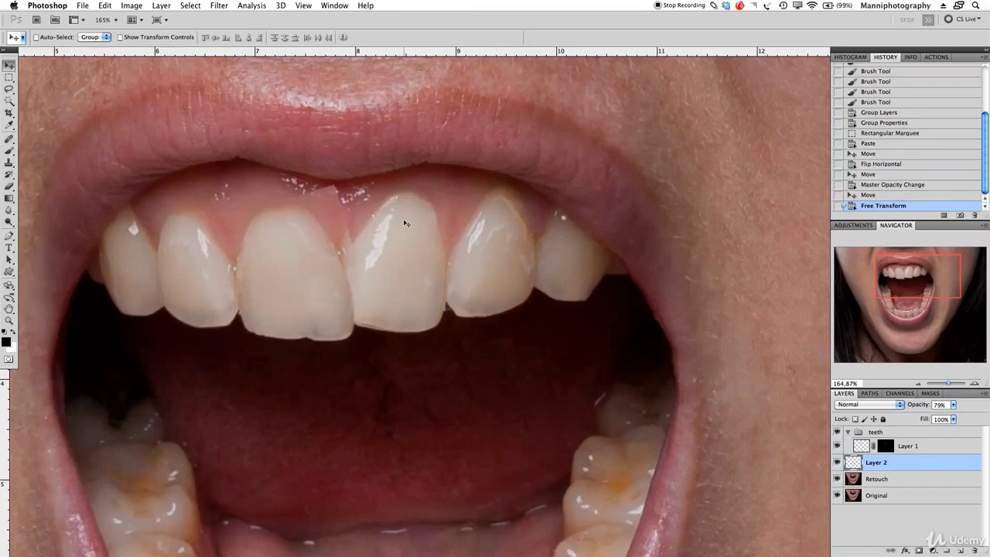
{"action": "key", "text": "Left"}
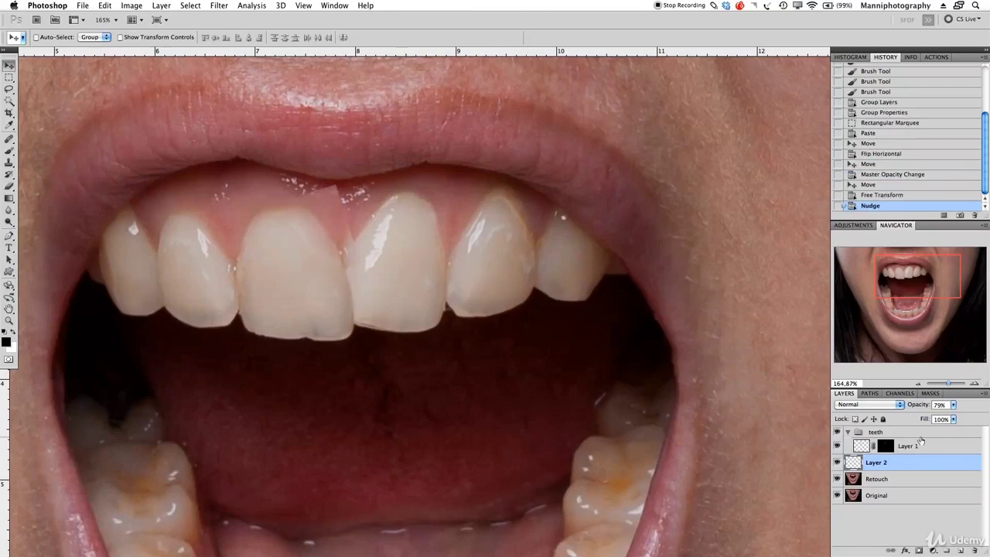
{"action": "left_click_drag", "start_coordinate": [921, 408], "coordinate": [988, 406]}
{"action": "left_click_drag", "start_coordinate": [920, 408], "coordinate": [985, 410]}
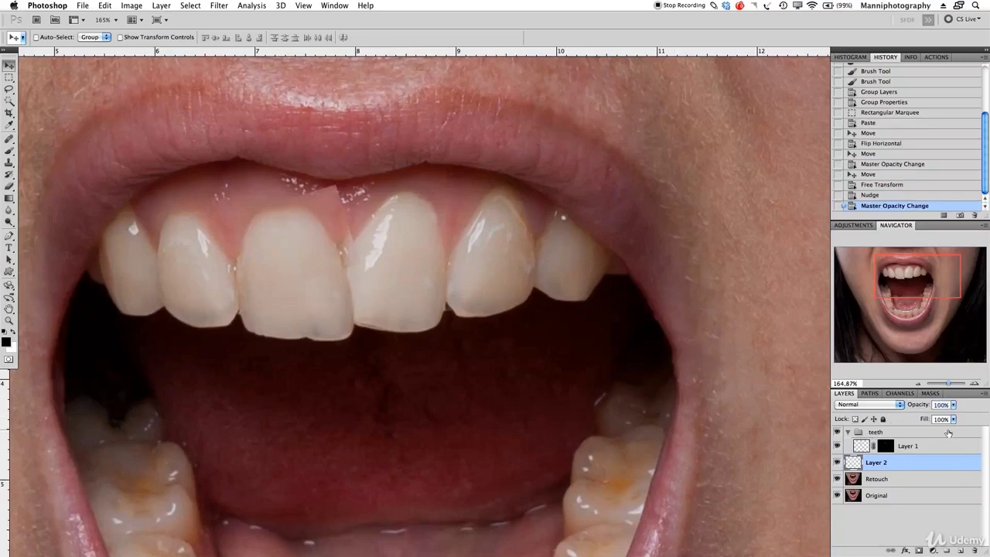
Hide the new patch with a black layer mask and place its layer in the teeth group below Layer 1.
{"action": "left_click", "coordinate": [918, 550], "text": "alt"}
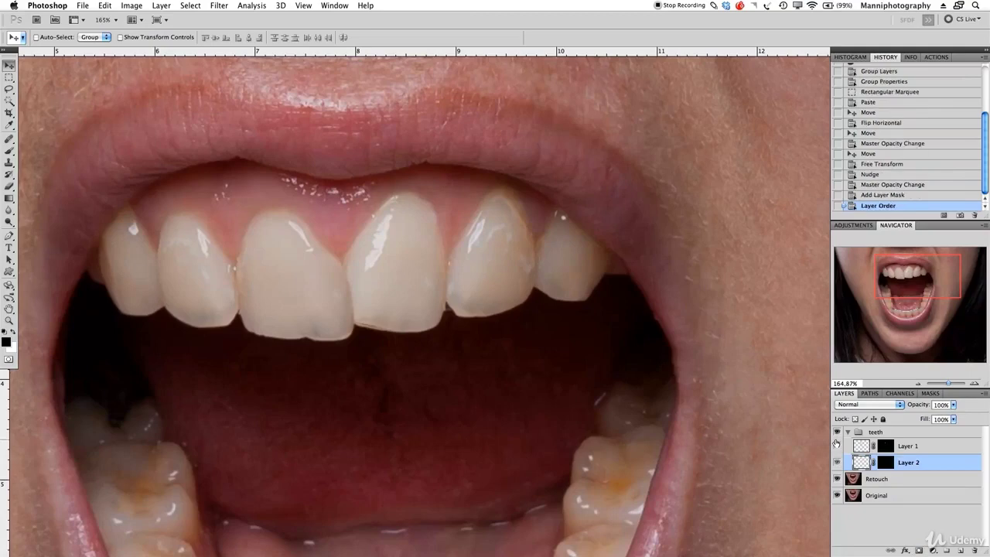
{"action": "left_click", "coordinate": [838, 431]}
{"action": "left_click", "coordinate": [836, 445]}
Reveal the patch along the left front tooth's inner upper edge by painting its mask white with a 40 px brush at 100% opacity.
{"action": "key", "text": "b"}
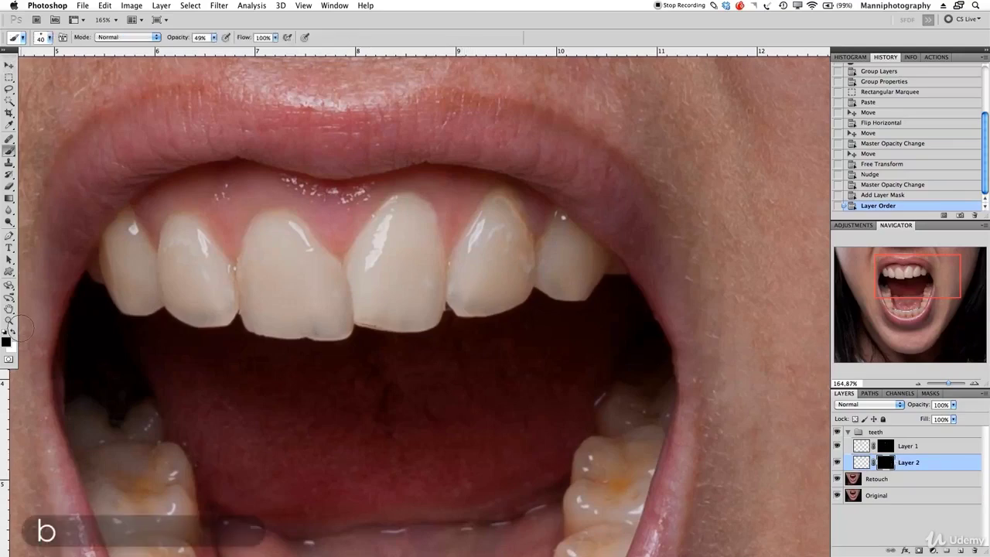
{"action": "key", "text": "x"}
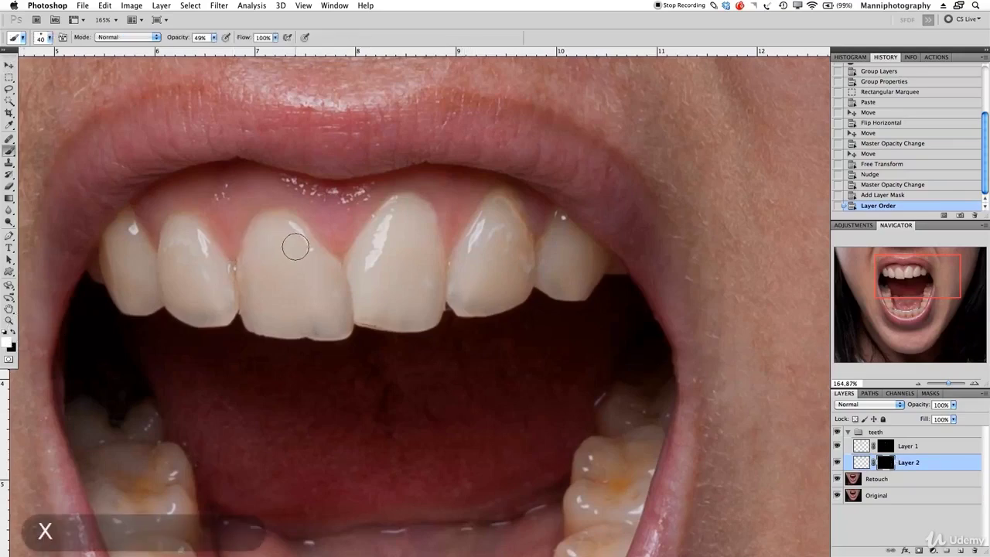
{"action": "left_click_drag", "start_coordinate": [190, 38], "coordinate": [320, 78]}
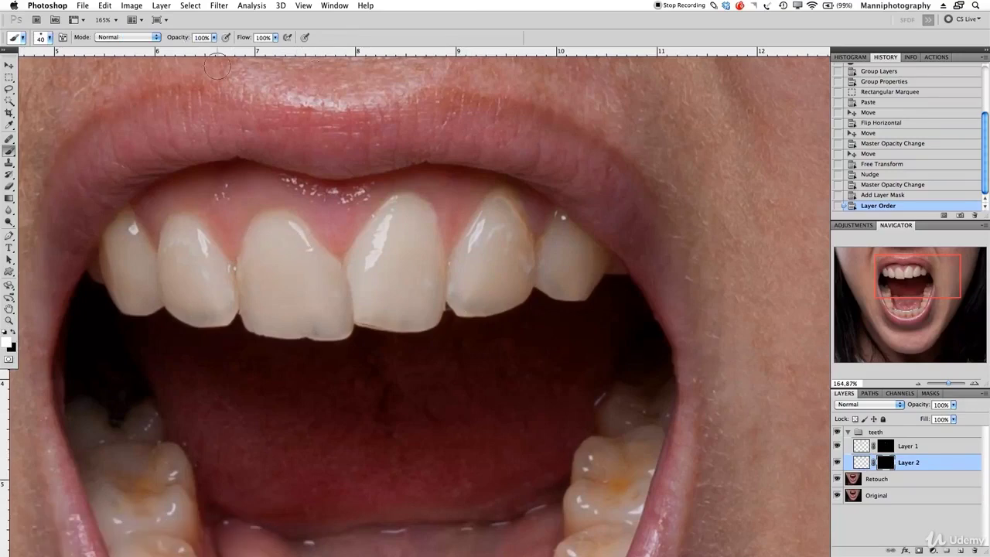
{"action": "mouse_move", "coordinate": [311, 234]}
{"action": "left_mouse_down"}
{"action": "mouse_move", "coordinate": [323, 261]}
{"action": "mouse_move", "coordinate": [321, 231]}
{"action": "mouse_move", "coordinate": [290, 220]}
{"action": "mouse_move", "coordinate": [287, 256]}
{"action": "mouse_move", "coordinate": [297, 248]}
{"action": "mouse_move", "coordinate": [291, 232]}
{"action": "mouse_move", "coordinate": [317, 257]}
{"action": "mouse_move", "coordinate": [314, 237]}
{"action": "mouse_move", "coordinate": [327, 278]}
{"action": "left_mouse_up"}
Blend the patch into the gum and tooth surface by painting its mask black at 51% brush opacity, reducing the brush to 35 px.
{"action": "left_click_drag", "start_coordinate": [181, 38], "coordinate": [158, 37]}
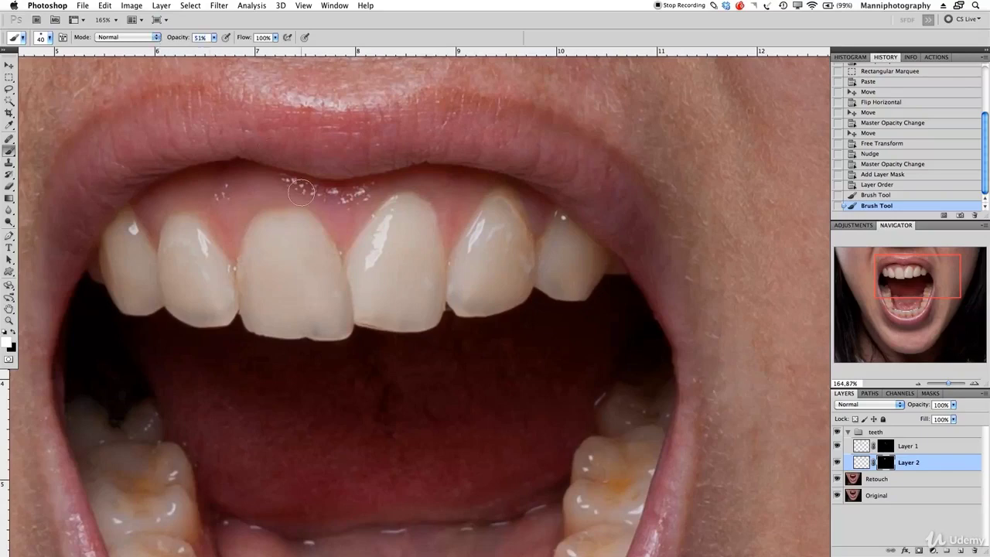
{"action": "key", "text": "x"}
{"action": "key", "text": "bracketright"}
{"action": "key", "text": "bracketright"}
{"action": "mouse_move", "coordinate": [299, 265]}
{"action": "left_mouse_down"}
{"action": "mouse_move", "coordinate": [283, 228]}
{"action": "mouse_move", "coordinate": [298, 256]}
{"action": "mouse_move", "coordinate": [294, 238]}
{"action": "mouse_move", "coordinate": [303, 253]}
{"action": "mouse_move", "coordinate": [301, 246]}
{"action": "left_mouse_up"}
{"action": "key", "text": "bracketleft"}
{"action": "key", "text": "bracketleft"}
{"action": "key", "text": "bracketleft"}
{"action": "left_click_drag", "start_coordinate": [298, 237], "coordinate": [319, 274]}
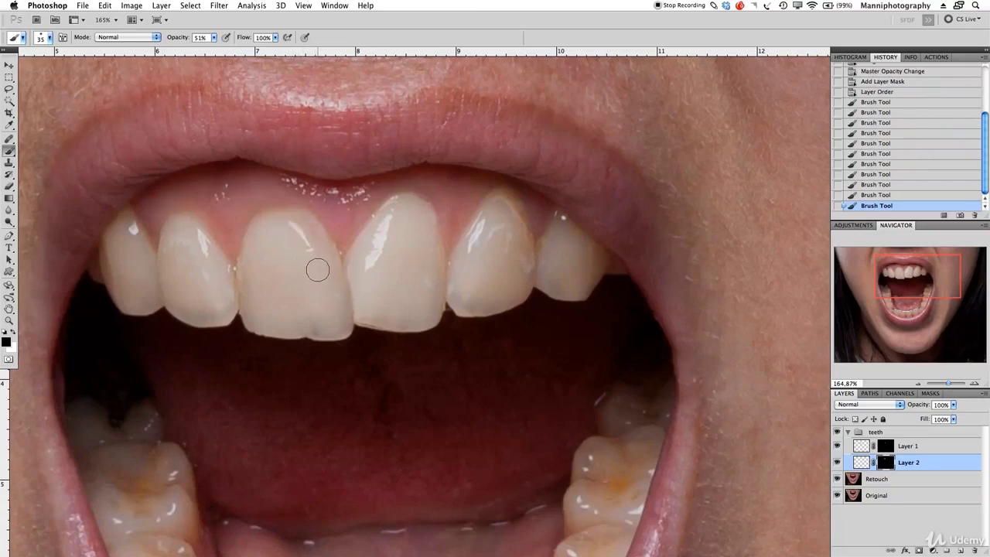
Refine the patch's mask along the tooth's inner edge with a 25 px white brush, and enlarge the brush to 40 px with black.
{"action": "key", "text": "x"}
{"action": "key", "text": "bracketleft"}
{"action": "key", "text": "bracketleft"}
{"action": "key", "text": "bracketleft"}
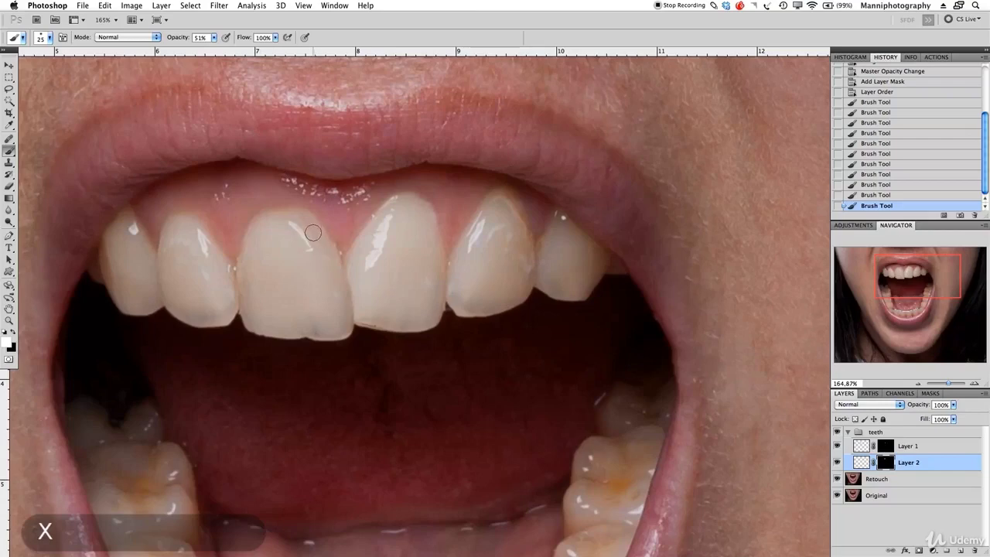
{"action": "left_click_drag", "start_coordinate": [303, 219], "coordinate": [326, 256]}
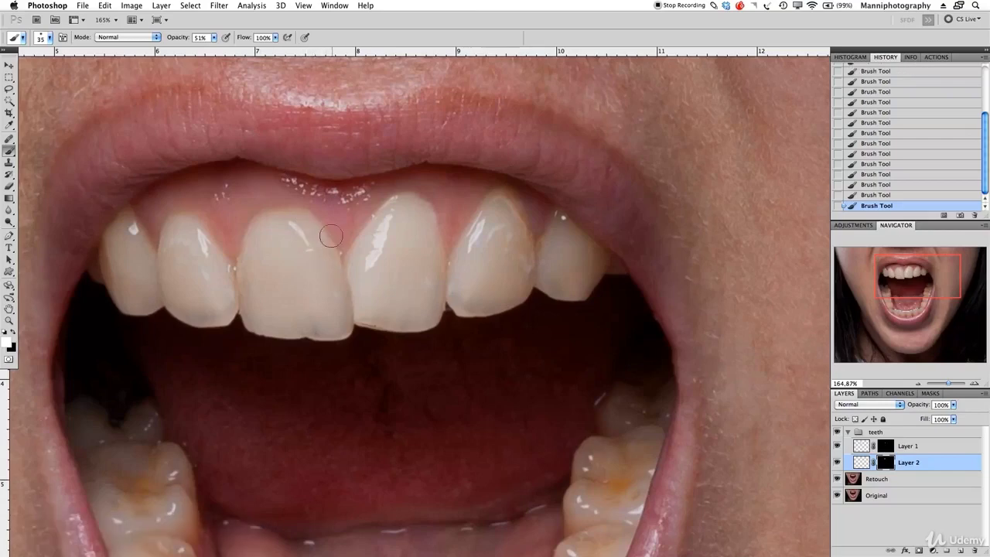
{"action": "key", "text": "bracketright"}
{"action": "key", "text": "bracketright"}
{"action": "key", "text": "bracketright"}
{"action": "key", "text": "bracketright"}
{"action": "key", "text": "x"}
Compare the front tooth before and after the repair by collapsing the teeth group and toggling its visibility.
{"action": "left_click", "coordinate": [858, 447]}
{"action": "left_click", "coordinate": [848, 431]}
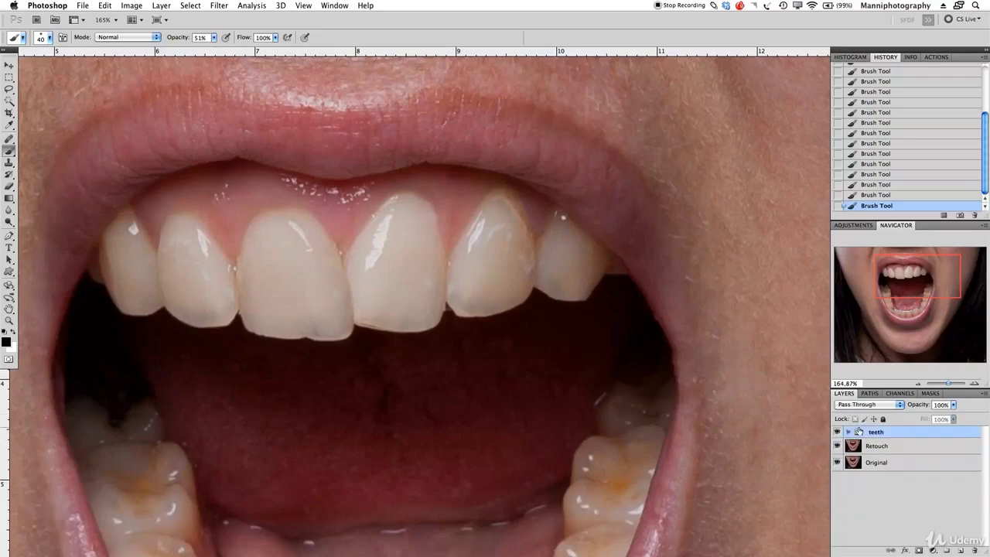
{"action": "left_click", "coordinate": [837, 433]}
{"action": "left_click", "coordinate": [837, 432]}
{"action": "left_click", "coordinate": [837, 432]}
{"action": "left_click", "coordinate": [837, 432]}
{"action": "left_click", "coordinate": [837, 432]}
{"action": "left_click", "coordinate": [836, 434]}
{"action": "left_click", "coordinate": [837, 432]}
{"action": "left_click", "coordinate": [837, 433]}
{"action": "left_click", "coordinate": [837, 434]}
{"action": "left_click", "coordinate": [837, 433]}
{"action": "left_click", "coordinate": [837, 433]}
{"action": "left_click", "coordinate": [837, 434]}
{"action": "left_click", "coordinate": [837, 432]}
{"action": "left_click", "coordinate": [837, 433]}
Stamp all visible layers into a new layer above Layer 1 in the teeth group and name it "Master s".
{"action": "left_click", "coordinate": [849, 432]}
{"action": "left_click", "coordinate": [922, 447]}
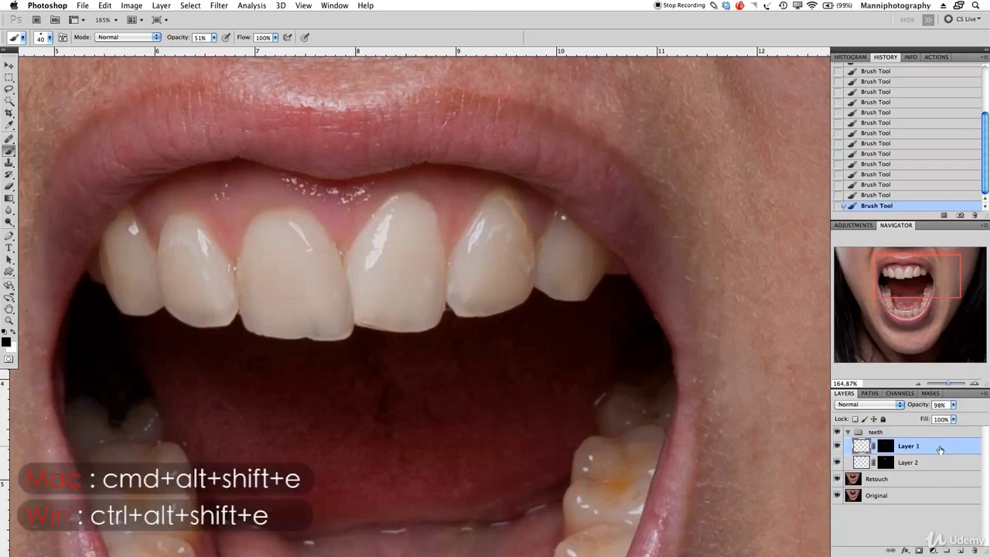
{"action": "key", "text": "super+alt+shift+e"}
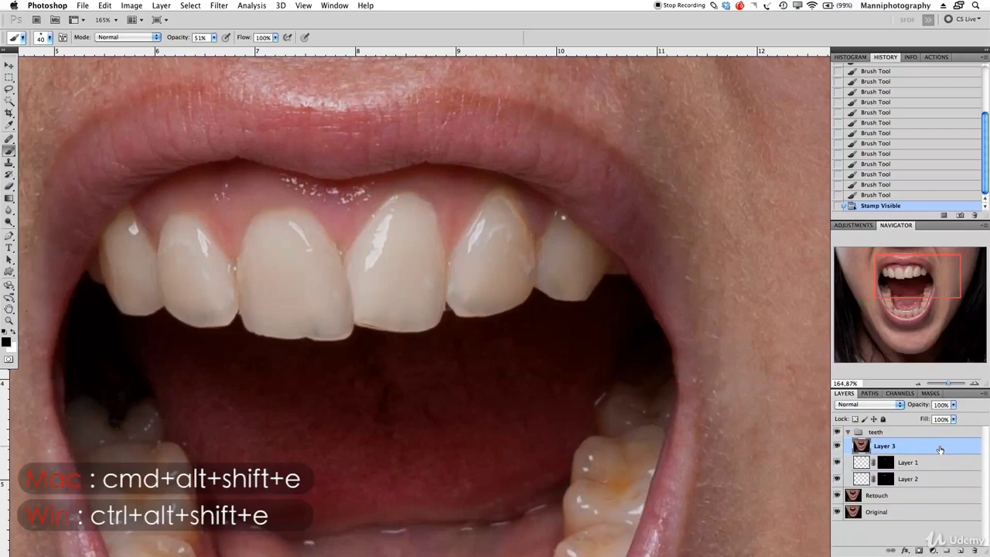
{"action": "double_click", "coordinate": [884, 447]}
{"action": "type", "text": "Mast"}
{"action": "key", "text": "Return"}
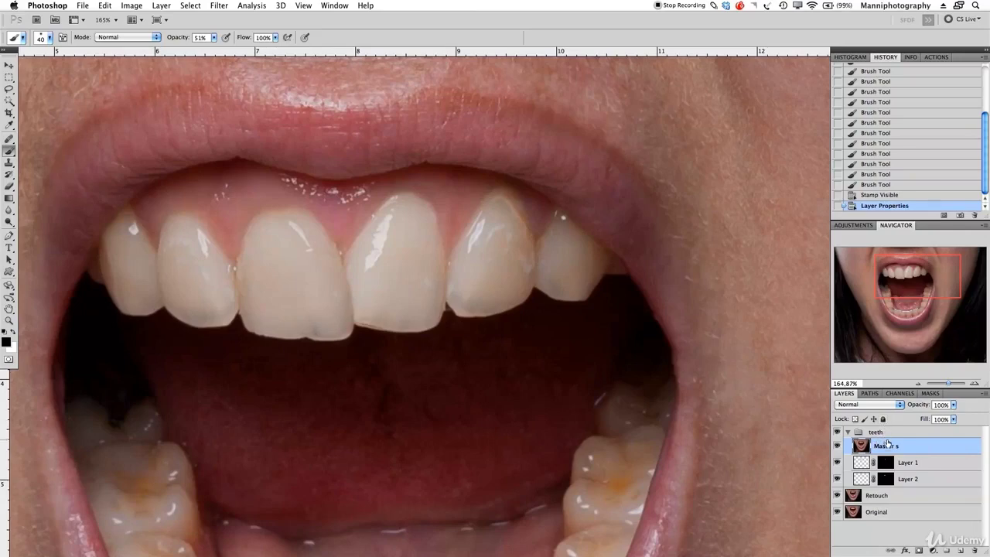
Select a rectangular area around the four upper front teeth on the Master s layer.
{"action": "key", "text": "m"}
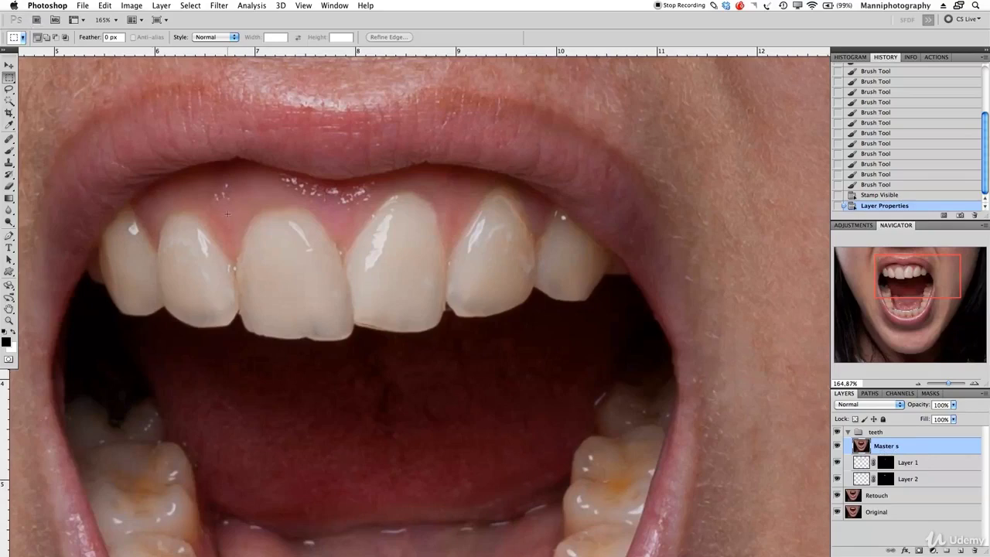
{"action": "left_click_drag", "start_coordinate": [276, 276], "coordinate": [533, 346]}
{"action": "left_click_drag", "start_coordinate": [403, 304], "coordinate": [396, 314]}
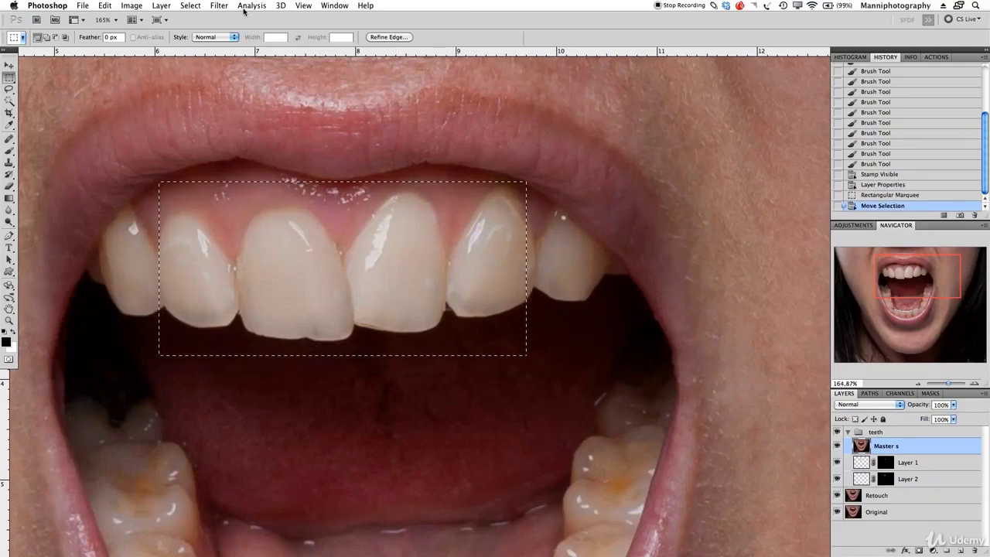
Liquify the selected area with brush size 43, reshaping the left front tooth's gum line and inner edge at 200% preview zoom.
{"action": "left_click", "coordinate": [219, 5]}
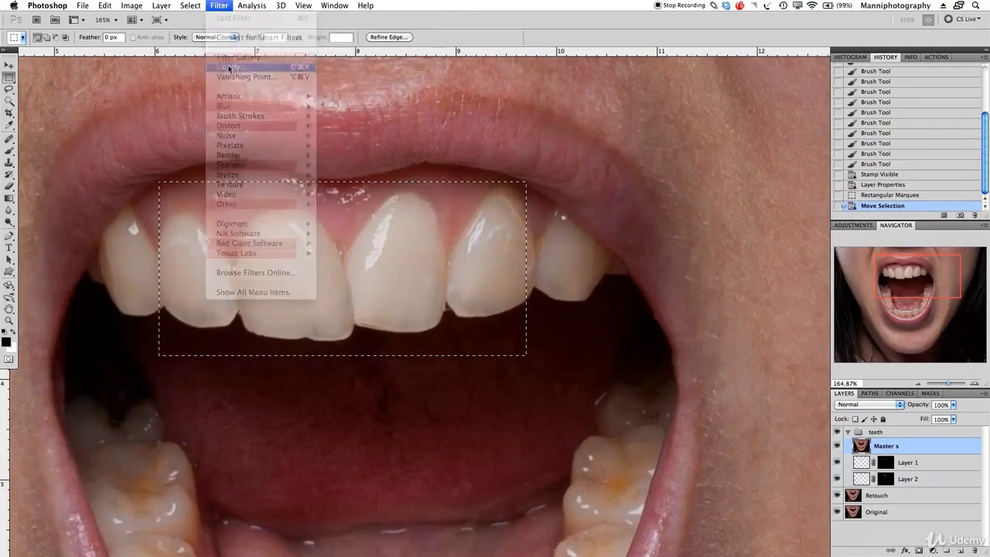
{"action": "left_click", "coordinate": [229, 68]}
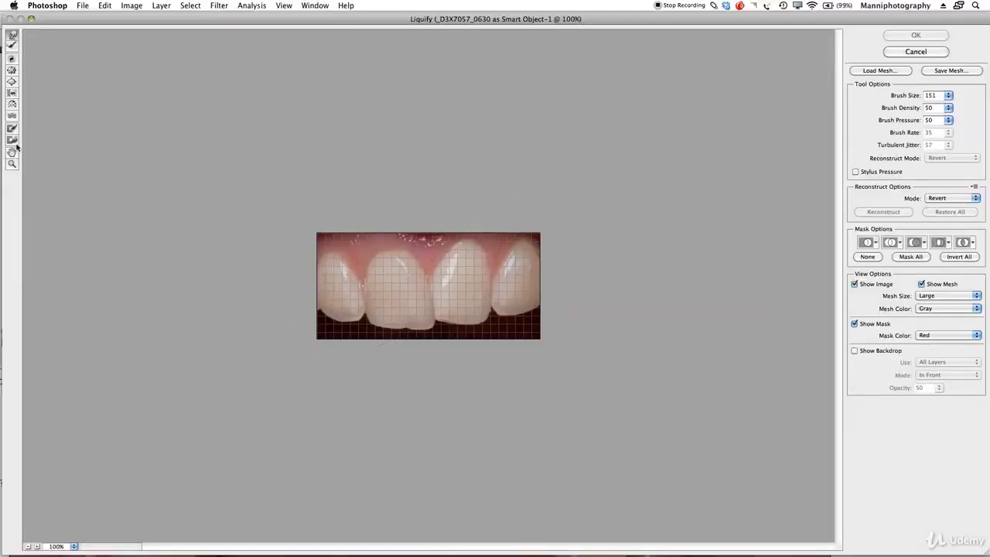
{"action": "left_click", "coordinate": [37, 546]}
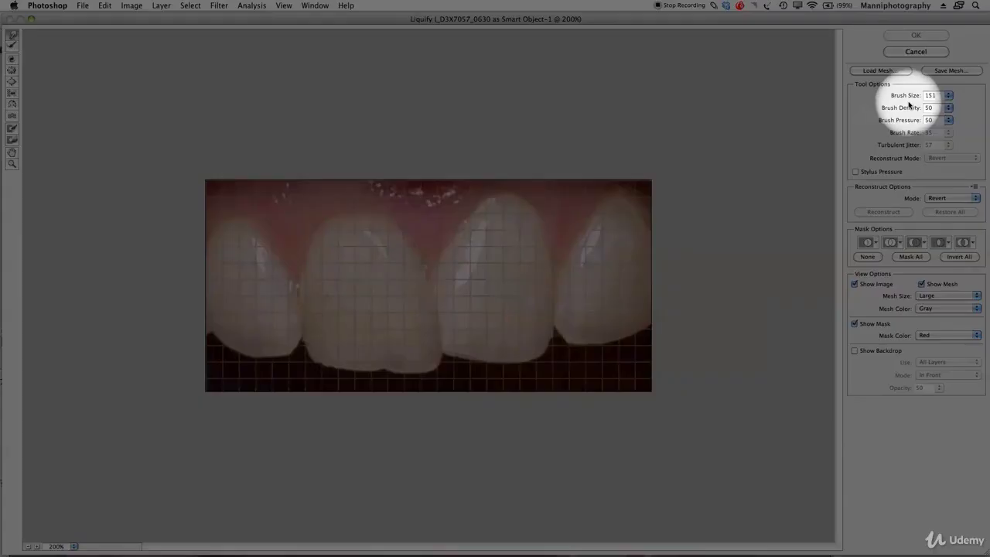
{"action": "left_click_drag", "start_coordinate": [910, 97], "coordinate": [904, 96]}
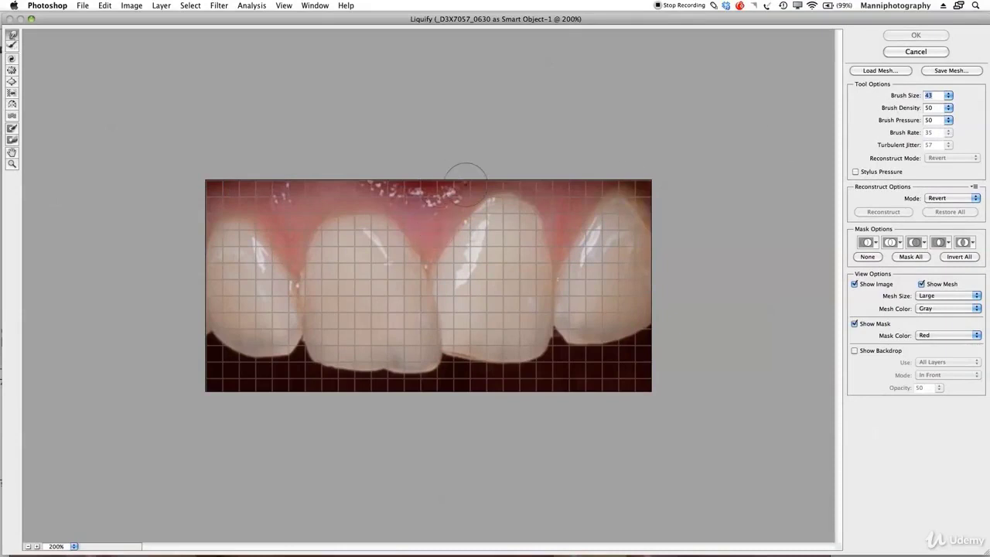
{"action": "left_click_drag", "start_coordinate": [384, 209], "coordinate": [382, 215]}
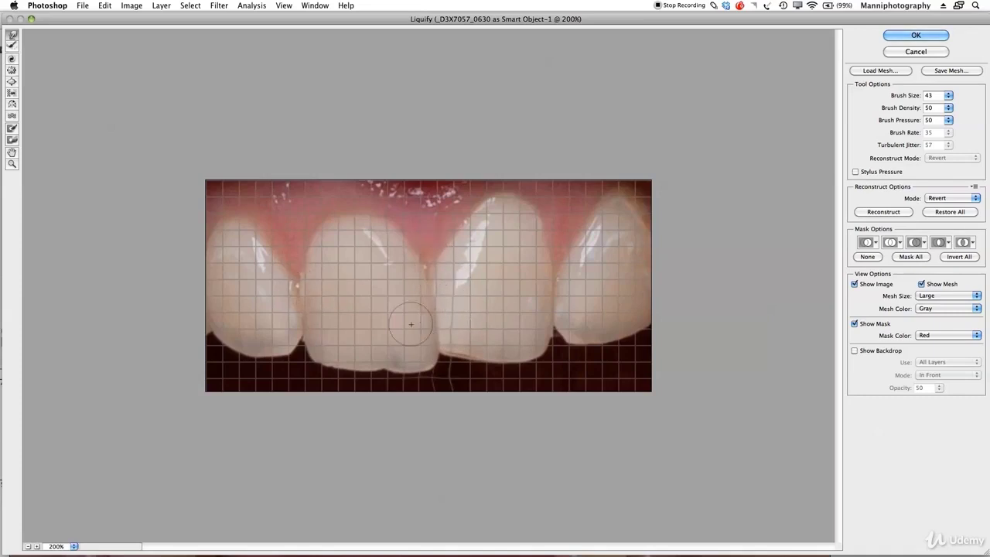
{"action": "key", "text": "Return"}
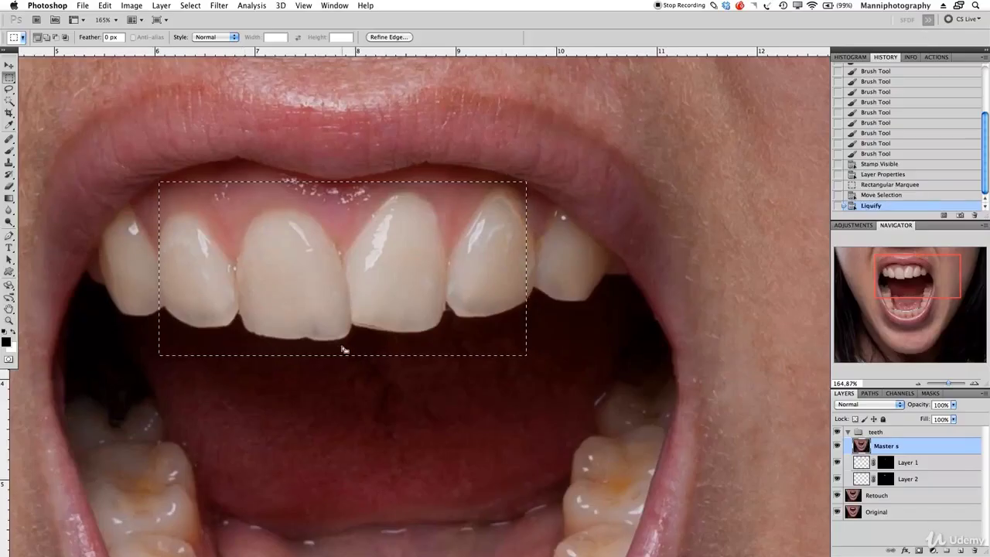
Compare the front teeth before and after the Liquify reshaping by toggling the Master s layer's visibility.
{"action": "left_click", "coordinate": [836, 447]}
{"action": "left_click", "coordinate": [836, 446]}
{"action": "left_click", "coordinate": [836, 446]}
{"action": "left_click", "coordinate": [836, 446]}
{"action": "left_click", "coordinate": [836, 446]}
Clear the selection and clone-stamp the chipped bottom edge of the left front tooth on Master s with a 25 px brush.
{"action": "key", "text": "super+d"}
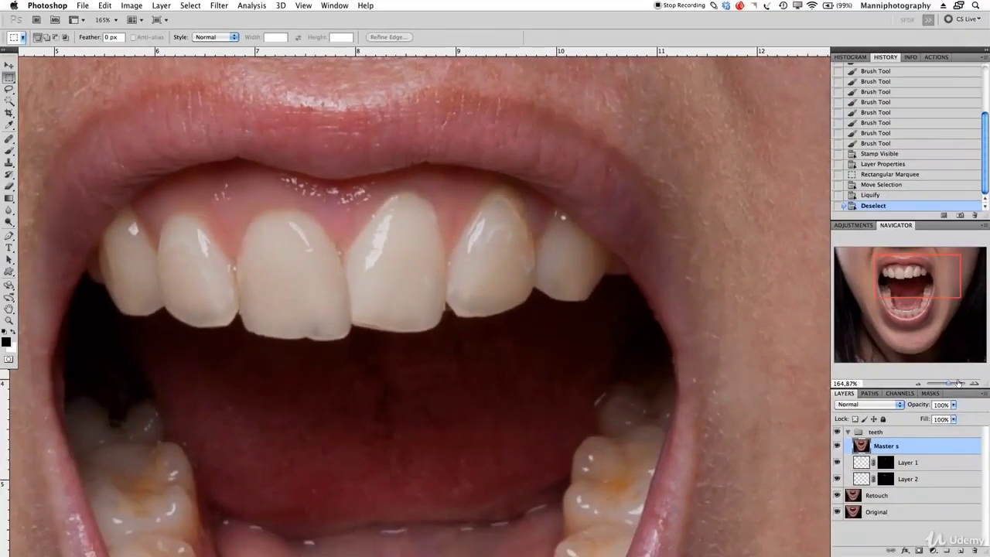
{"action": "left_click_drag", "start_coordinate": [948, 384], "coordinate": [952, 384]}
{"action": "left_click_drag", "start_coordinate": [220, 276], "coordinate": [429, 233]}
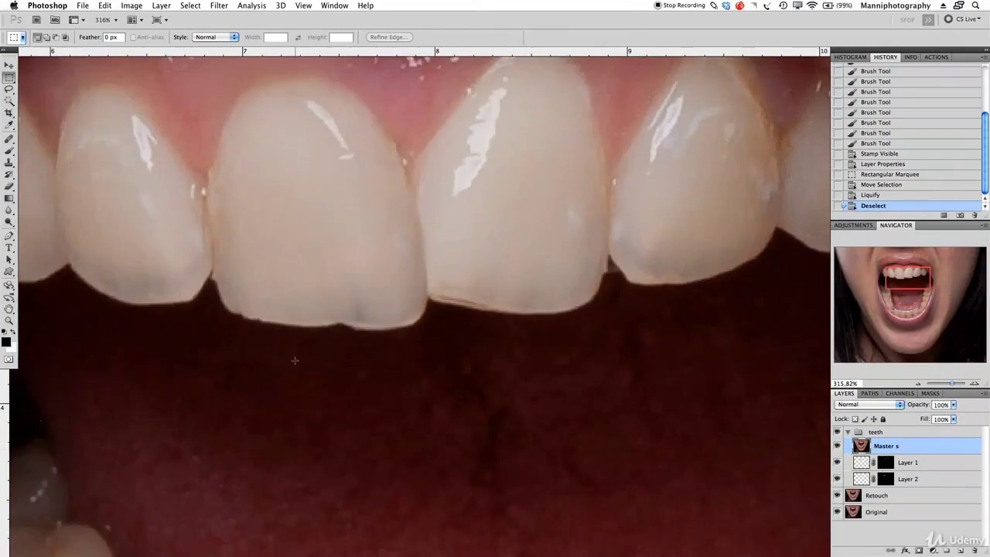
{"action": "key", "text": "s"}
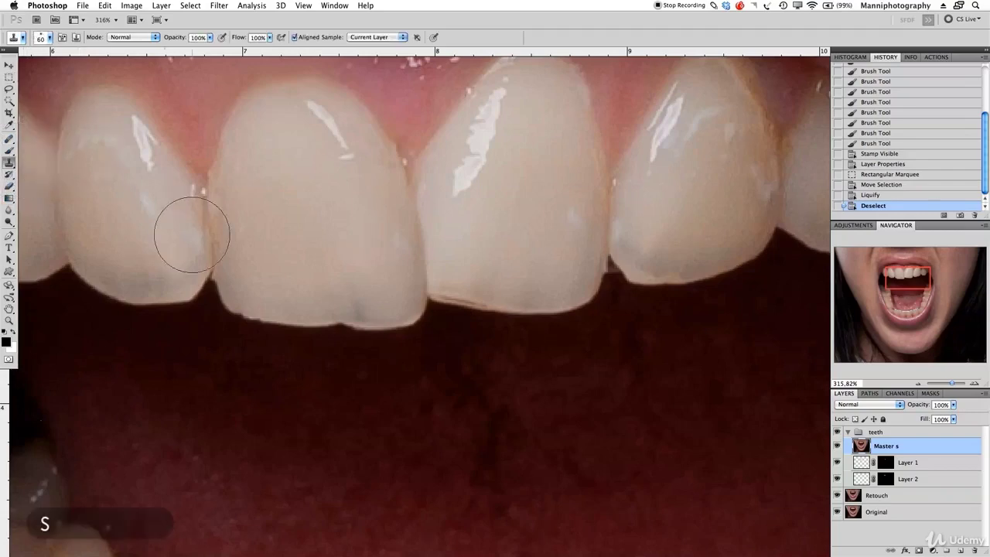
{"action": "key", "text": "ctrl+z"}
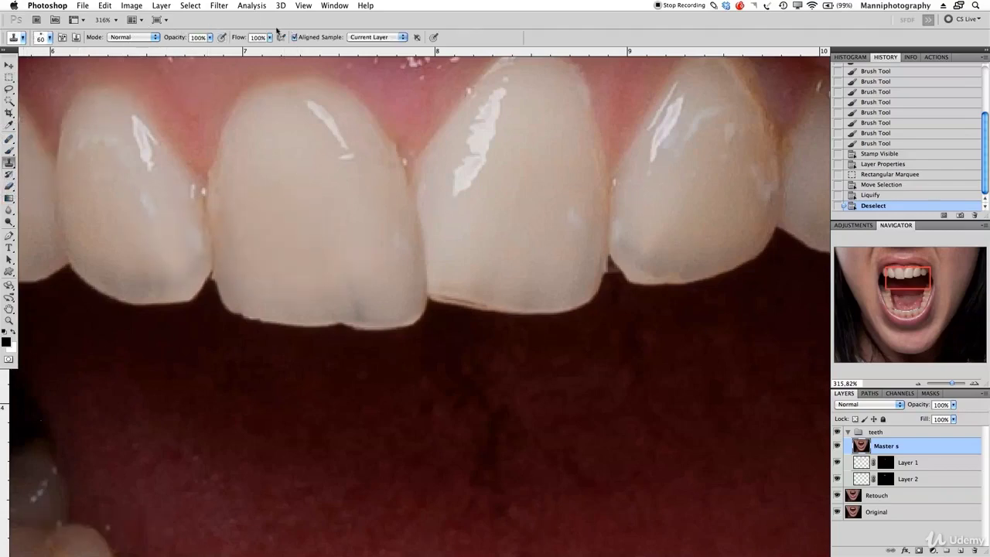
{"action": "key", "text": "bracketleft"}
{"action": "key", "text": "bracketleft"}
{"action": "key", "text": "bracketleft"}
{"action": "key", "text": "bracketleft"}
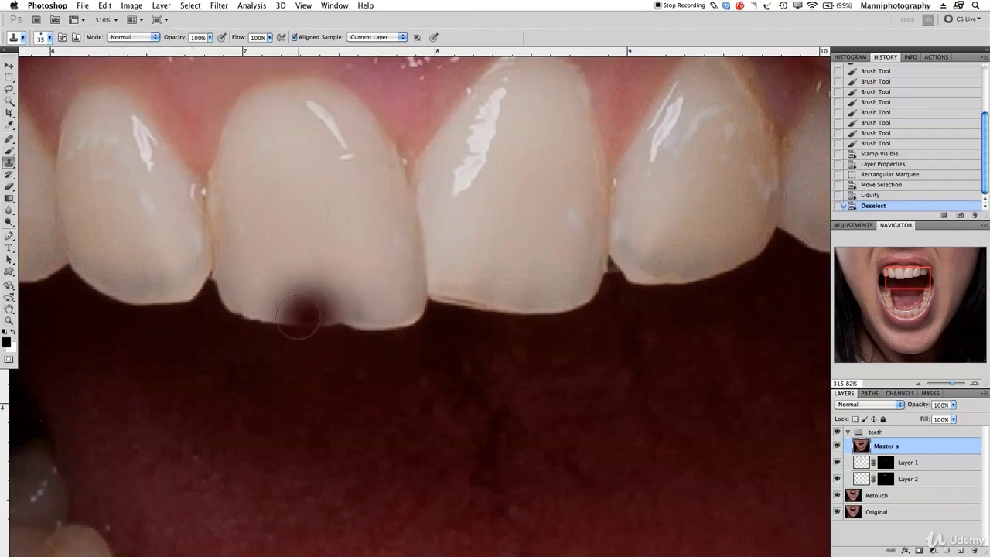
{"action": "key", "text": "bracketleft"}
{"action": "key", "text": "bracketleft"}
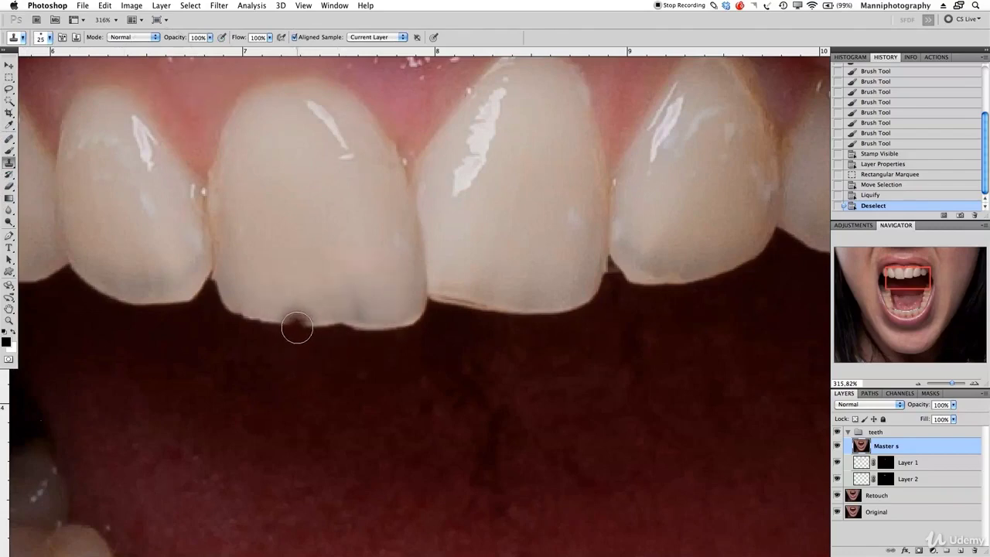
{"action": "left_click", "coordinate": [294, 325], "text": "alt"}
{"action": "left_click_drag", "start_coordinate": [329, 329], "coordinate": [348, 331]}
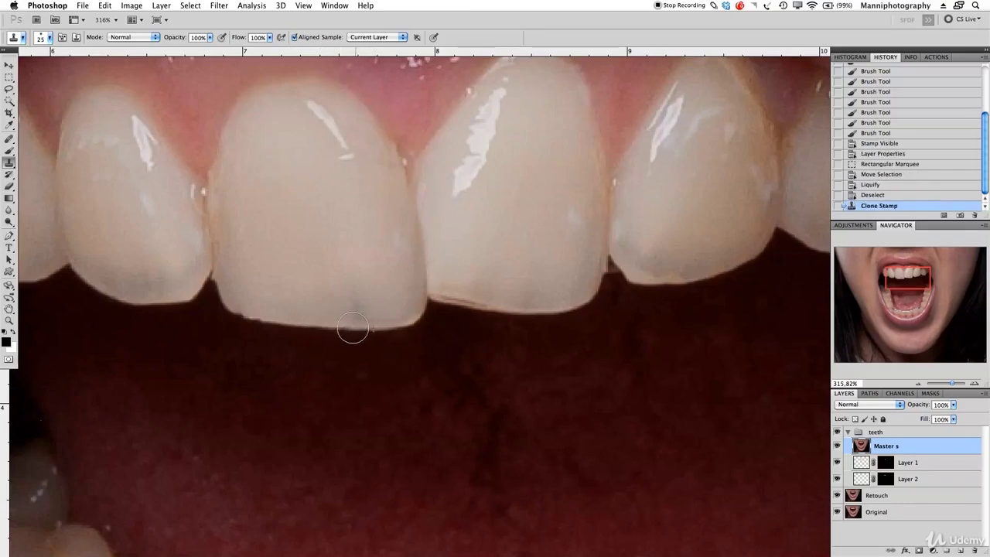
{"action": "left_click", "coordinate": [351, 328]}
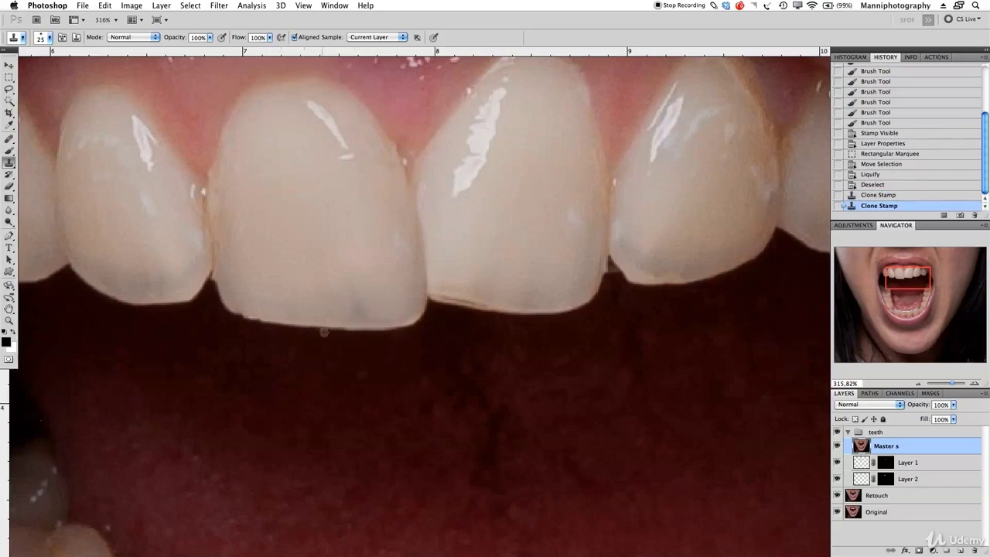
{"action": "left_click_drag", "start_coordinate": [331, 328], "coordinate": [337, 336]}
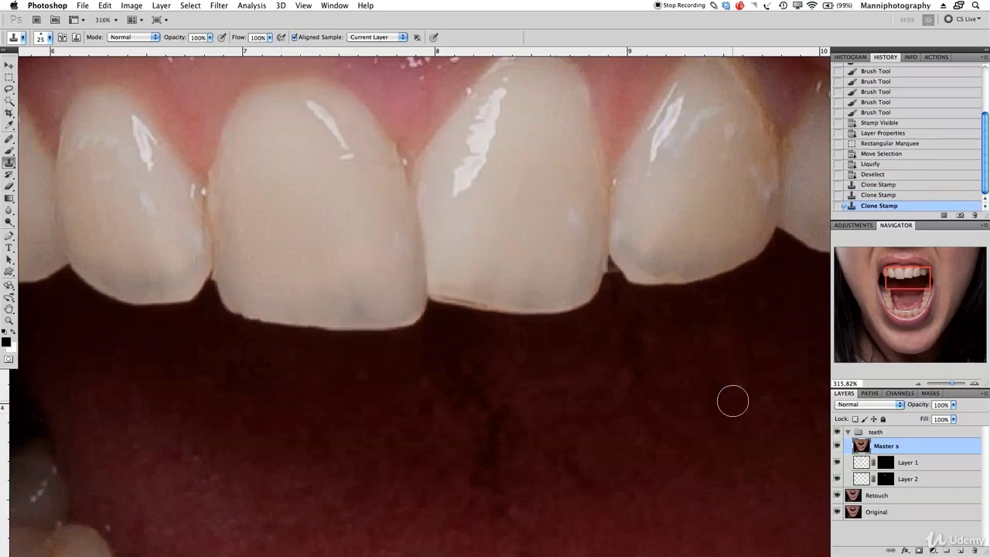
Copy a rectangular area around the upper teeth on the left from Master s and paste it as layer "2" at the top of the teeth group.
{"action": "left_click_drag", "start_coordinate": [954, 384], "coordinate": [944, 389]}
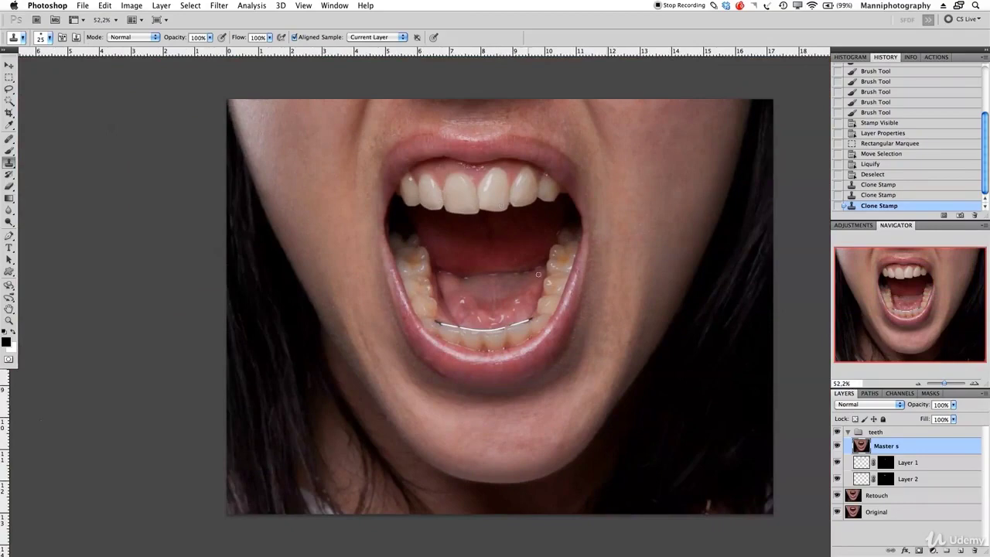
{"action": "left_click", "coordinate": [848, 432]}
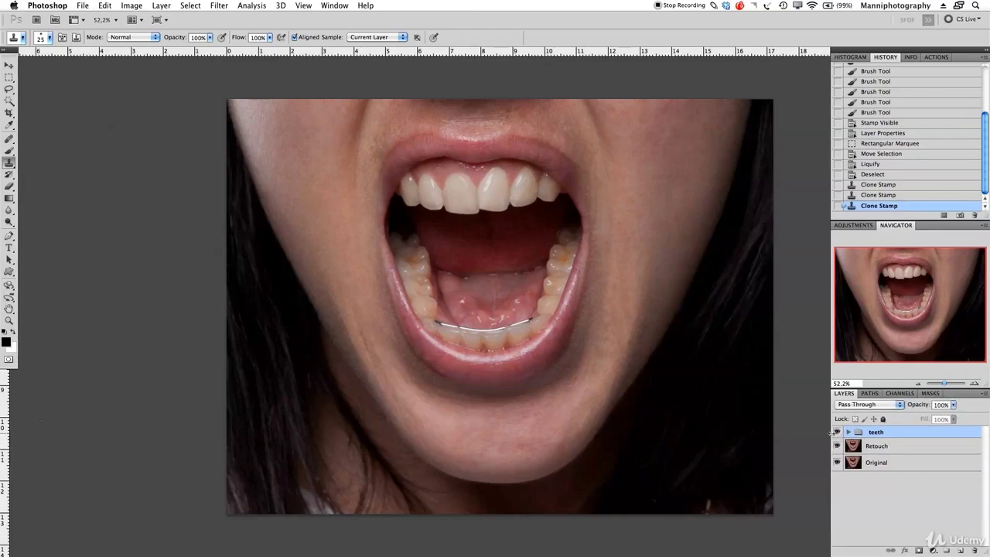
{"action": "left_click", "coordinate": [848, 432]}
{"action": "left_click_drag", "start_coordinate": [902, 449], "coordinate": [891, 454]}
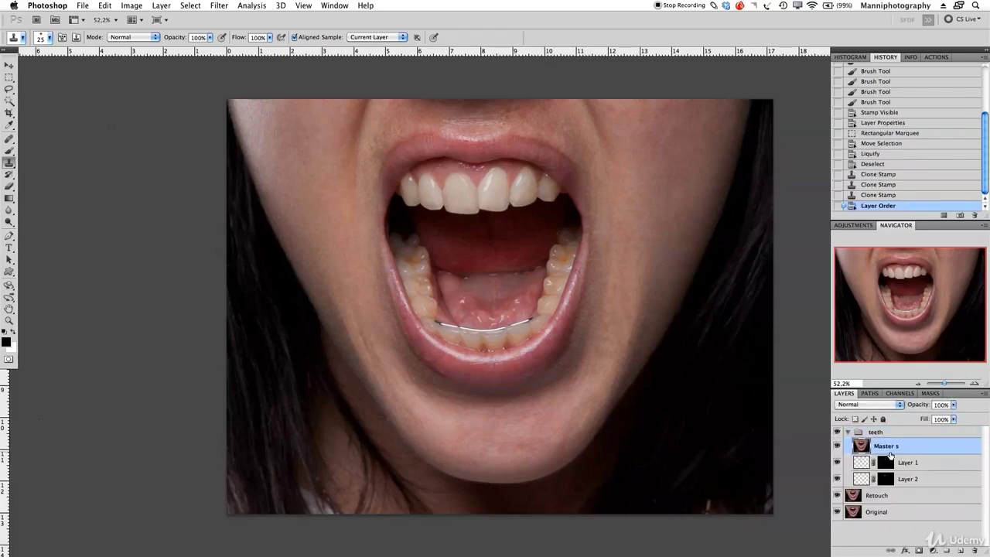
{"action": "key", "text": "m"}
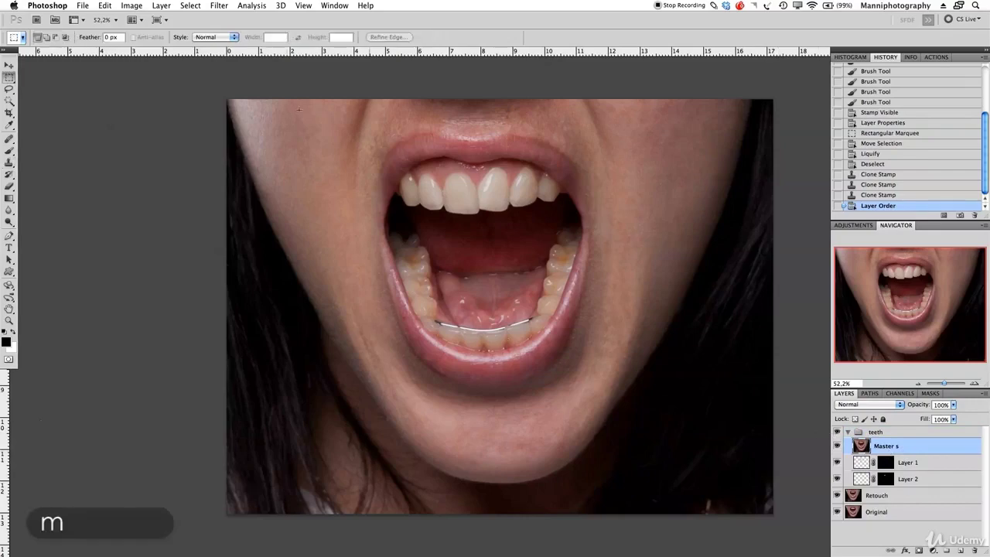
{"action": "left_click_drag", "start_coordinate": [436, 206], "coordinate": [488, 225]}
{"action": "key", "text": "ctrl+c"}
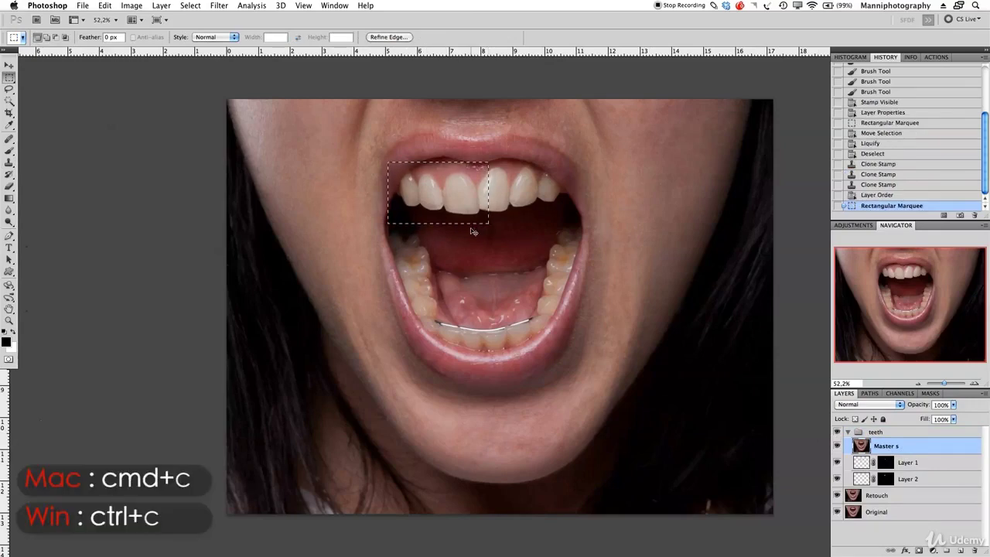
{"action": "key", "text": "ctrl+v"}
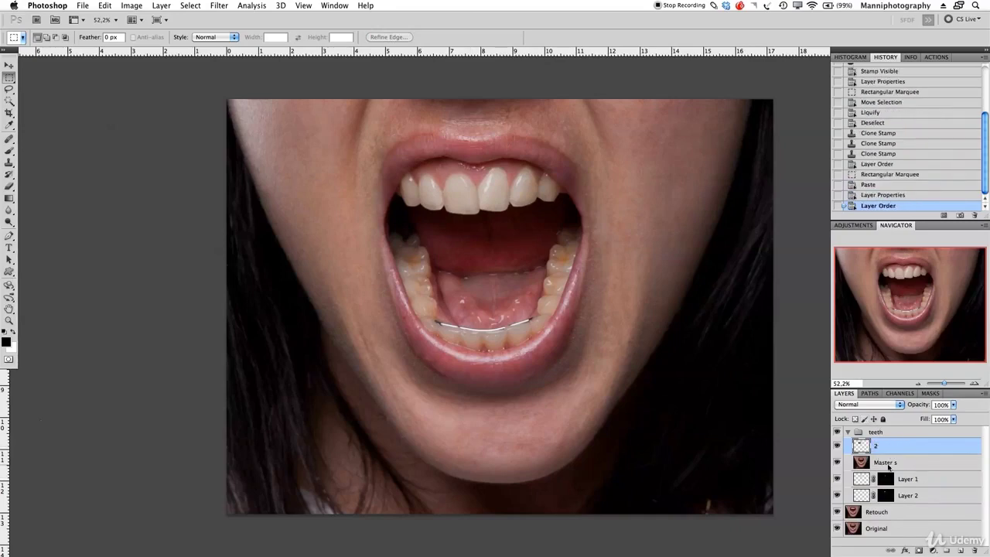
Flip the copied teeth on layer 2 horizontally.
{"action": "left_click", "coordinate": [103, 6]}
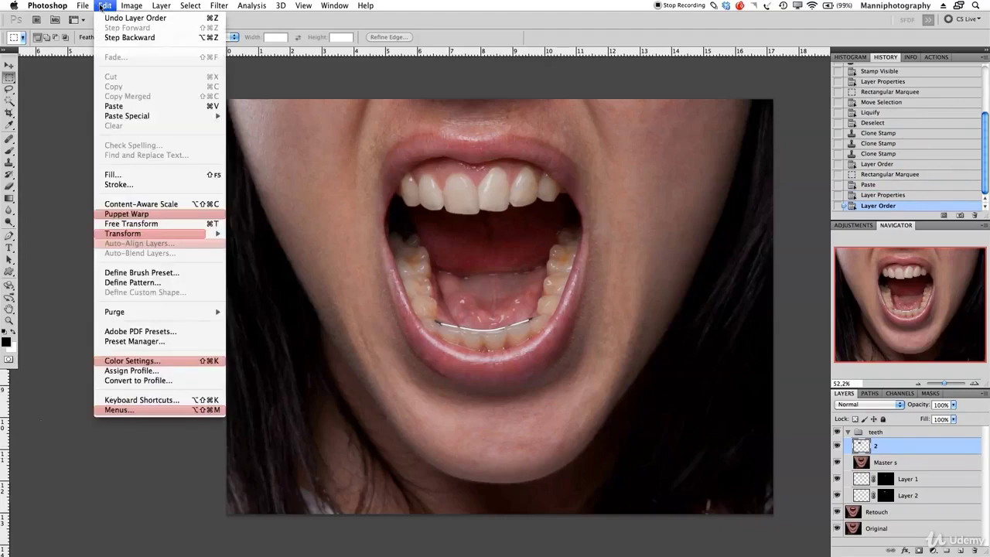
{"action": "mouse_move", "coordinate": [128, 234]}
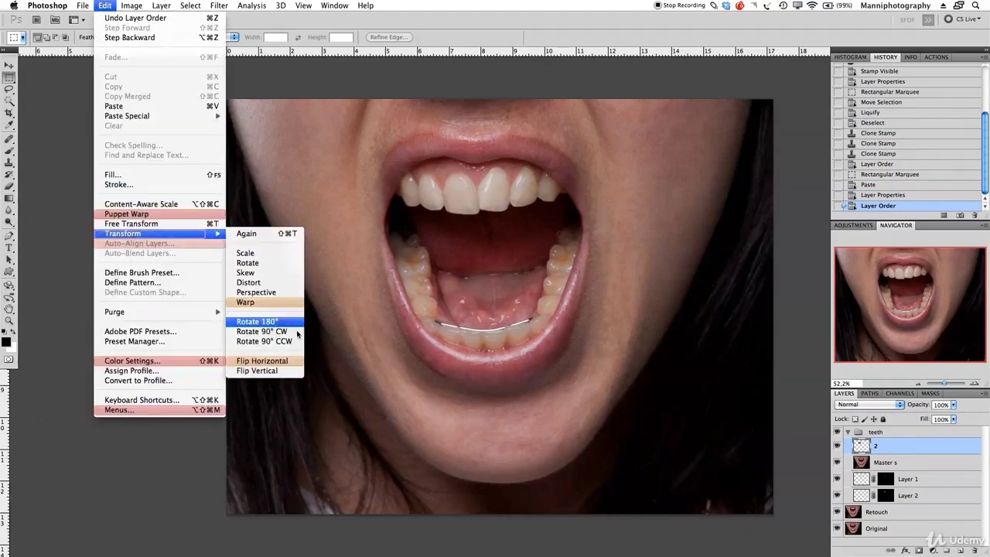
{"action": "left_click", "coordinate": [284, 361]}
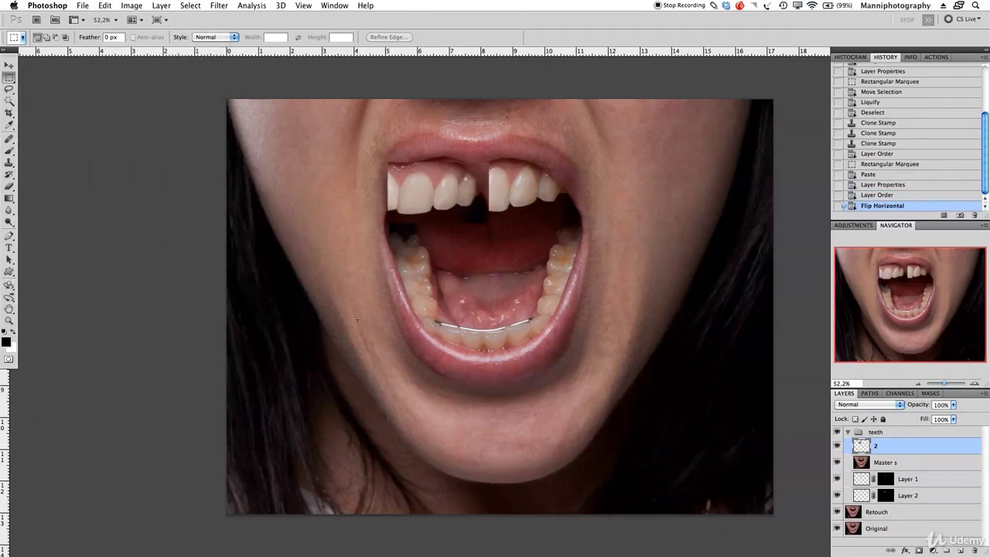
Lower layer 2's opacity to 60% and move the flipped teeth over the upper teeth on the right.
{"action": "key", "text": "v"}
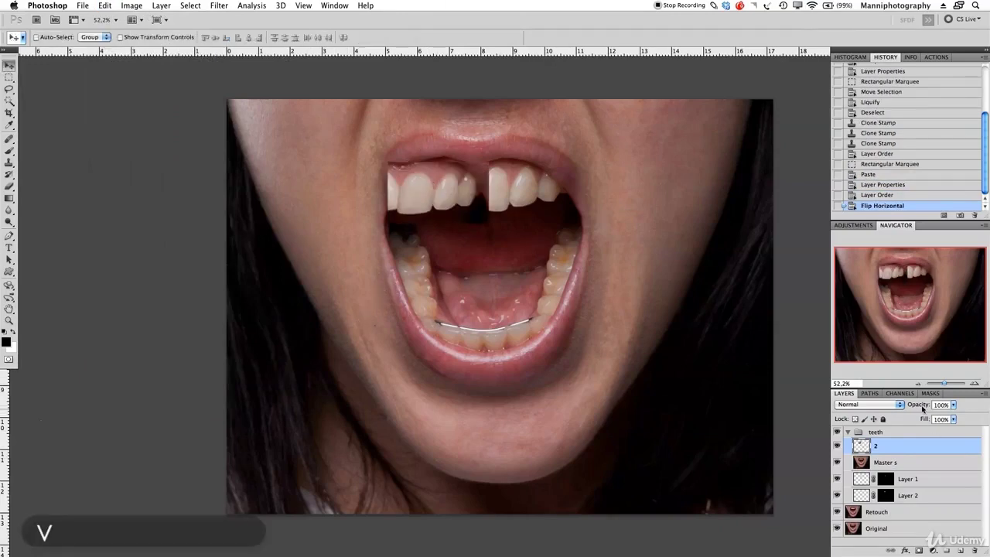
{"action": "left_click_drag", "start_coordinate": [919, 408], "coordinate": [900, 408]}
{"action": "left_click_drag", "start_coordinate": [447, 205], "coordinate": [533, 207]}
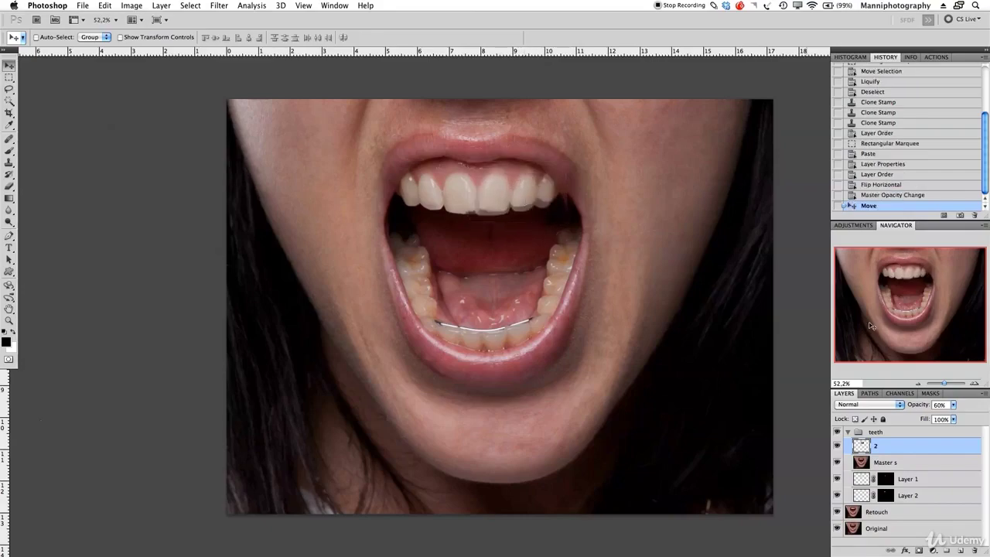
{"action": "left_click_drag", "start_coordinate": [946, 384], "coordinate": [546, 298]}
{"action": "left_click_drag", "start_coordinate": [939, 383], "coordinate": [952, 384]}
{"action": "left_click_drag", "start_coordinate": [913, 300], "coordinate": [918, 275]}
{"action": "left_click_drag", "start_coordinate": [623, 290], "coordinate": [709, 378]}
{"action": "left_click_drag", "start_coordinate": [471, 287], "coordinate": [499, 288]}
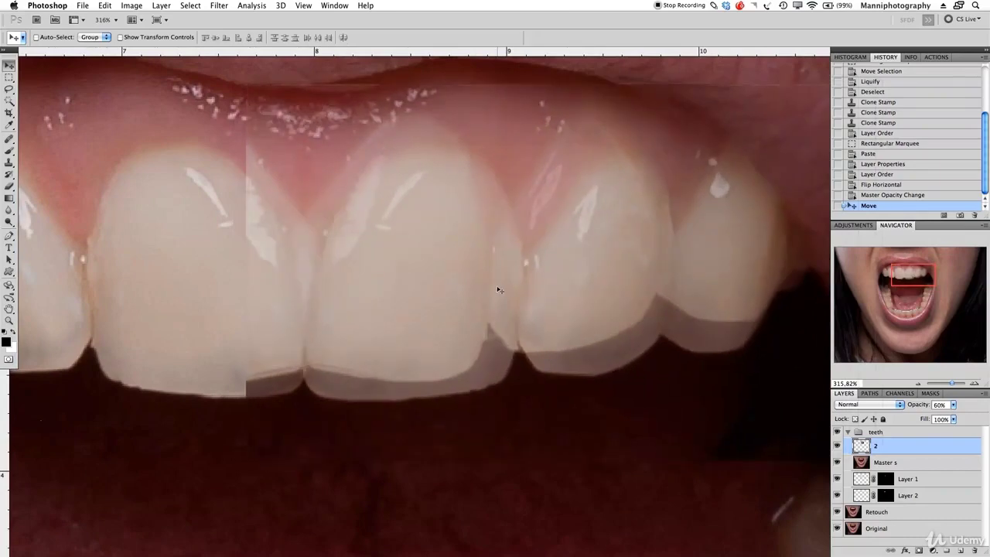
Nudge the flipped teeth on layer 2 in small increments to align them with the right front tooth and the gap between the front teeth.
{"action": "key", "text": "Left"}
{"action": "key", "text": "Left"}
{"action": "key", "text": "Left"}
{"action": "key", "text": "Right"}
{"action": "key", "text": "Right"}
{"action": "key", "text": "Right"}
{"action": "key", "text": "Right"}
{"action": "key", "text": "Right"}
{"action": "key", "text": "Right"}
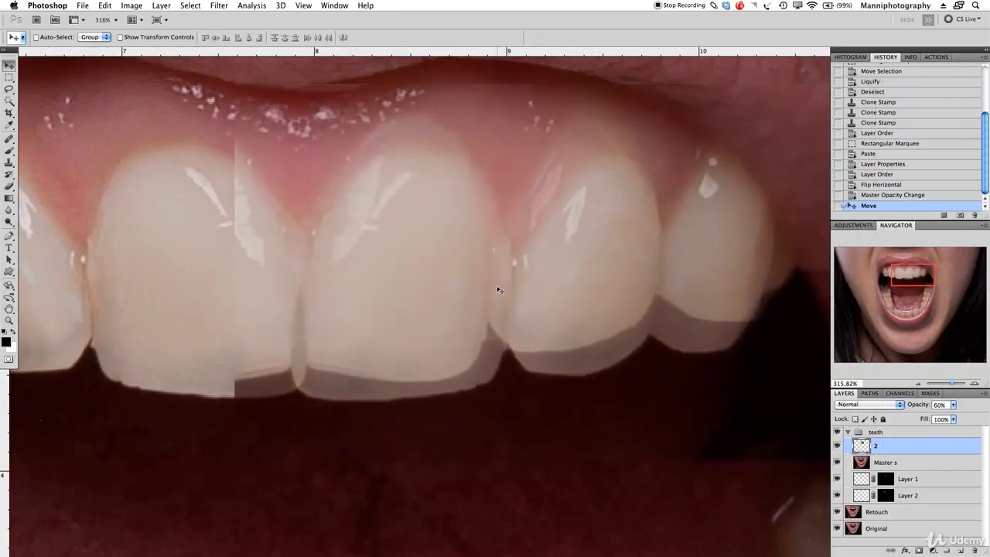
{"action": "key", "text": "Left"}
{"action": "key", "text": "Left"}
{"action": "key", "text": "Left"}
{"action": "key", "text": "Left"}
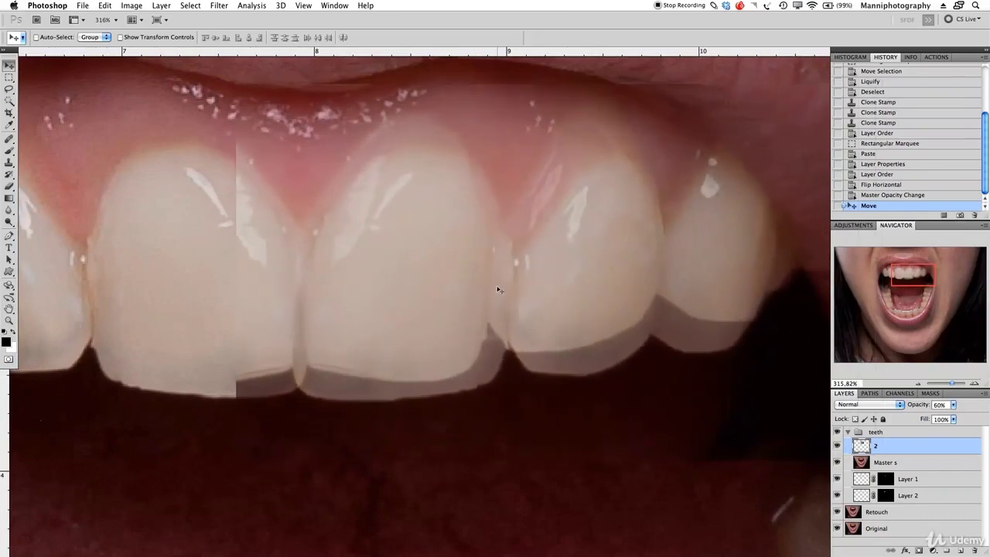
{"action": "key", "text": "Right"}
{"action": "key", "text": "Right"}
{"action": "key", "text": "Left"}
{"action": "key", "text": "Left"}
{"action": "key", "text": "Right"}
{"action": "key", "text": "Right"}
{"action": "key", "text": "Left"}
{"action": "key", "text": "Left"}
{"action": "key", "text": "Right"}
{"action": "key", "text": "Right"}
{"action": "key", "text": "Right"}
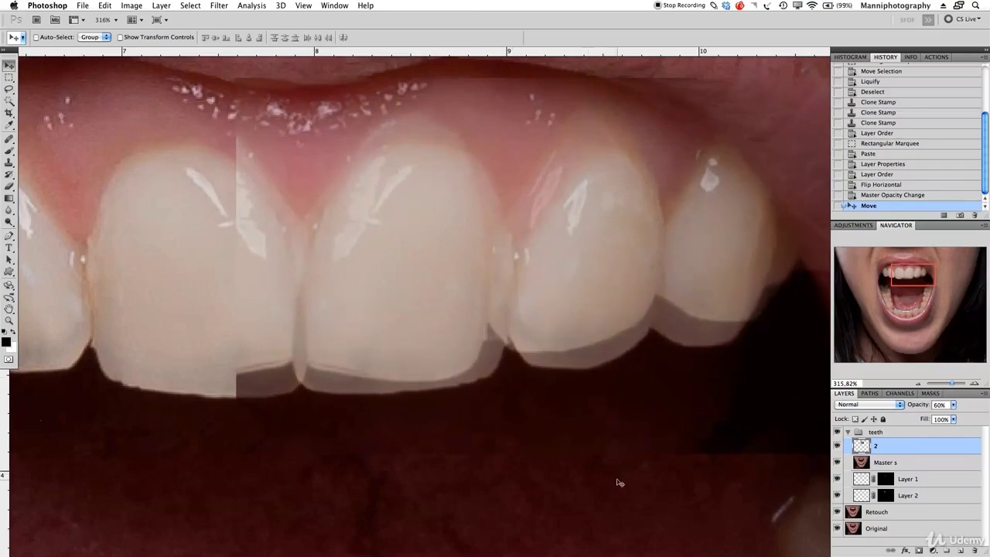
Set layer 2's opacity back to 100% and add a black layer mask that hides it.
{"action": "key", "text": "0"}
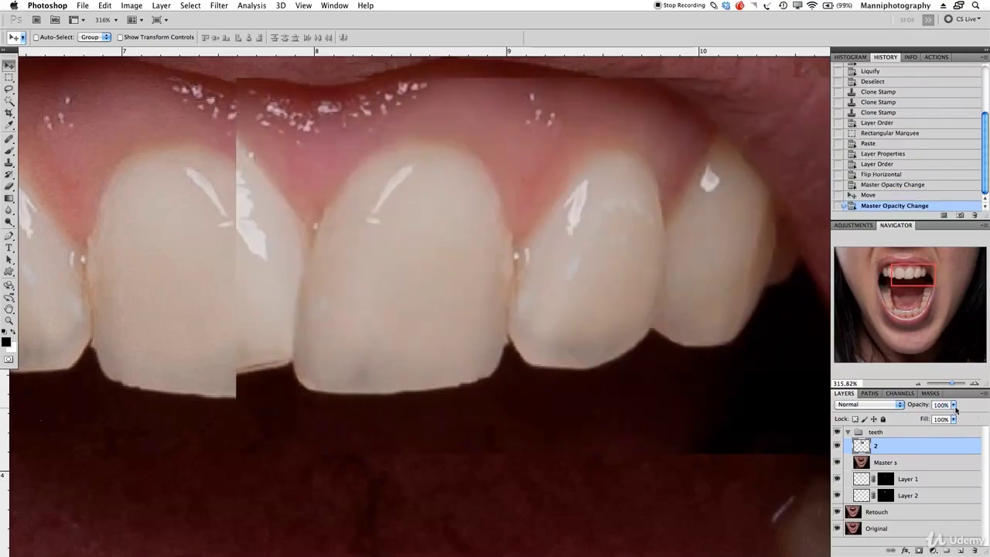
{"action": "left_click", "coordinate": [919, 550], "text": "alt"}
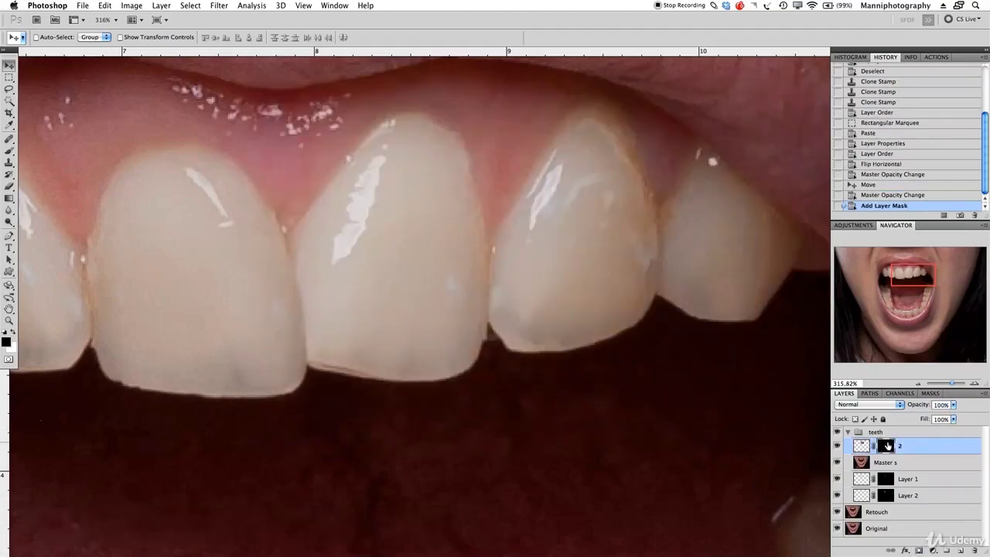
{"action": "double_click", "coordinate": [886, 449]}
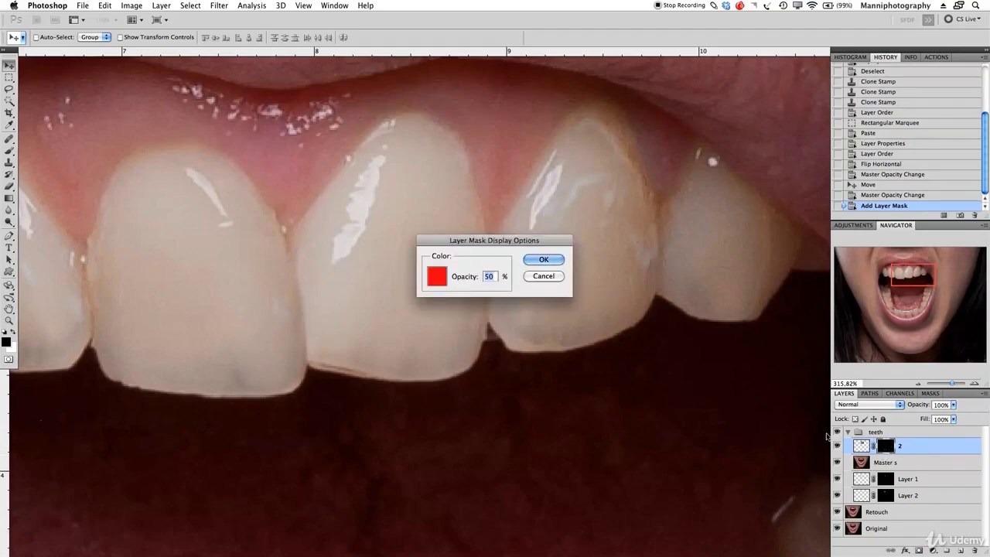
{"action": "key", "text": "Escape"}
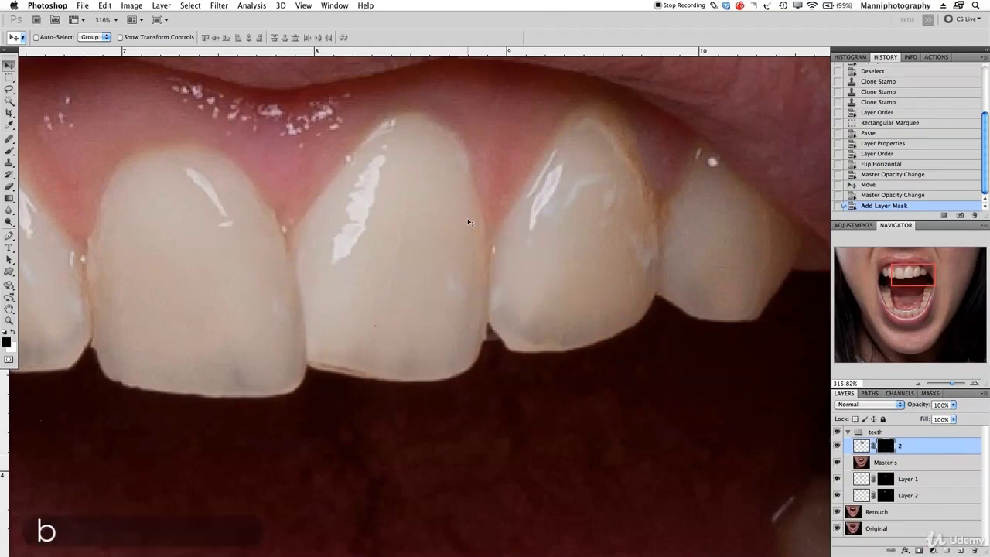
Paint white on layer 2's mask with a 40 px brush at 97% opacity to reveal the flipped tooth over the right front tooth.
{"action": "key", "text": "b"}
{"action": "left_click", "coordinate": [12, 332]}
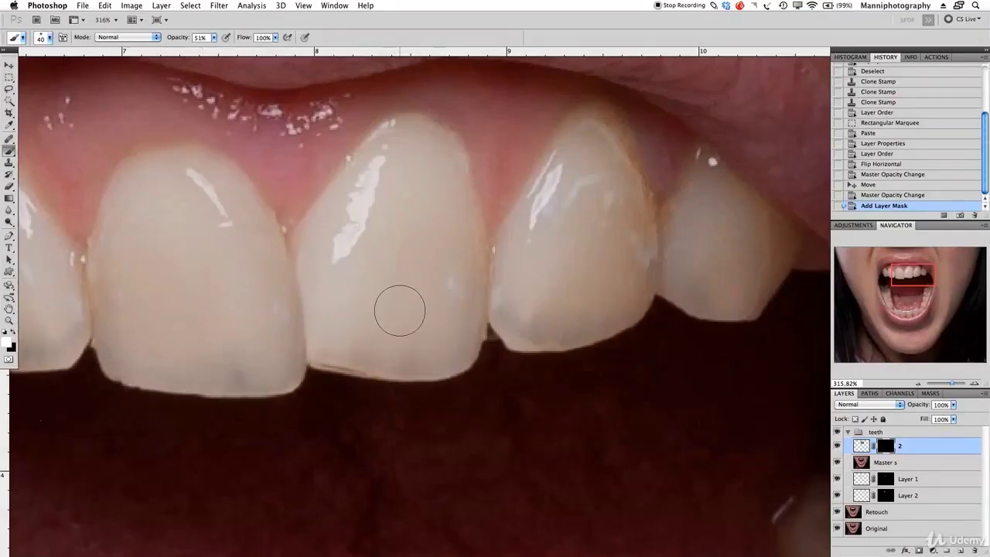
{"action": "mouse_move", "coordinate": [405, 242]}
{"action": "left_mouse_down"}
{"action": "mouse_move", "coordinate": [416, 270]}
{"action": "mouse_move", "coordinate": [424, 204]}
{"action": "mouse_move", "coordinate": [439, 249]}
{"action": "left_mouse_up"}
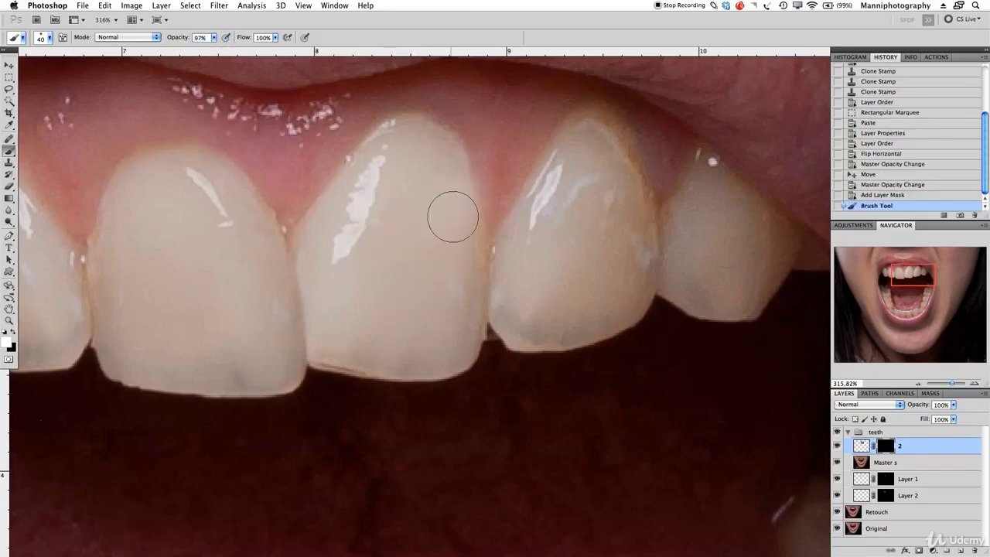
{"action": "mouse_move", "coordinate": [452, 174]}
{"action": "left_mouse_down"}
{"action": "mouse_move", "coordinate": [431, 133]}
{"action": "mouse_move", "coordinate": [384, 147]}
{"action": "mouse_move", "coordinate": [348, 212]}
{"action": "mouse_move", "coordinate": [331, 210]}
{"action": "mouse_move", "coordinate": [318, 273]}
{"action": "mouse_move", "coordinate": [318, 256]}
{"action": "mouse_move", "coordinate": [328, 329]}
{"action": "mouse_move", "coordinate": [388, 249]}
{"action": "mouse_move", "coordinate": [408, 255]}
{"action": "mouse_move", "coordinate": [432, 188]}
{"action": "mouse_move", "coordinate": [440, 288]}
{"action": "mouse_move", "coordinate": [466, 263]}
{"action": "mouse_move", "coordinate": [481, 279]}
{"action": "mouse_move", "coordinate": [500, 214]}
{"action": "mouse_move", "coordinate": [492, 338]}
{"action": "mouse_move", "coordinate": [448, 397]}
{"action": "mouse_move", "coordinate": [343, 383]}
{"action": "mouse_move", "coordinate": [378, 374]}
{"action": "mouse_move", "coordinate": [345, 373]}
{"action": "mouse_move", "coordinate": [327, 386]}
{"action": "mouse_move", "coordinate": [318, 336]}
{"action": "mouse_move", "coordinate": [346, 338]}
{"action": "mouse_move", "coordinate": [330, 268]}
{"action": "left_mouse_up"}
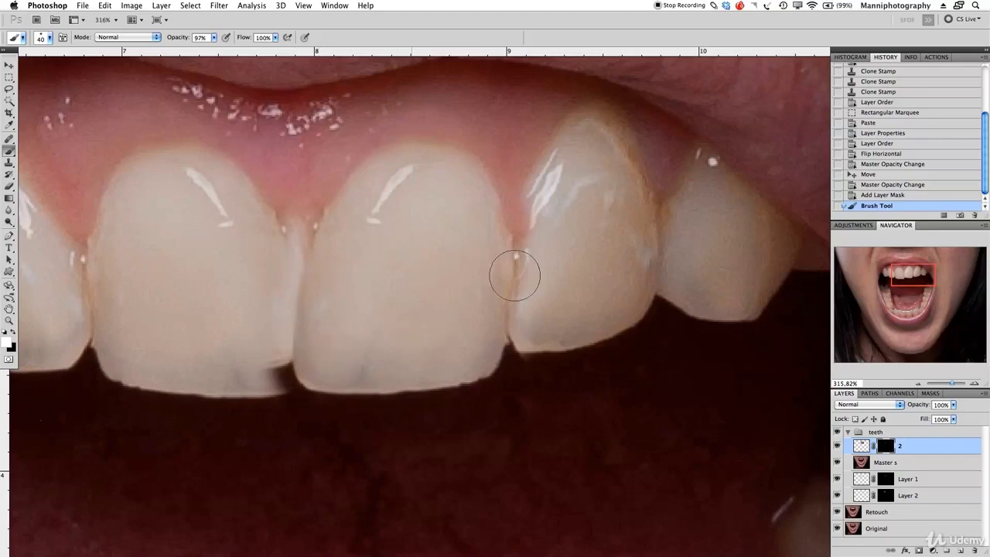
Paint white on layer 2's mask to reveal the two flipped teeth beside the right front tooth and their gum line.
{"action": "mouse_move", "coordinate": [512, 205]}
{"action": "left_mouse_down"}
{"action": "mouse_move", "coordinate": [559, 240]}
{"action": "mouse_move", "coordinate": [593, 186]}
{"action": "left_mouse_up"}
{"action": "left_click_drag", "start_coordinate": [567, 168], "coordinate": [550, 127]}
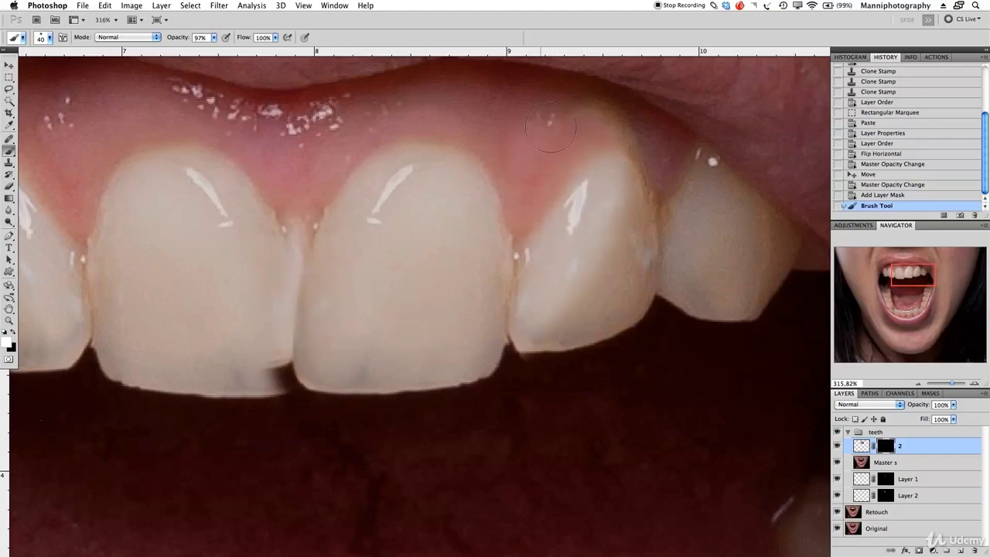
{"action": "mouse_move", "coordinate": [607, 150]}
{"action": "left_mouse_down"}
{"action": "mouse_move", "coordinate": [643, 237]}
{"action": "mouse_move", "coordinate": [614, 345]}
{"action": "mouse_move", "coordinate": [591, 333]}
{"action": "mouse_move", "coordinate": [607, 278]}
{"action": "mouse_move", "coordinate": [528, 348]}
{"action": "mouse_move", "coordinate": [546, 372]}
{"action": "mouse_move", "coordinate": [635, 307]}
{"action": "mouse_move", "coordinate": [701, 283]}
{"action": "mouse_move", "coordinate": [706, 311]}
{"action": "mouse_move", "coordinate": [693, 326]}
{"action": "mouse_move", "coordinate": [739, 303]}
{"action": "mouse_move", "coordinate": [746, 309]}
{"action": "mouse_move", "coordinate": [772, 249]}
{"action": "mouse_move", "coordinate": [655, 142]}
{"action": "mouse_move", "coordinate": [545, 116]}
{"action": "mouse_move", "coordinate": [436, 128]}
{"action": "mouse_move", "coordinate": [453, 134]}
{"action": "mouse_move", "coordinate": [479, 117]}
{"action": "mouse_move", "coordinate": [420, 121]}
{"action": "mouse_move", "coordinate": [307, 156]}
{"action": "mouse_move", "coordinate": [439, 116]}
{"action": "mouse_move", "coordinate": [672, 162]}
{"action": "mouse_move", "coordinate": [532, 124]}
{"action": "mouse_move", "coordinate": [438, 117]}
{"action": "mouse_move", "coordinate": [325, 138]}
{"action": "mouse_move", "coordinate": [436, 109]}
{"action": "mouse_move", "coordinate": [618, 127]}
{"action": "mouse_move", "coordinate": [662, 191]}
{"action": "mouse_move", "coordinate": [491, 207]}
{"action": "left_mouse_up"}
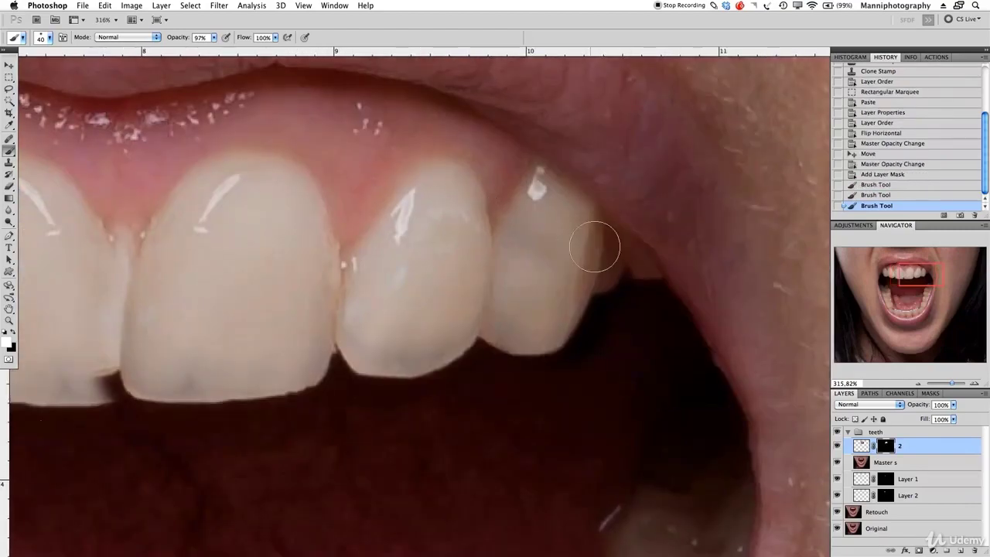
Paint white on layer 2's mask with the 40 px brush beside and below the last right tooth to reveal the flipped dark mouth interior.
{"action": "left_click_drag", "start_coordinate": [626, 282], "coordinate": [621, 270]}
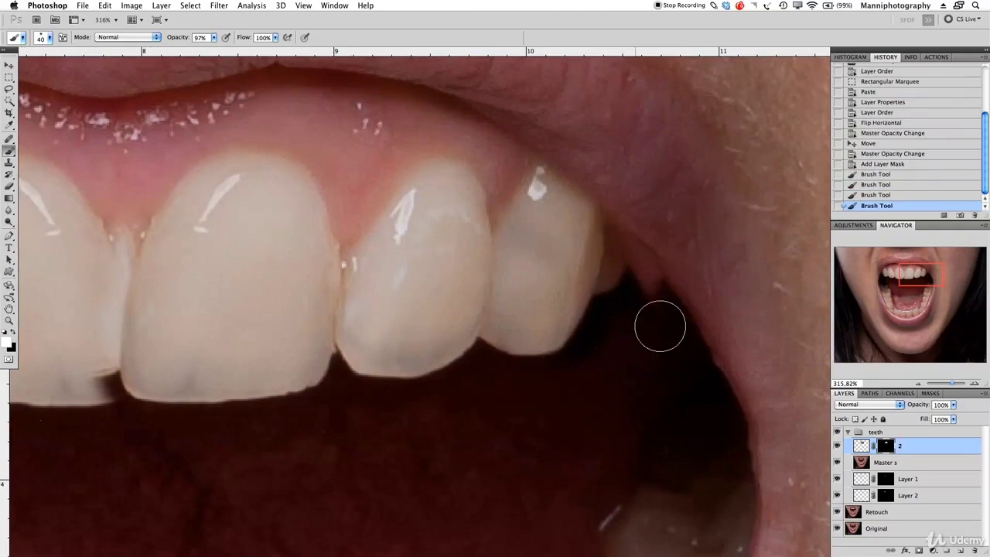
{"action": "left_click_drag", "start_coordinate": [654, 312], "coordinate": [622, 305]}
{"action": "mouse_move", "coordinate": [685, 391]}
{"action": "left_mouse_down"}
{"action": "mouse_move", "coordinate": [564, 372]}
{"action": "mouse_move", "coordinate": [564, 350]}
{"action": "left_mouse_up"}
Paint black on layer 2's mask with an 80 px brush along the right mouth corner to restore the original lip edge.
{"action": "key", "text": "x"}
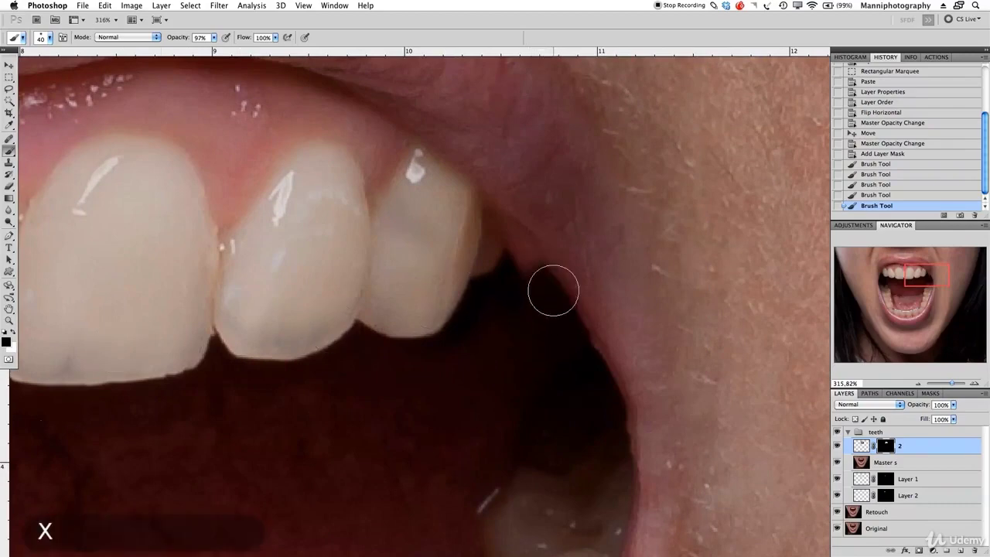
{"action": "left_click", "coordinate": [547, 277]}
{"action": "key", "text": "bracketright"}
{"action": "key", "text": "bracketright"}
{"action": "key", "text": "bracketright"}
{"action": "key", "text": "bracketright"}
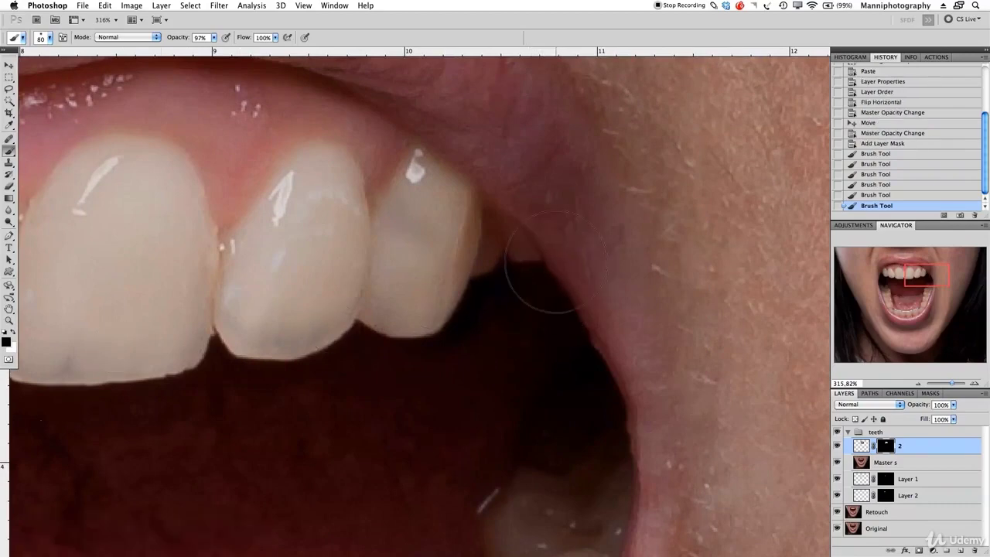
{"action": "mouse_move", "coordinate": [561, 255]}
{"action": "left_mouse_down"}
{"action": "mouse_move", "coordinate": [526, 254]}
{"action": "mouse_move", "coordinate": [533, 261]}
{"action": "left_mouse_up"}
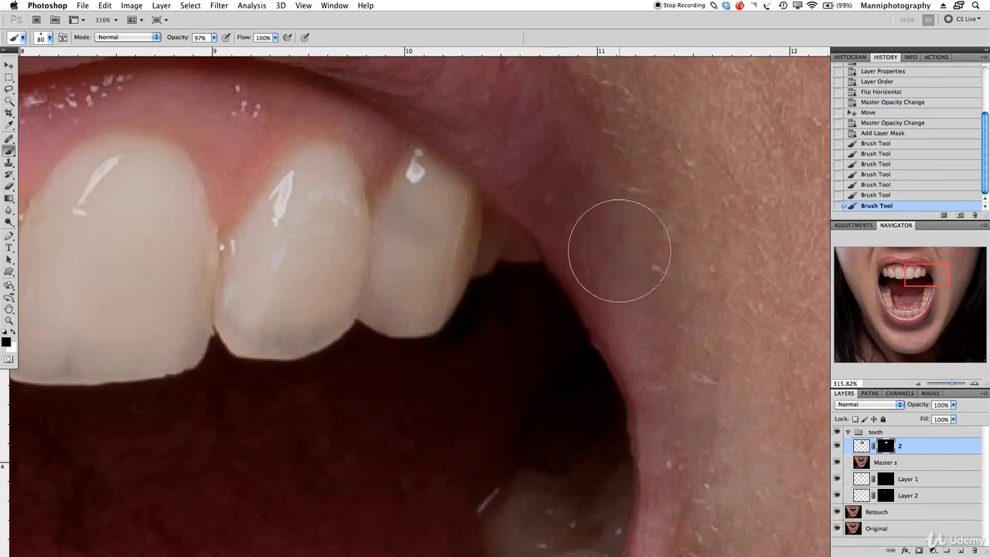
{"action": "left_click", "coordinate": [587, 285]}
Paint black on layer 2's mask with 40 px and 25 px brushes to restore the left front tooth's inner edge and lower corner.
{"action": "mouse_move", "coordinate": [316, 329]}
{"action": "left_mouse_down"}
{"action": "mouse_move", "coordinate": [566, 369]}
{"action": "mouse_move", "coordinate": [546, 330]}
{"action": "mouse_move", "coordinate": [473, 310]}
{"action": "left_mouse_up"}
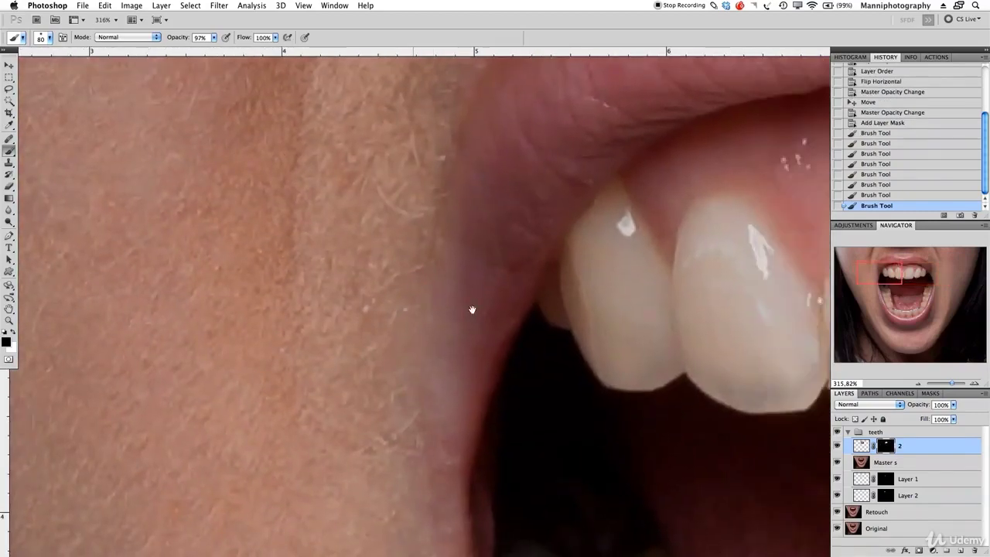
{"action": "left_click_drag", "start_coordinate": [768, 301], "coordinate": [314, 368]}
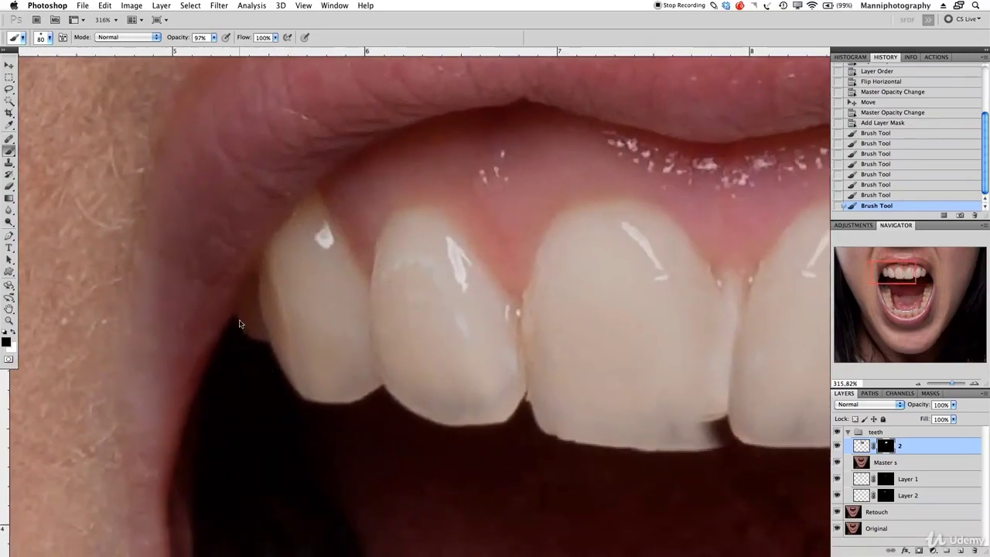
{"action": "left_click_drag", "start_coordinate": [773, 350], "coordinate": [475, 318]}
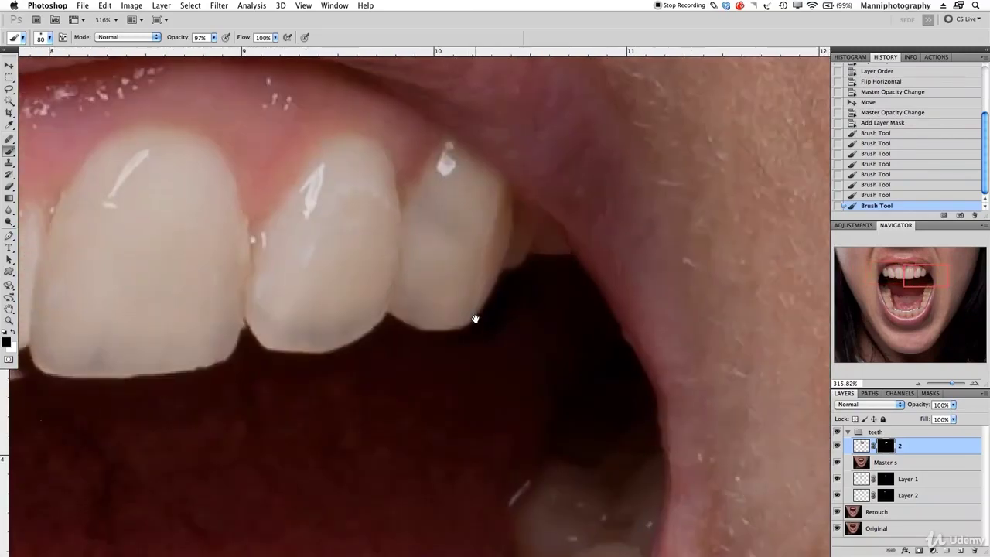
{"action": "scroll", "coordinate": [482, 296], "scroll_direction": "left", "scroll_amount": 5}
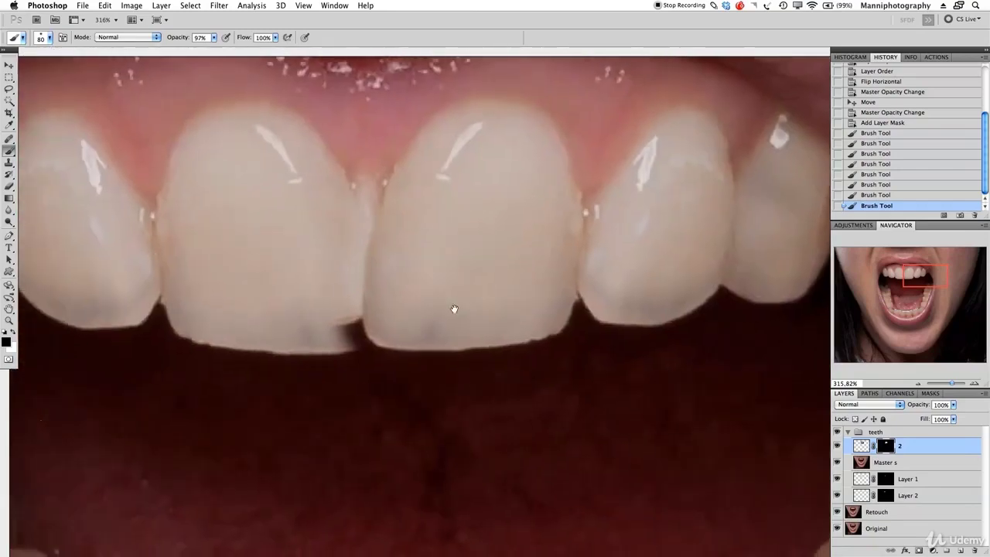
{"action": "key", "text": "bracketleft"}
{"action": "key", "text": "bracketleft"}
{"action": "key", "text": "bracketleft"}
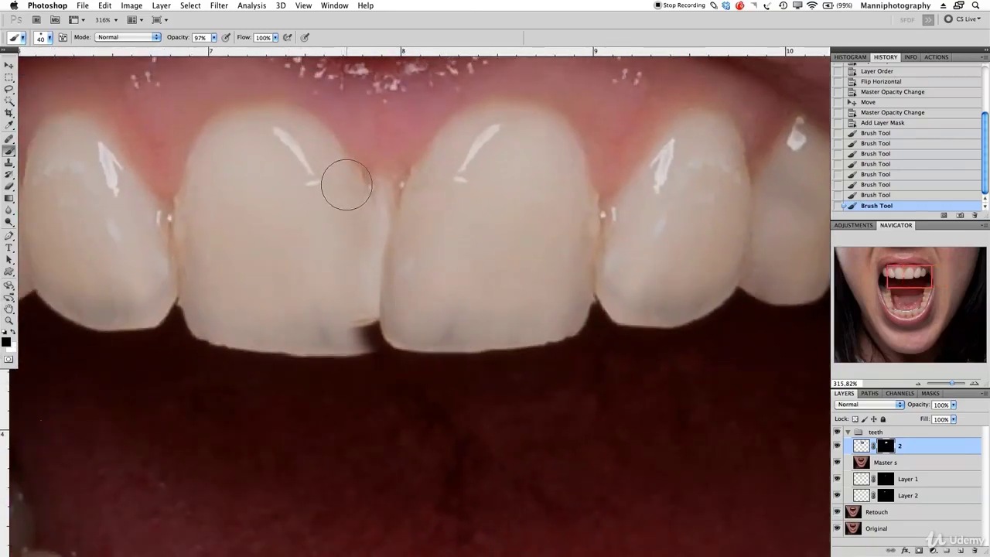
{"action": "left_click_drag", "start_coordinate": [349, 228], "coordinate": [354, 205]}
{"action": "key", "text": "bracketleft"}
{"action": "key", "text": "bracketleft"}
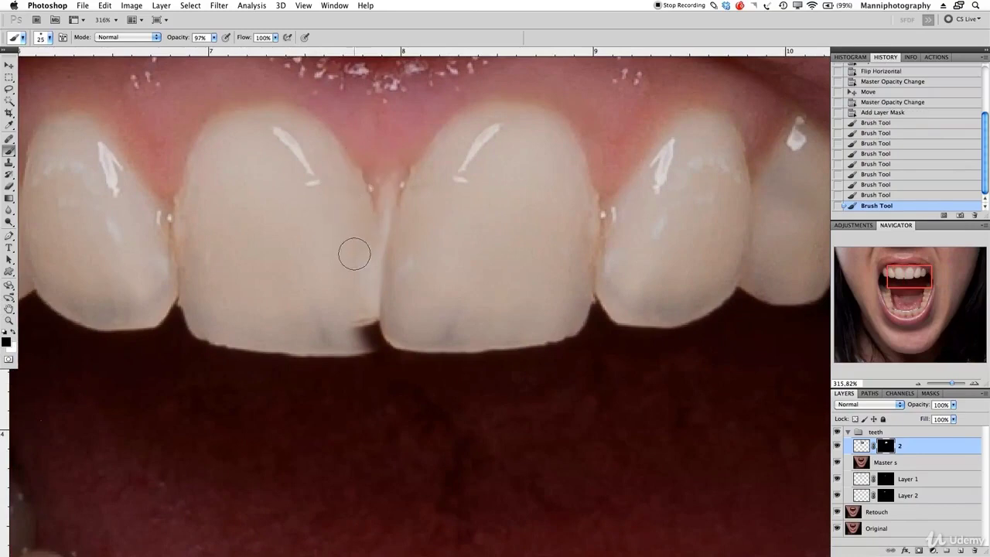
{"action": "left_click_drag", "start_coordinate": [354, 250], "coordinate": [382, 184]}
{"action": "mouse_move", "coordinate": [362, 281]}
{"action": "left_mouse_down"}
{"action": "mouse_move", "coordinate": [356, 337]}
{"action": "mouse_move", "coordinate": [363, 319]}
{"action": "mouse_move", "coordinate": [426, 335]}
{"action": "mouse_move", "coordinate": [416, 238]}
{"action": "mouse_move", "coordinate": [406, 398]}
{"action": "mouse_move", "coordinate": [387, 396]}
{"action": "left_mouse_up"}
Refine the seam between the two front teeth by painting black on layer 2's mask with 9 px and 20 px brushes.
{"action": "key", "text": "bracketleft"}
{"action": "key", "text": "bracketleft"}
{"action": "key", "text": "bracketleft"}
{"action": "key", "text": "bracketleft"}
{"action": "key", "text": "bracketleft"}
{"action": "key", "text": "bracketleft"}
{"action": "key", "text": "bracketleft"}
{"action": "key", "text": "bracketleft"}
{"action": "key", "text": "bracketleft"}
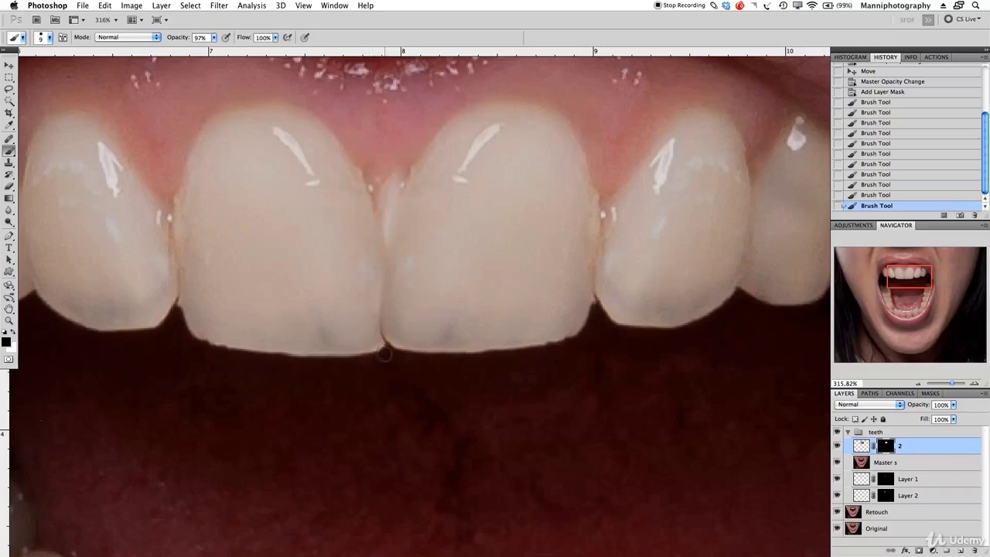
{"action": "left_click", "coordinate": [381, 199]}
{"action": "key", "text": "bracketright"}
{"action": "key", "text": "bracketright"}
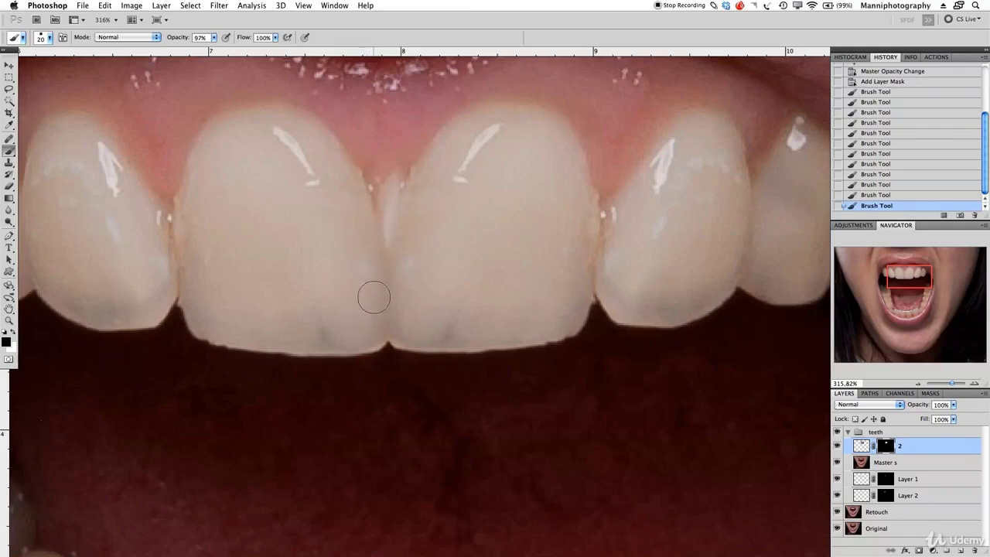
{"action": "left_click", "coordinate": [341, 172]}
Compare the whole mouth with the teeth group hidden and shown.
{"action": "left_click_drag", "start_coordinate": [950, 384], "coordinate": [945, 384]}
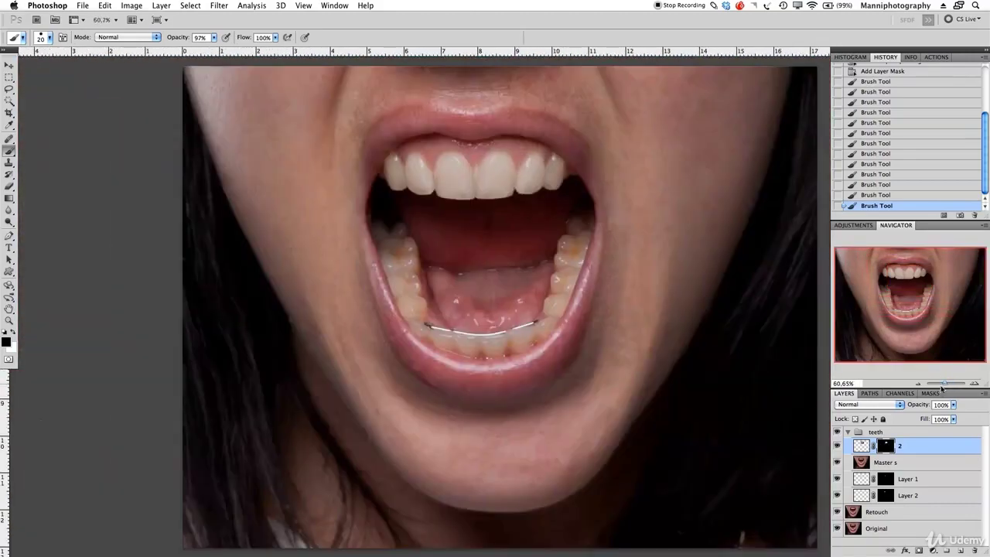
{"action": "left_click_drag", "start_coordinate": [564, 260], "coordinate": [537, 292]}
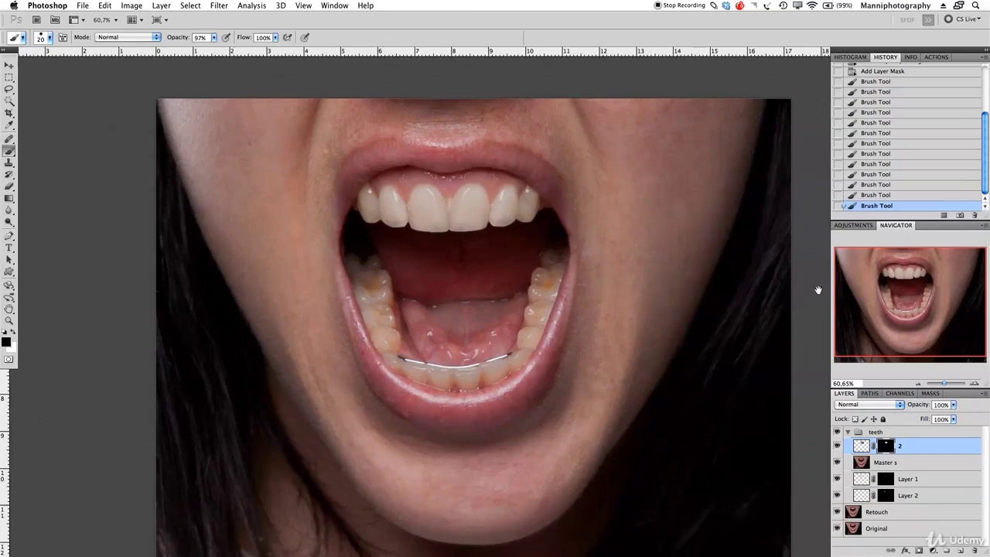
{"action": "left_click", "coordinate": [837, 432]}
{"action": "left_click", "coordinate": [837, 445]}
{"action": "left_click", "coordinate": [837, 446]}
{"action": "left_click", "coordinate": [837, 442]}
{"action": "left_click", "coordinate": [836, 443]}
{"action": "left_click", "coordinate": [835, 441]}
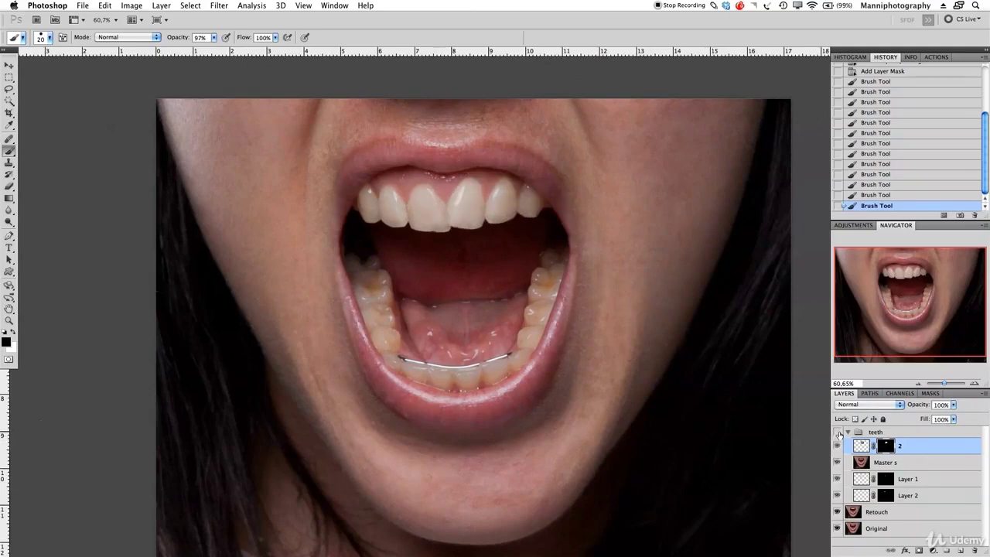
{"action": "left_click", "coordinate": [838, 433]}
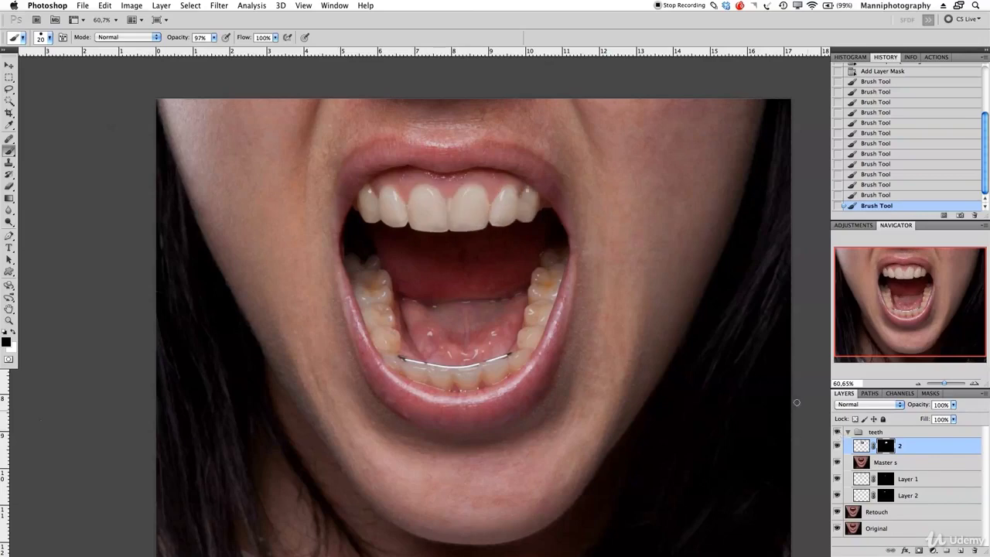
{"action": "left_click", "coordinate": [837, 434]}
{"action": "left_click", "coordinate": [838, 433]}
{"action": "left_click", "coordinate": [838, 434]}
{"action": "left_click", "coordinate": [838, 434]}
Paint white on layer 2's mask at 50% brush opacity around the centre of the upper lip and gum.
{"action": "double_click", "coordinate": [886, 447]}
{"action": "key", "text": "x"}
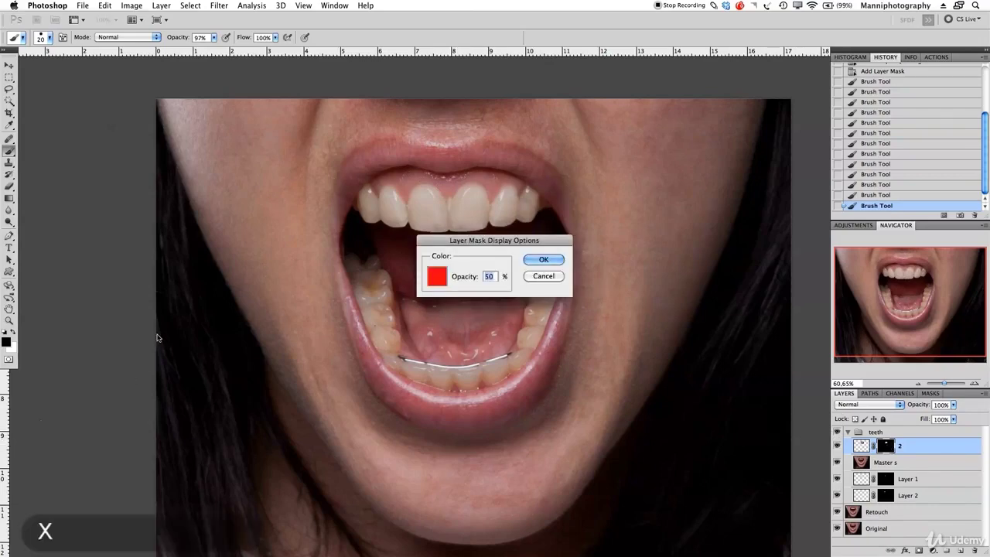
{"action": "key", "text": "Return"}
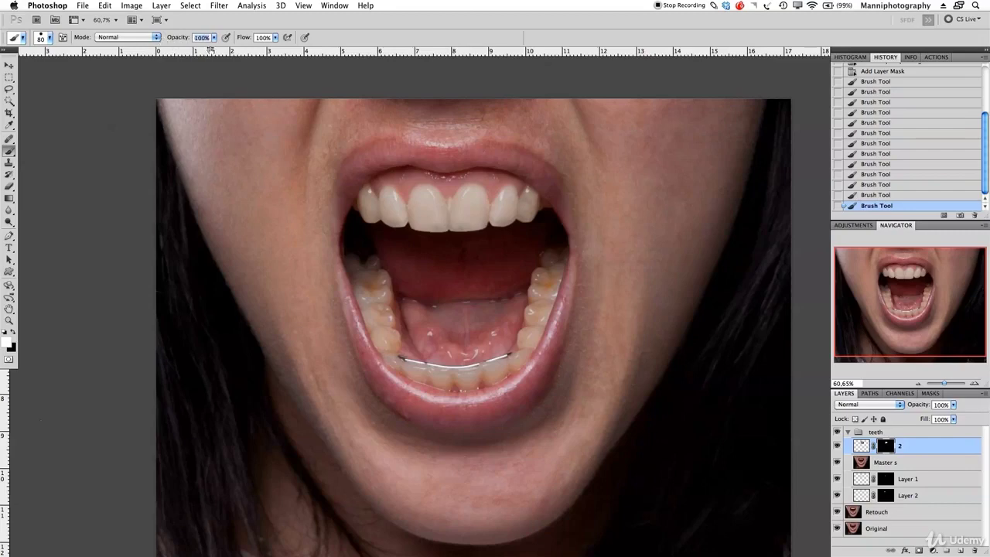
{"action": "key", "text": "5"}
{"action": "mouse_move", "coordinate": [454, 198]}
{"action": "left_mouse_down"}
{"action": "mouse_move", "coordinate": [478, 199]}
{"action": "mouse_move", "coordinate": [463, 92]}
{"action": "mouse_move", "coordinate": [470, 65]}
{"action": "left_mouse_up"}
{"action": "mouse_move", "coordinate": [469, 324]}
{"action": "left_mouse_down"}
{"action": "mouse_move", "coordinate": [470, 225]}
{"action": "mouse_move", "coordinate": [482, 230]}
{"action": "left_mouse_up"}
{"action": "left_click", "coordinate": [470, 163]}
{"action": "key", "text": "bracketleft"}
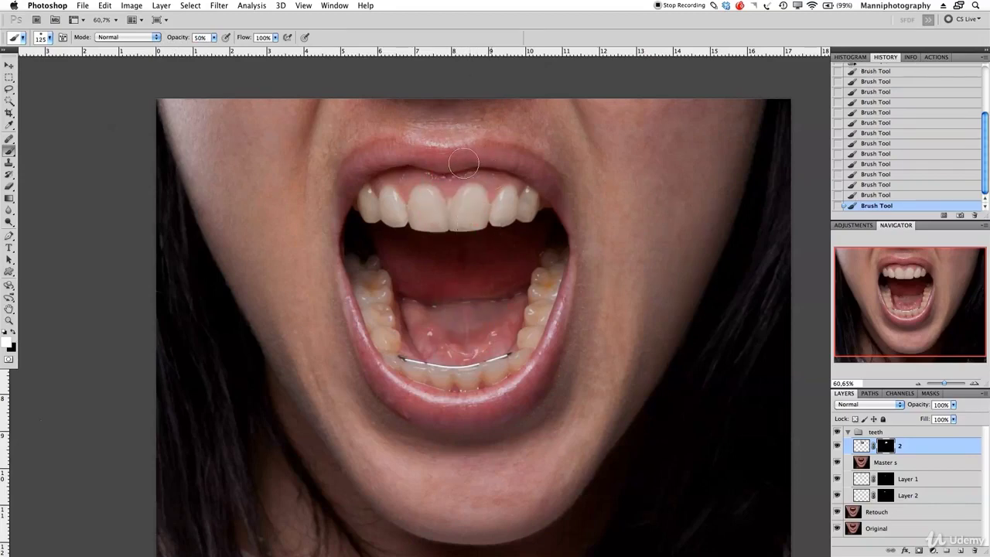
{"action": "key", "text": "bracketleft"}
{"action": "key", "text": "bracketleft"}
{"action": "key", "text": "bracketleft"}
Compare the upper teeth up close with layer 2 hidden and shown.
{"action": "left_click_drag", "start_coordinate": [944, 383], "coordinate": [946, 384]}
{"action": "left_click_drag", "start_coordinate": [579, 214], "coordinate": [565, 329]}
{"action": "left_click", "coordinate": [837, 446]}
{"action": "left_click", "coordinate": [837, 446]}
{"action": "left_click", "coordinate": [837, 446]}
{"action": "left_click", "coordinate": [837, 446]}
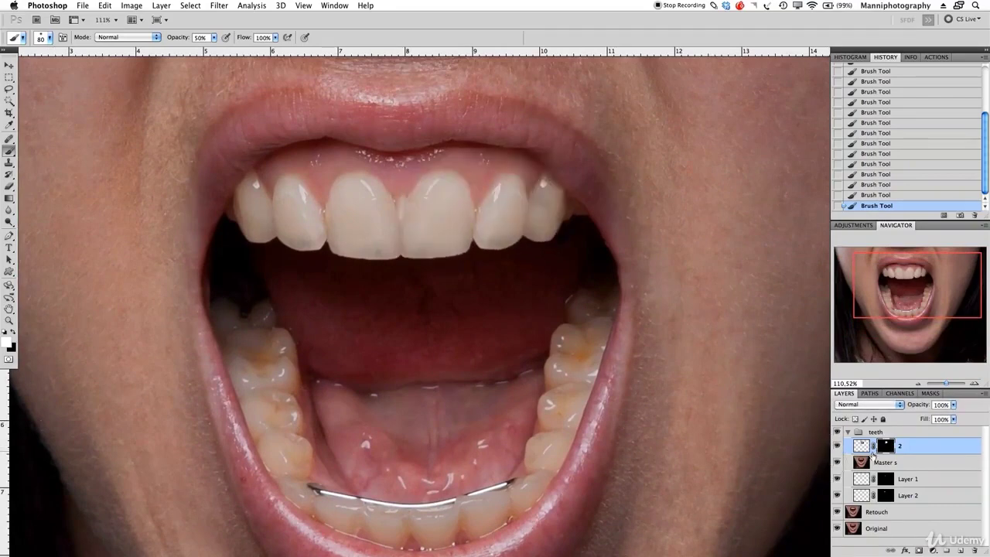
On the Master s layer, clone gum into the gap between the front teeth with a 35 px Clone Stamp, with layer 2 hidden, then show layer 2.
{"action": "left_click", "coordinate": [888, 464]}
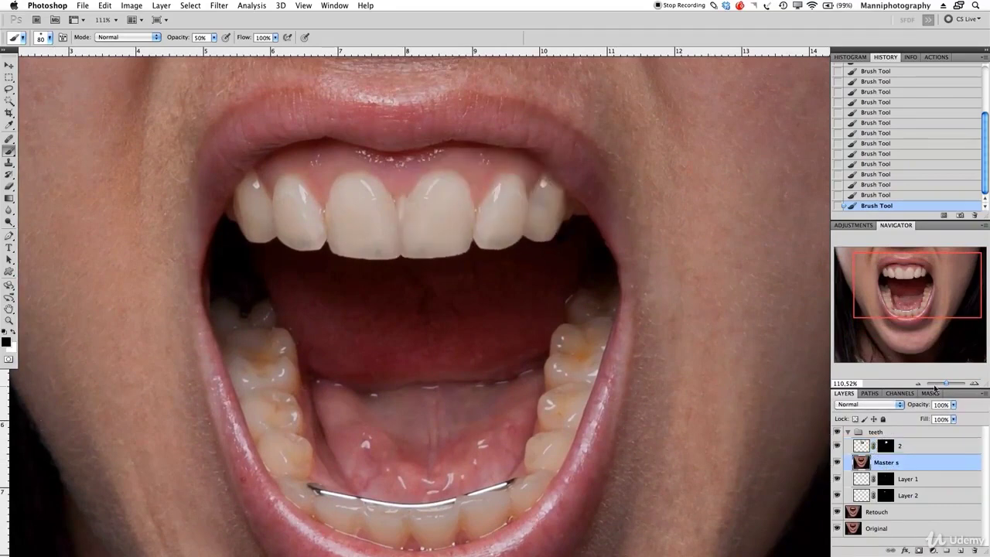
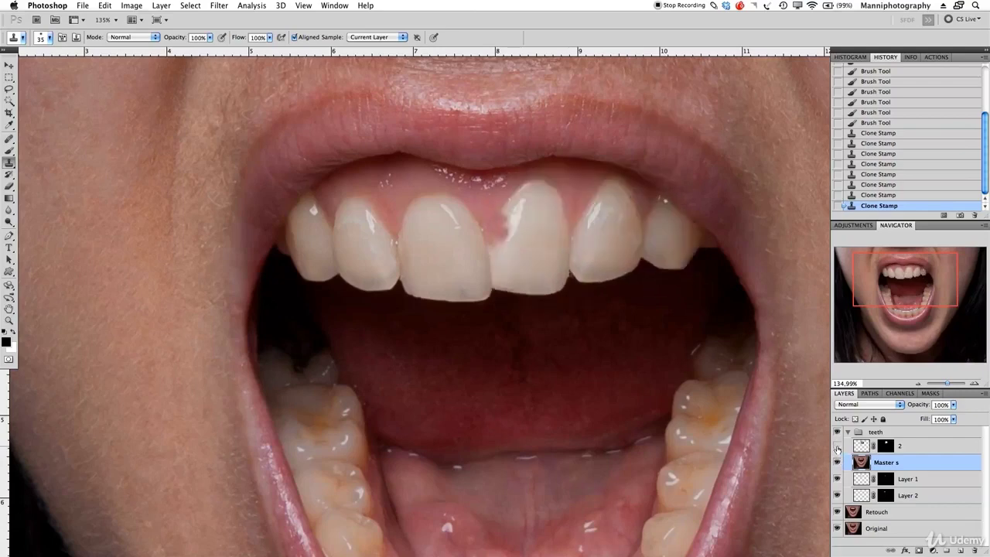
{"action": "left_click", "coordinate": [836, 447]}
{"action": "left_click", "coordinate": [837, 447]}
{"action": "mouse_move", "coordinate": [489, 224]}
{"action": "left_mouse_down"}
{"action": "mouse_move", "coordinate": [493, 246]}
{"action": "mouse_move", "coordinate": [499, 232]}
{"action": "left_mouse_up"}
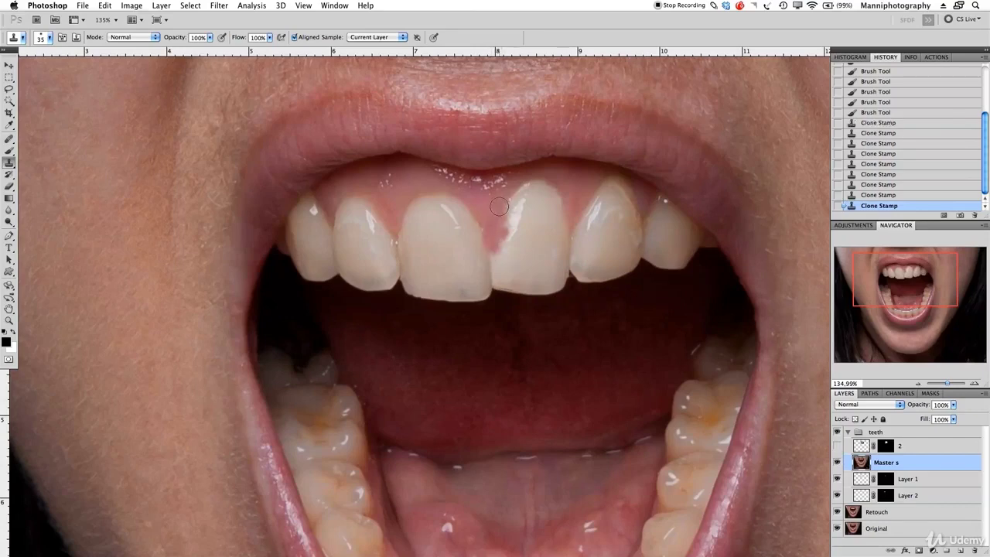
{"action": "left_click", "coordinate": [489, 225]}
{"action": "left_click", "coordinate": [495, 217]}
{"action": "left_click", "coordinate": [507, 216]}
{"action": "left_click", "coordinate": [493, 214]}
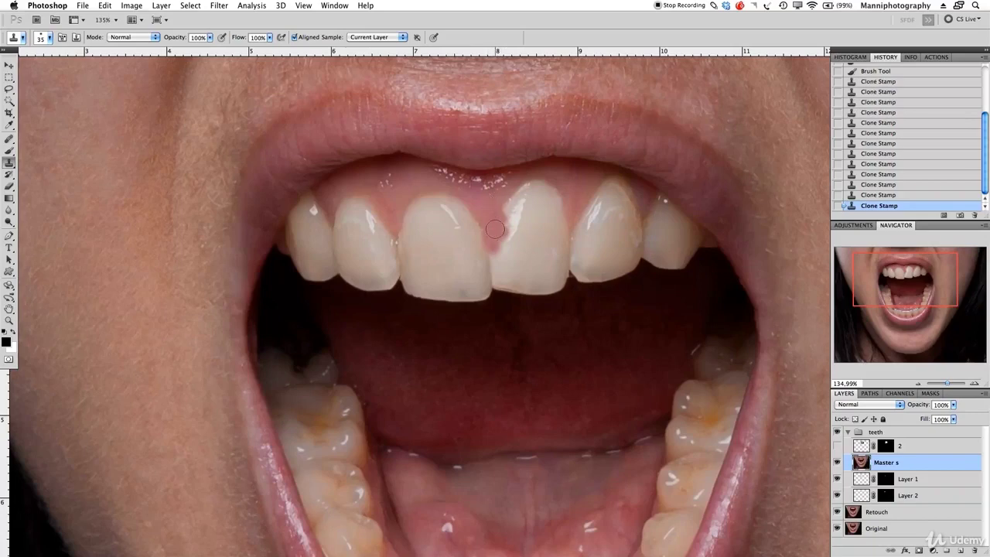
{"action": "left_click", "coordinate": [495, 228]}
{"action": "left_click", "coordinate": [837, 446]}
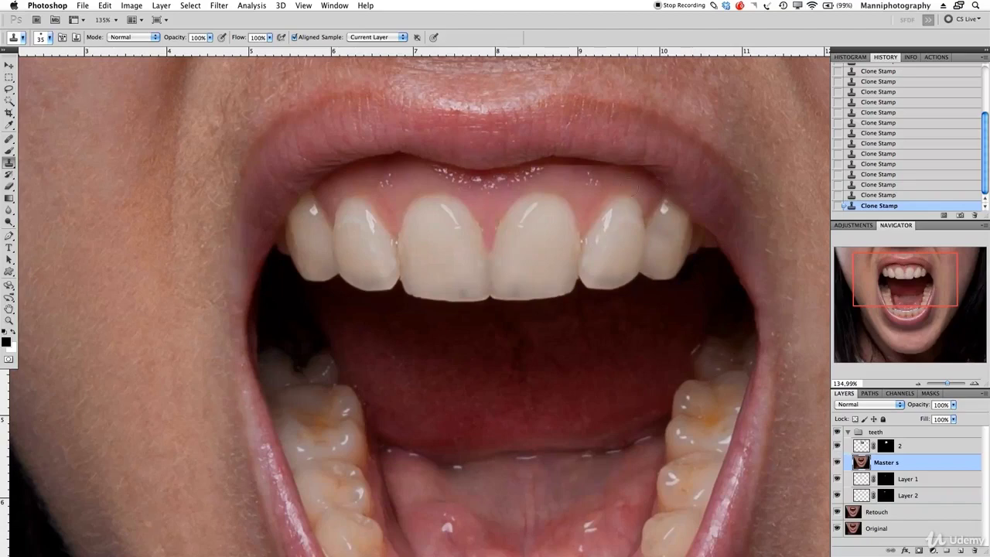
Paint white on layer 2's mask with a brush at 50% opacity along the upper lip's lower edge above the right front teeth.
{"action": "left_click_drag", "start_coordinate": [941, 389], "coordinate": [950, 383]}
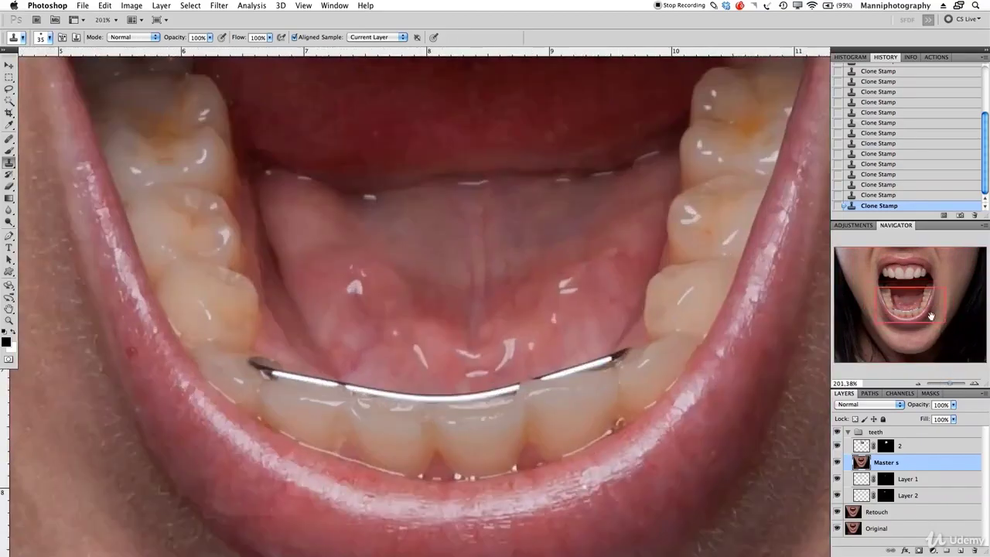
{"action": "left_click_drag", "start_coordinate": [931, 314], "coordinate": [936, 272]}
{"action": "left_click_drag", "start_coordinate": [684, 441], "coordinate": [534, 386]}
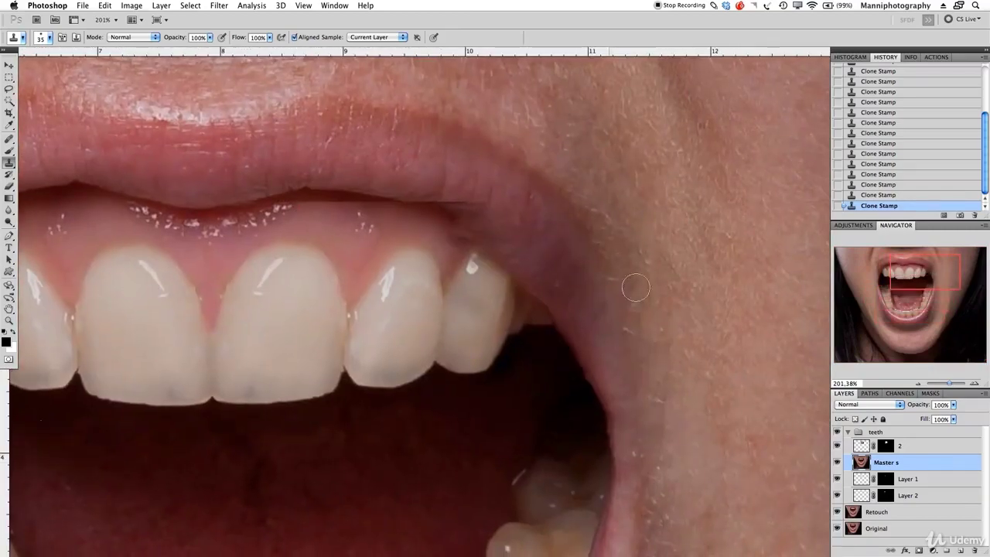
{"action": "left_click", "coordinate": [886, 447]}
{"action": "key", "text": "b"}
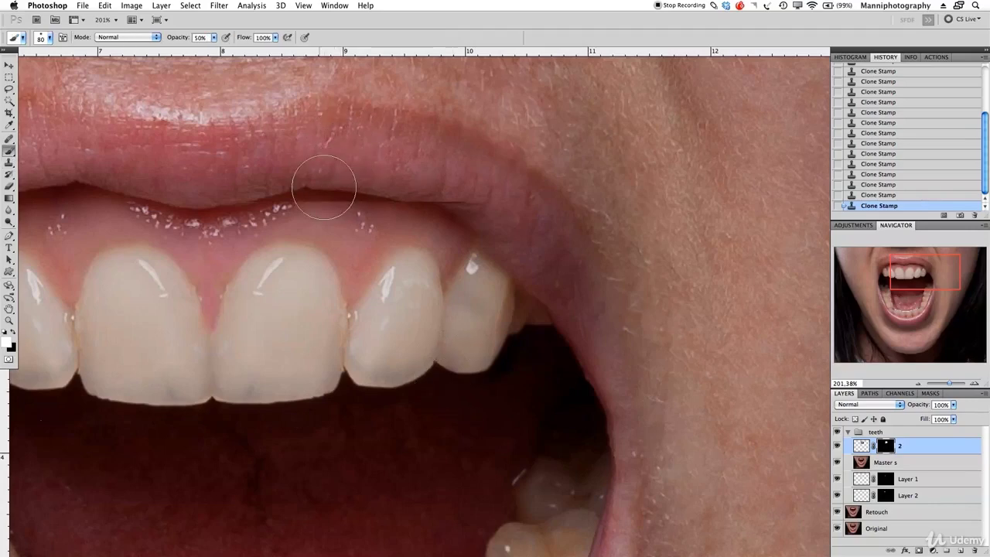
{"action": "mouse_move", "coordinate": [316, 183]}
{"action": "left_mouse_down"}
{"action": "mouse_move", "coordinate": [386, 189]}
{"action": "mouse_move", "coordinate": [399, 164]}
{"action": "left_mouse_up"}
Paint black on layer 2's mask with a 90 px brush at 50% opacity to blend the lip edge above the right front tooth.
{"action": "key", "text": "x"}
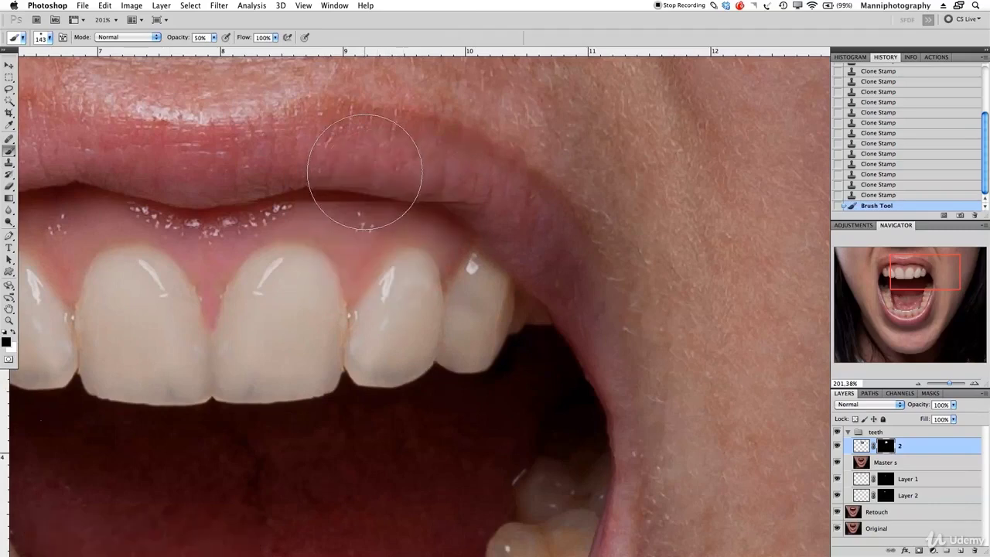
{"action": "key", "text": "bracketleft"}
{"action": "key", "text": "bracketleft"}
{"action": "key", "text": "bracketleft"}
{"action": "left_click", "coordinate": [298, 178]}
{"action": "left_click", "coordinate": [314, 187]}
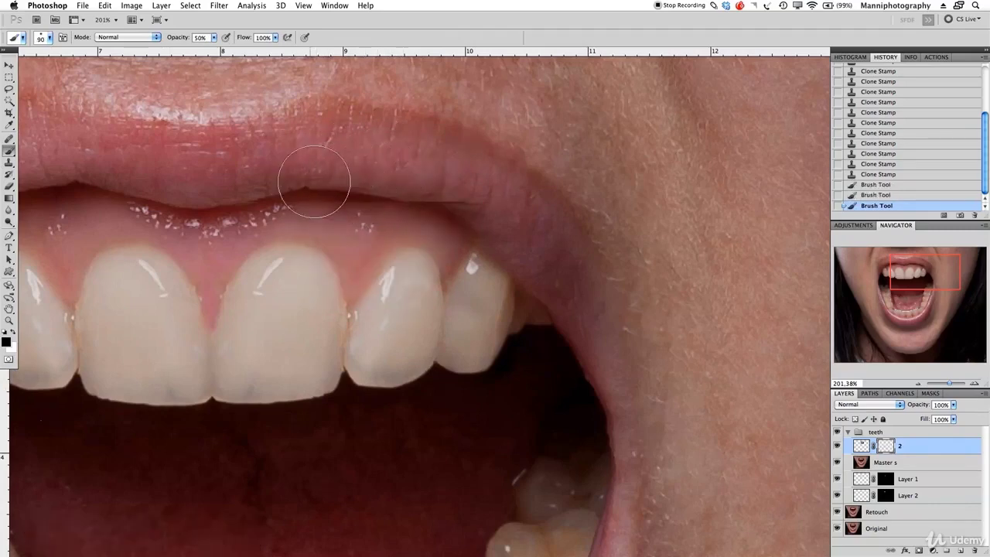
{"action": "left_click", "coordinate": [330, 178]}
{"action": "left_click", "coordinate": [337, 171]}
{"action": "left_click", "coordinate": [328, 181]}
{"action": "left_click", "coordinate": [324, 185]}
Blend the remaining lip seam above the right side teeth by painting black on layer 2's mask with 50 px and 45 px brushes at 50% opacity.
{"action": "key", "text": "bracketleft"}
{"action": "key", "text": "bracketleft"}
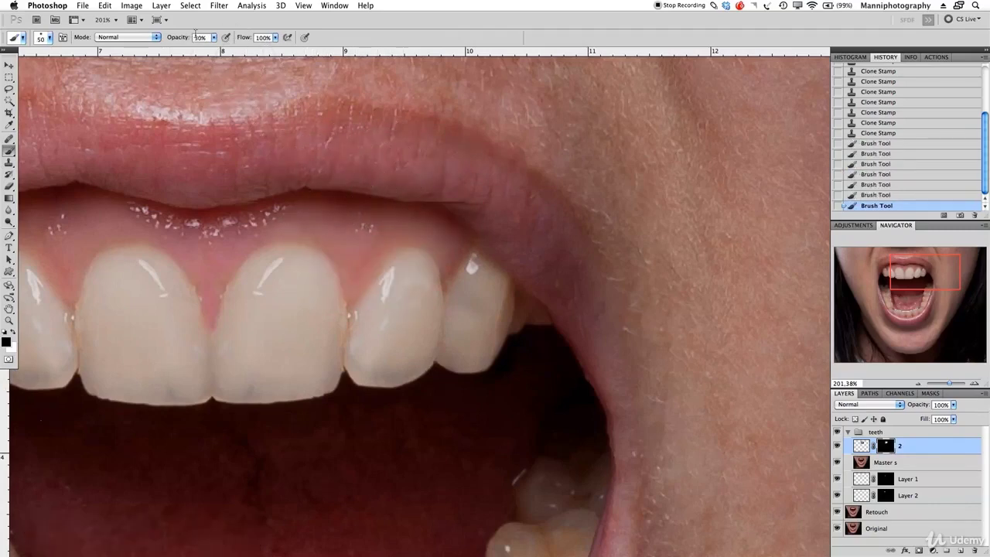
{"action": "key", "text": "5"}
{"action": "mouse_move", "coordinate": [309, 201]}
{"action": "left_mouse_down"}
{"action": "mouse_move", "coordinate": [475, 208]}
{"action": "mouse_move", "coordinate": [440, 194]}
{"action": "mouse_move", "coordinate": [476, 205]}
{"action": "mouse_move", "coordinate": [397, 187]}
{"action": "left_mouse_up"}
{"action": "key", "text": "bracketleft"}
{"action": "key", "text": "bracketleft"}
{"action": "key", "text": "bracketleft"}
{"action": "left_click_drag", "start_coordinate": [512, 217], "coordinate": [456, 208]}
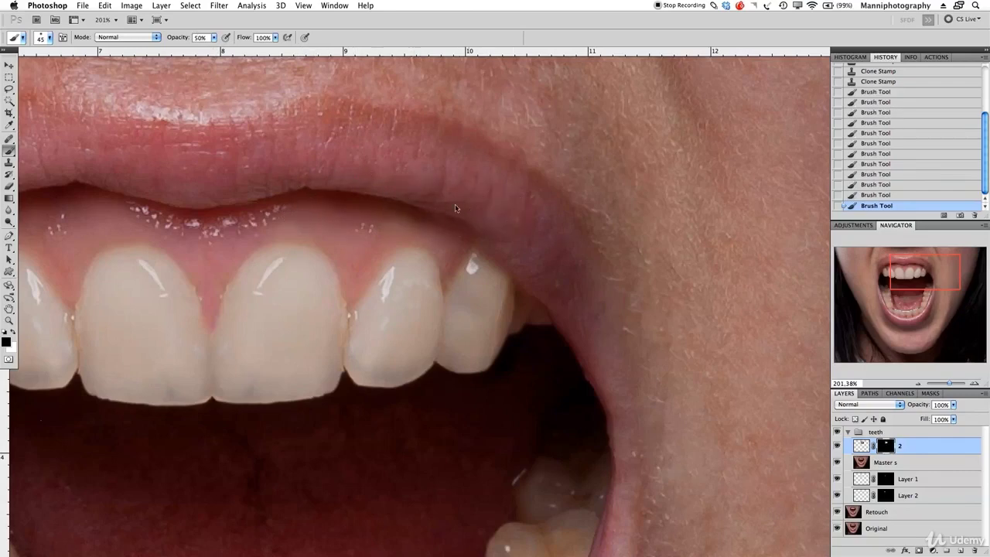
{"action": "left_click", "coordinate": [502, 226]}
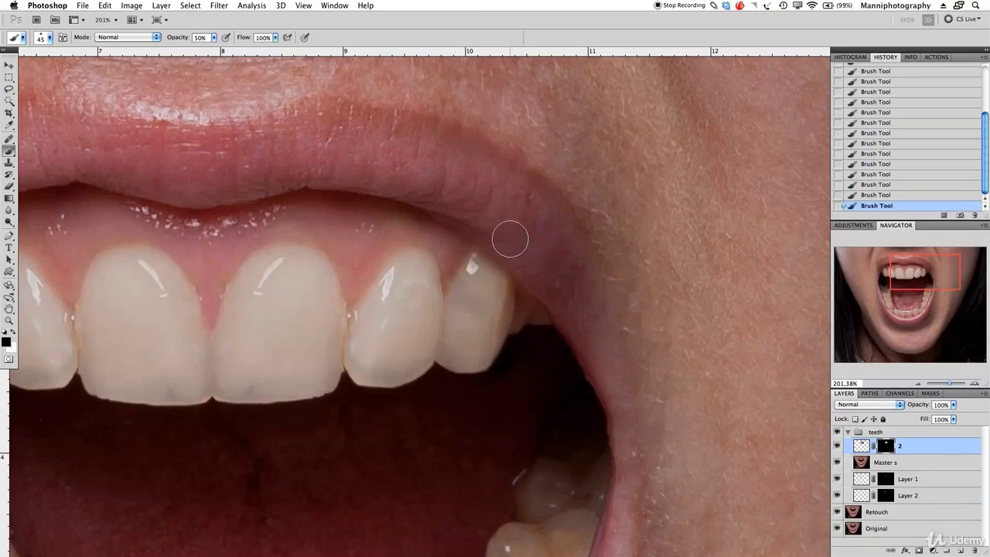
{"action": "key", "text": "bracketleft"}
{"action": "key", "text": "bracketleft"}
{"action": "key", "text": "bracketright"}
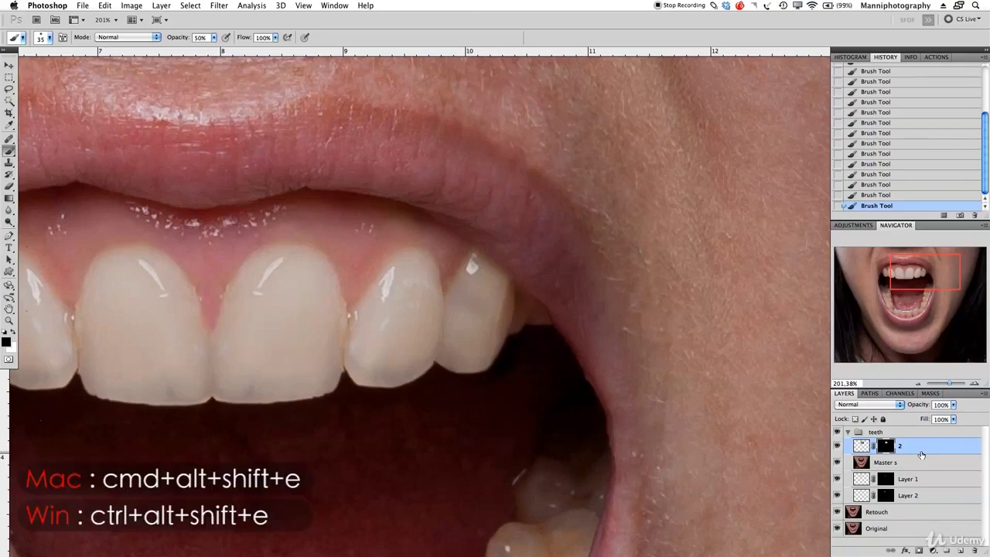
Stamp all visible layers into a new layer above layer 2 in the teeth group.
{"action": "key", "text": "super+alt+shift+e"}
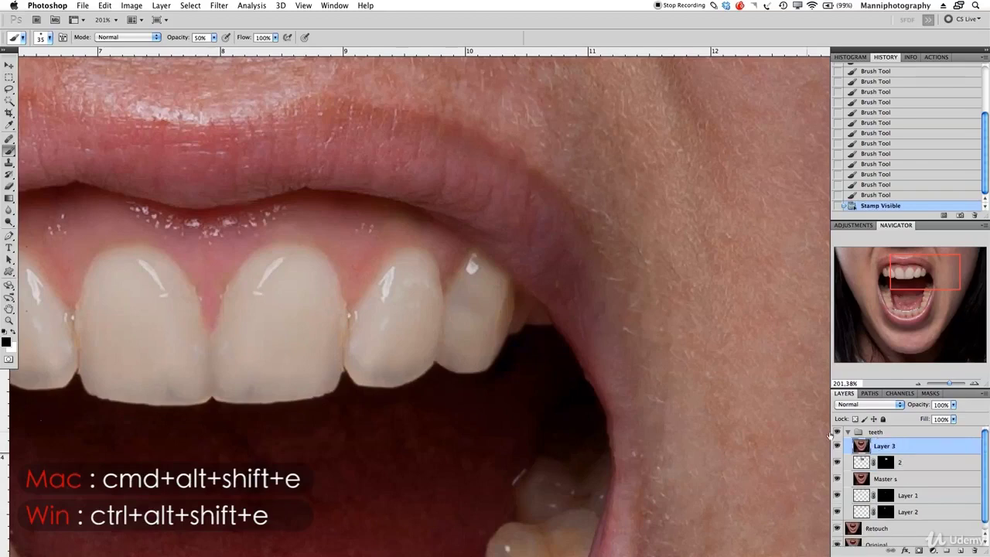
Rename the stamped layer at the top of the teeth group as "master s 3".
{"action": "double_click", "coordinate": [884, 446]}
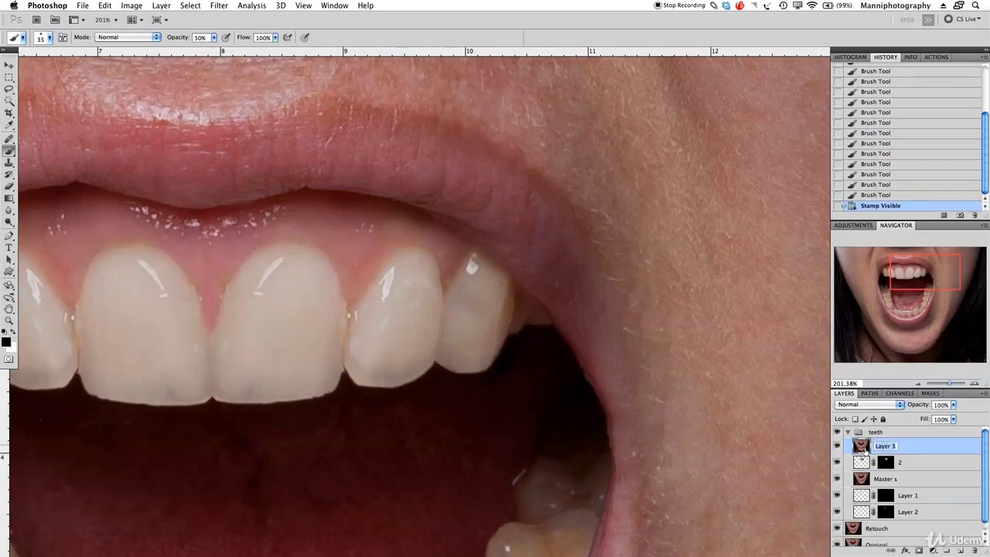
{"action": "type", "text": "mast"}
{"action": "key", "text": "Return"}
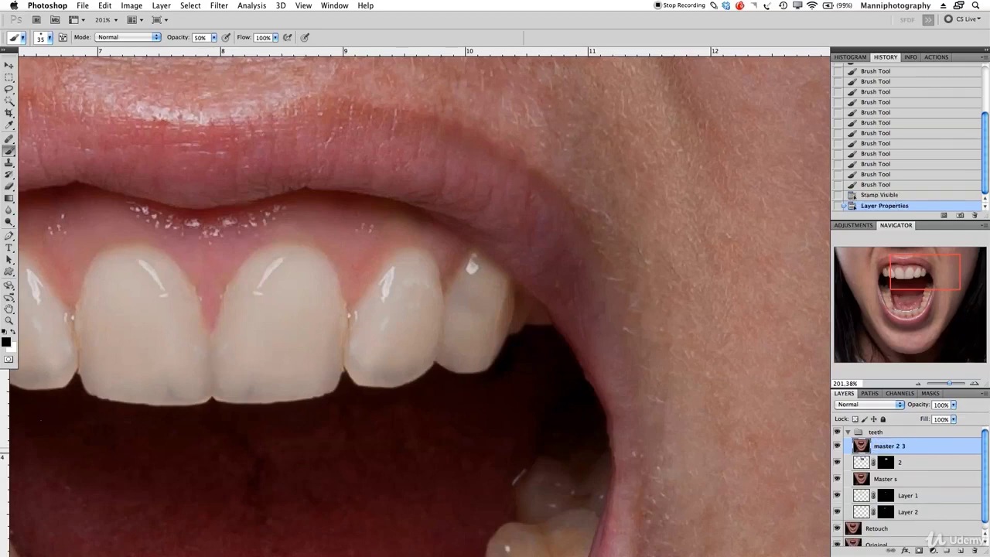
{"action": "double_click", "coordinate": [900, 447]}
{"action": "left_click", "coordinate": [879, 445]}
{"action": "key", "text": "Return"}
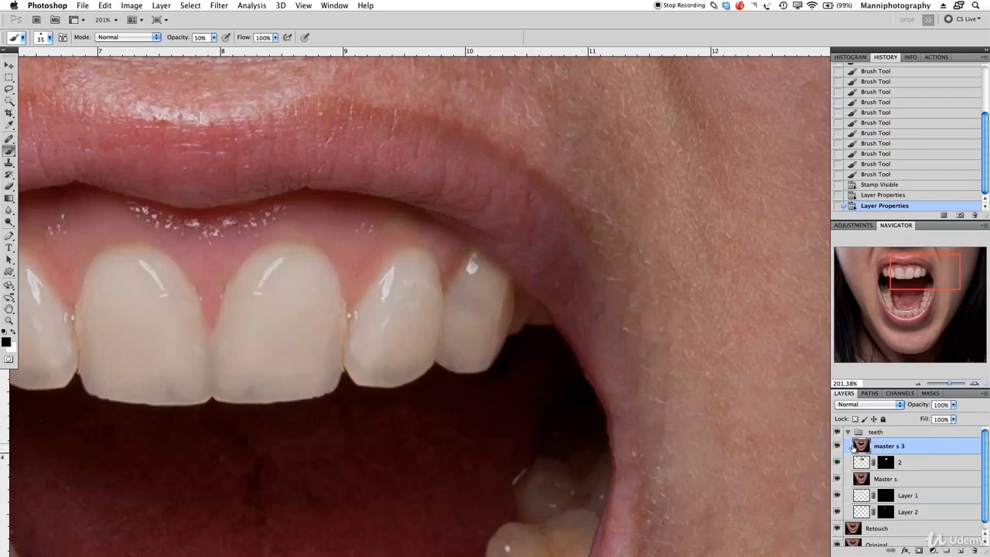
Clone dark mouth interior over the lower edge of the rearmost upper right tooth with a 9 px Clone Stamp at 100% opacity.
{"action": "left_click_drag", "start_coordinate": [950, 385], "coordinate": [953, 384]}
{"action": "scroll", "coordinate": [642, 413], "scroll_direction": "down", "scroll_amount": 10}
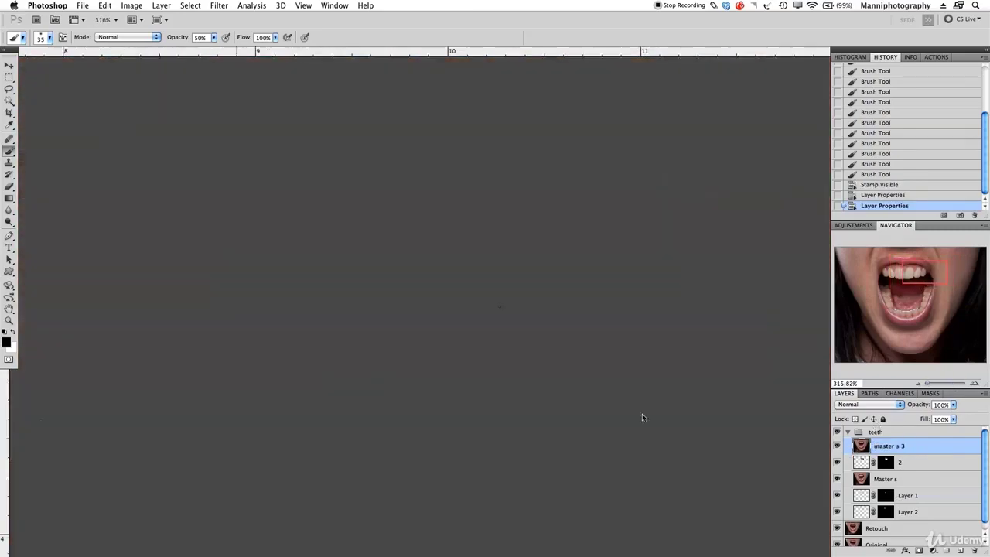
{"action": "left_click_drag", "start_coordinate": [903, 300], "coordinate": [931, 275]}
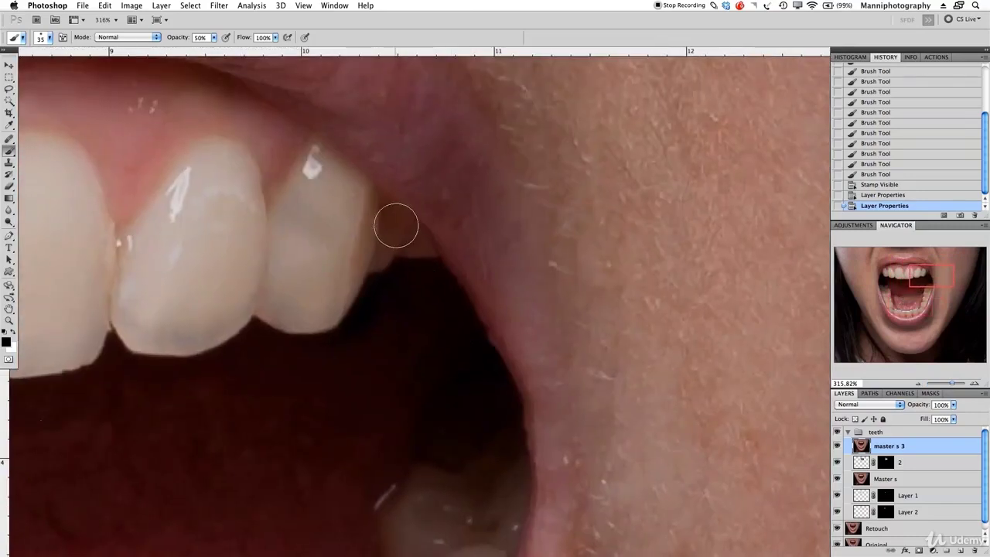
{"action": "key", "text": "s"}
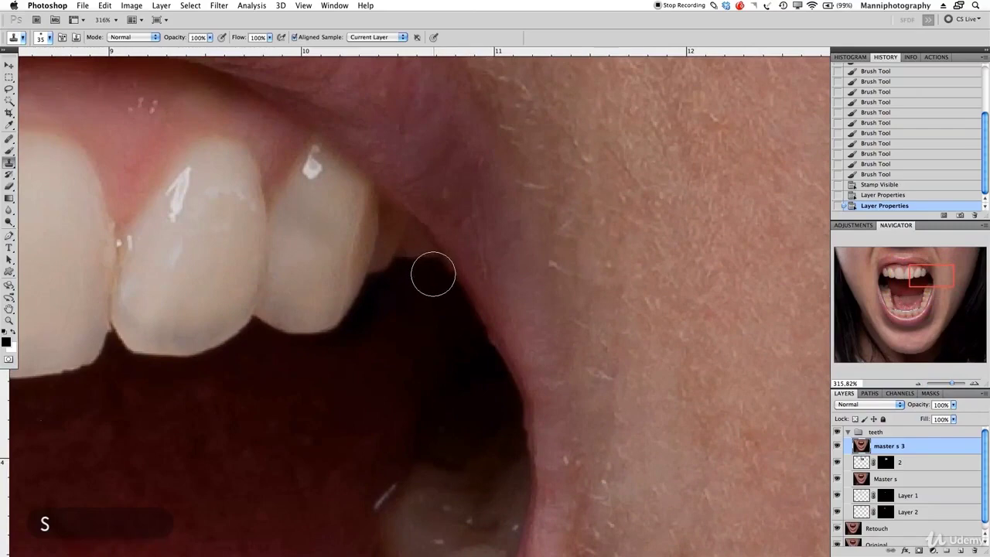
{"action": "key", "text": "["}
{"action": "key", "text": "["}
{"action": "key", "text": "["}
{"action": "key", "text": "["}
{"action": "key", "text": "["}
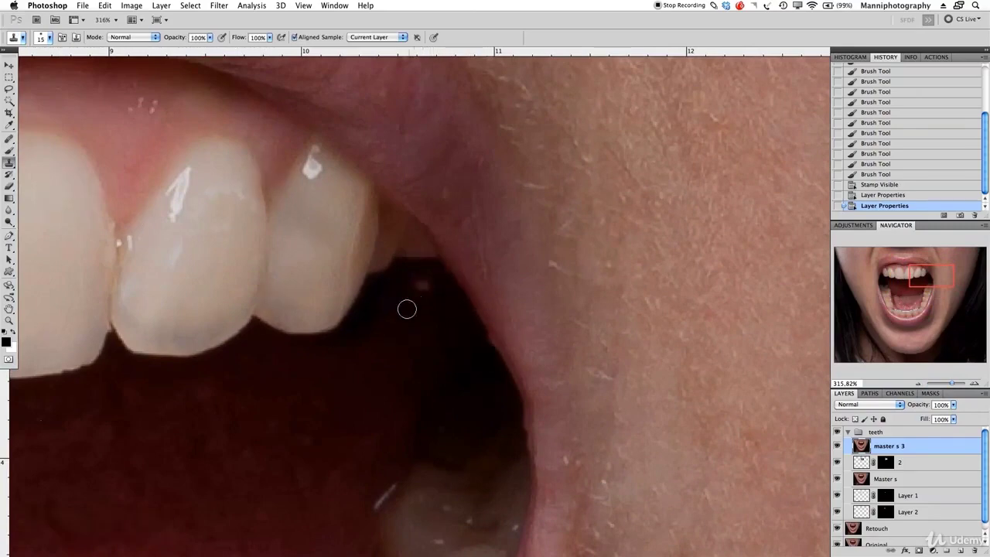
{"action": "mouse_move", "coordinate": [407, 307]}
{"action": "left_mouse_down"}
{"action": "mouse_move", "coordinate": [422, 312]}
{"action": "mouse_move", "coordinate": [419, 301]}
{"action": "left_mouse_up"}
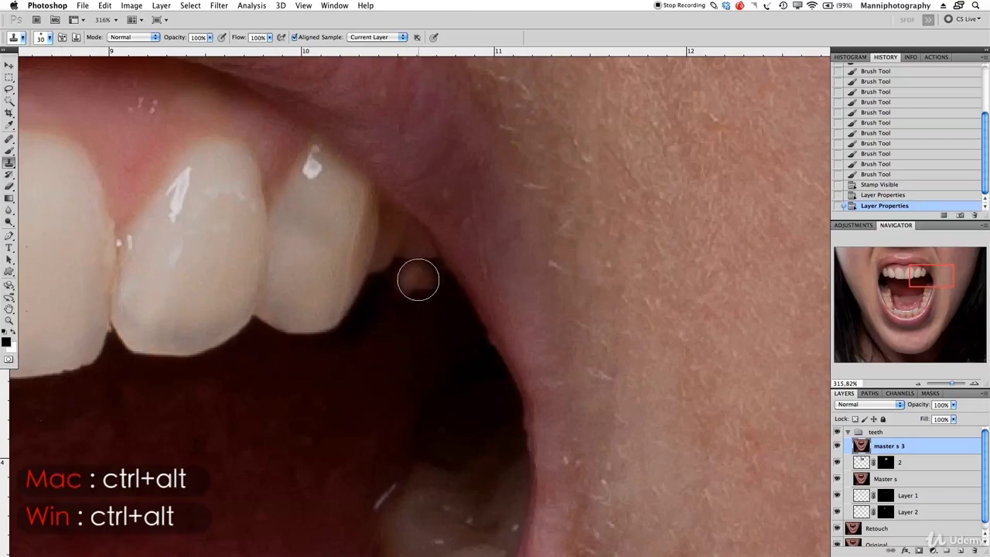
{"action": "key", "text": "["}
{"action": "key", "text": "["}
{"action": "key", "text": "["}
{"action": "key", "text": "["}
{"action": "key", "text": "["}
{"action": "key", "text": "["}
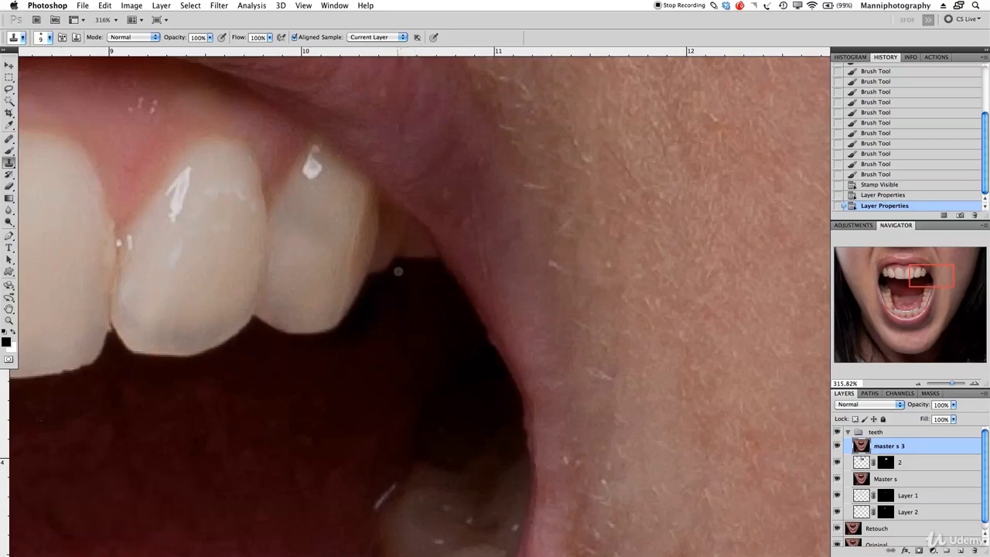
{"action": "mouse_move", "coordinate": [402, 262]}
{"action": "left_mouse_down"}
{"action": "mouse_move", "coordinate": [407, 250]}
{"action": "mouse_move", "coordinate": [428, 266]}
{"action": "mouse_move", "coordinate": [413, 232]}
{"action": "mouse_move", "coordinate": [405, 258]}
{"action": "mouse_move", "coordinate": [427, 252]}
{"action": "mouse_move", "coordinate": [439, 276]}
{"action": "left_mouse_up"}
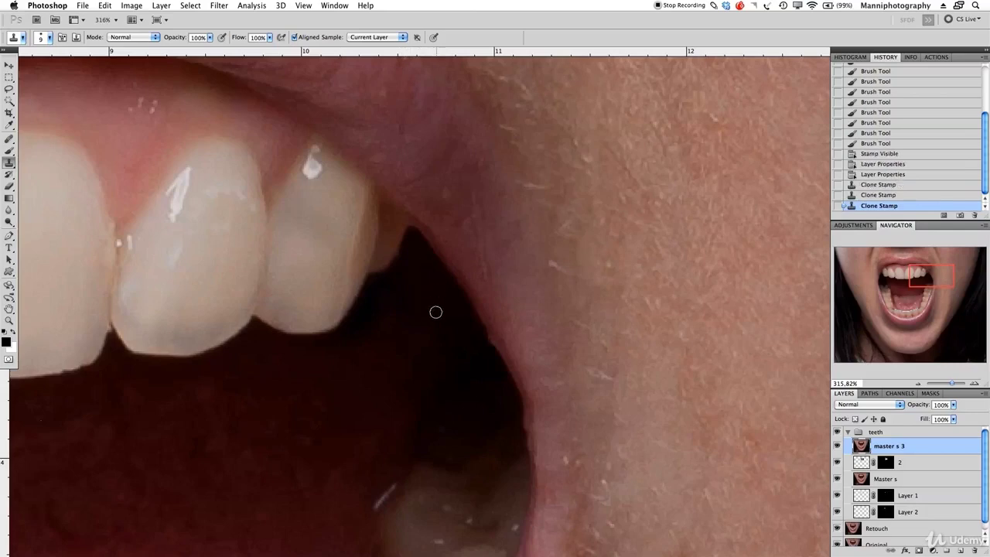
Resize the Clone Stamp brush and clean up the rearmost tooth's edge beside the lip with dark mouth interior at 100% opacity.
{"action": "mouse_move", "coordinate": [419, 317]}
{"action": "left_mouse_down", "text": "ctrl+alt"}
{"action": "mouse_move", "coordinate": [432, 318]}
{"action": "mouse_move", "coordinate": [435, 287]}
{"action": "left_mouse_up", "text": "ctrl+alt"}
{"action": "key", "text": "bracketleft"}
{"action": "key", "text": "bracketleft"}
{"action": "key", "text": "bracketleft"}
{"action": "key", "text": "bracketleft"}
{"action": "key", "text": "bracketleft"}
{"action": "key", "text": "bracketleft"}
{"action": "key", "text": "bracketleft"}
{"action": "key", "text": "bracketleft"}
{"action": "key", "text": "bracketleft"}
{"action": "left_click", "coordinate": [407, 241]}
{"action": "left_click", "coordinate": [403, 238]}
Soften the dark gap between the rearmost upper right tooth and the lip with a 15 px Clone Stamp at 54% opacity.
{"action": "left_click_drag", "start_coordinate": [176, 37], "coordinate": [157, 36]}
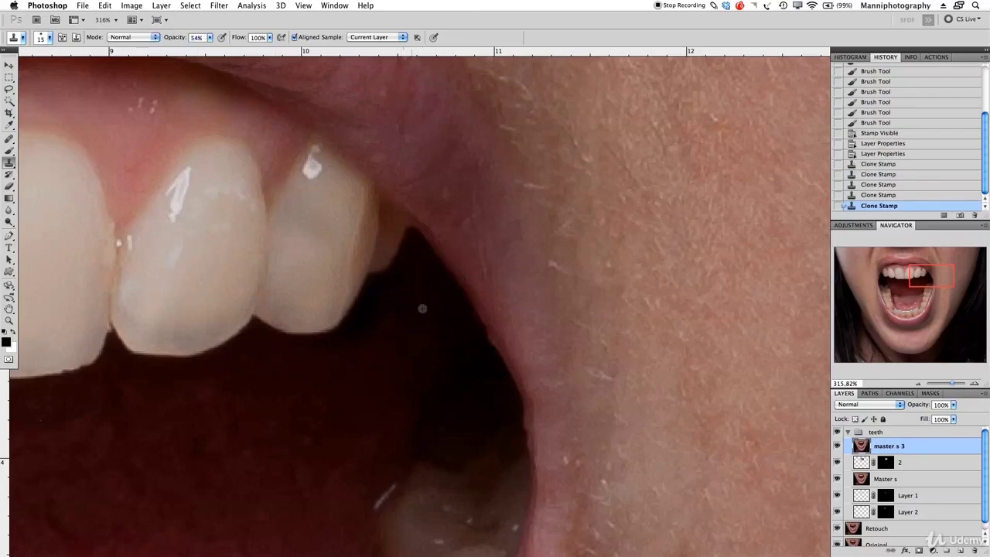
{"action": "left_click", "coordinate": [430, 299], "text": "alt"}
{"action": "mouse_move", "coordinate": [418, 249]}
{"action": "left_mouse_down"}
{"action": "mouse_move", "coordinate": [410, 230]}
{"action": "mouse_move", "coordinate": [420, 248]}
{"action": "left_mouse_up"}
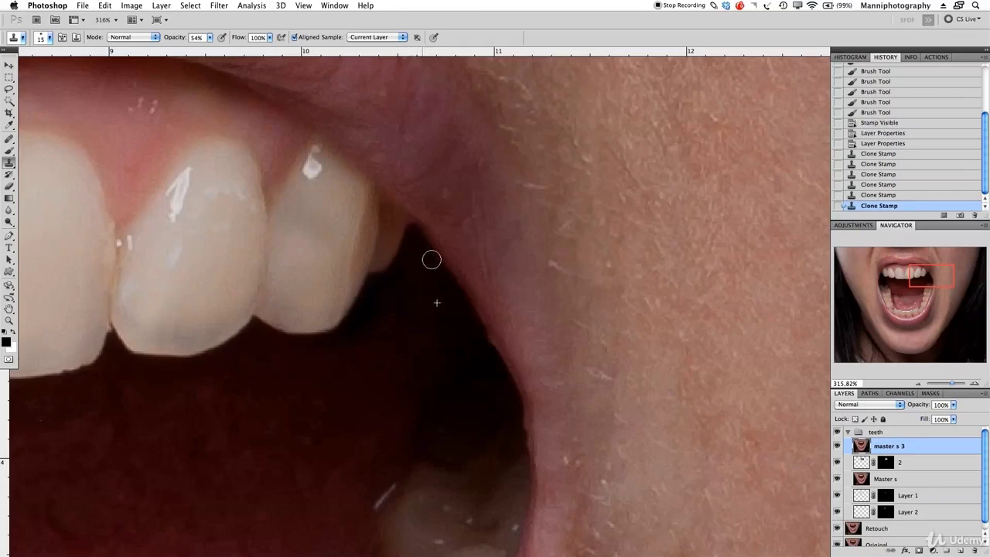
{"action": "left_click", "coordinate": [432, 256]}
{"action": "left_click", "coordinate": [431, 255]}
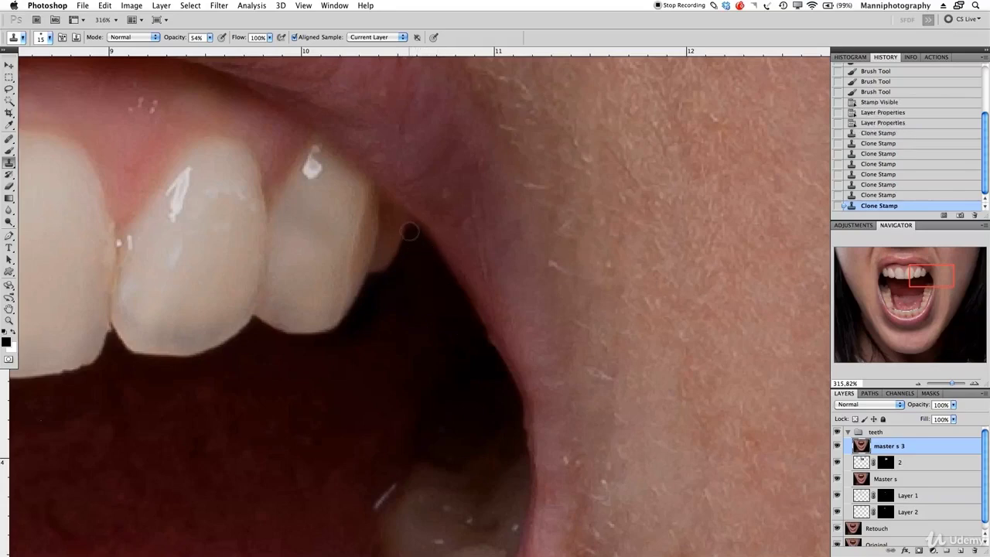
{"action": "left_click", "coordinate": [409, 232]}
{"action": "left_click", "coordinate": [386, 284]}
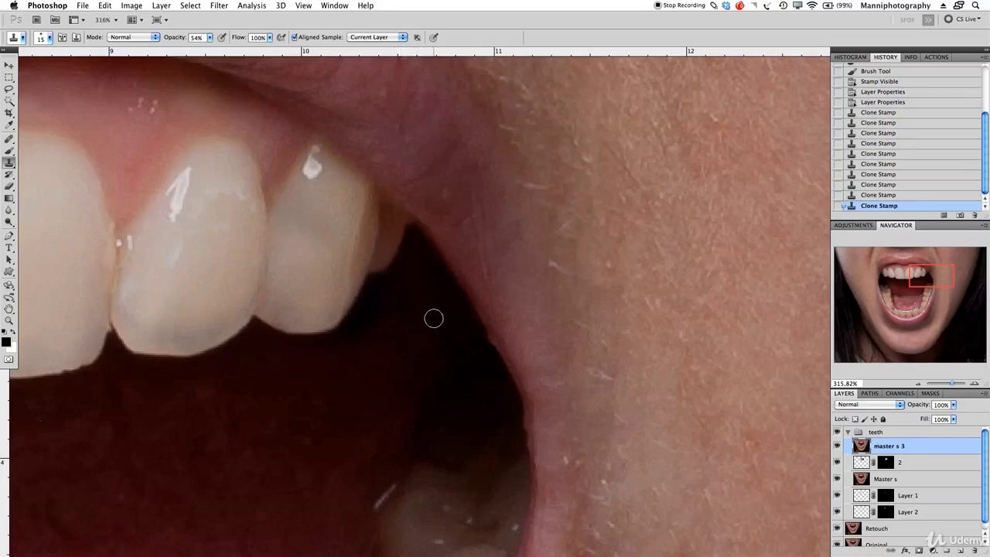
Collapse the teeth group and toggle its visibility to compare the upper teeth before and after the repair across the whole image.
{"action": "left_click_drag", "start_coordinate": [954, 384], "coordinate": [945, 384]}
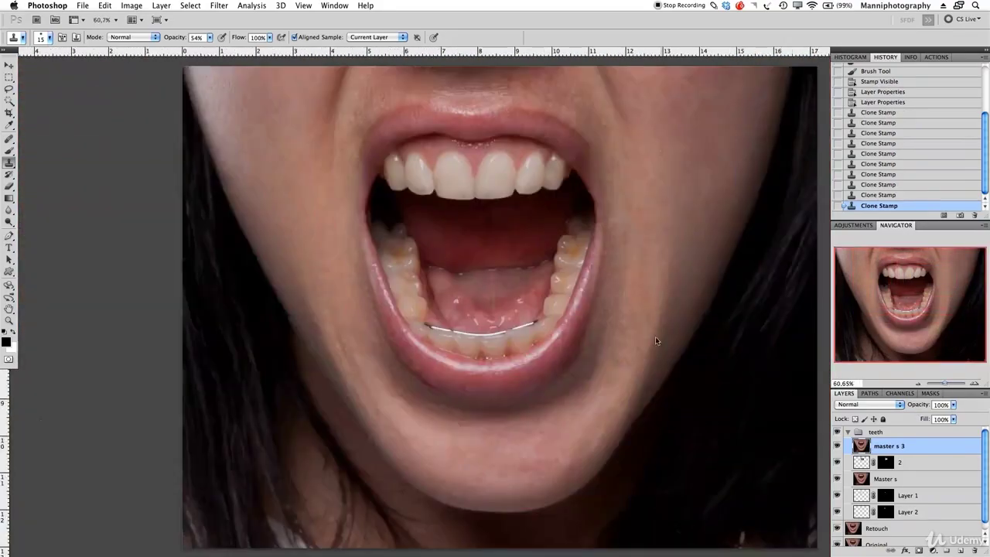
{"action": "left_click_drag", "start_coordinate": [646, 320], "coordinate": [639, 329]}
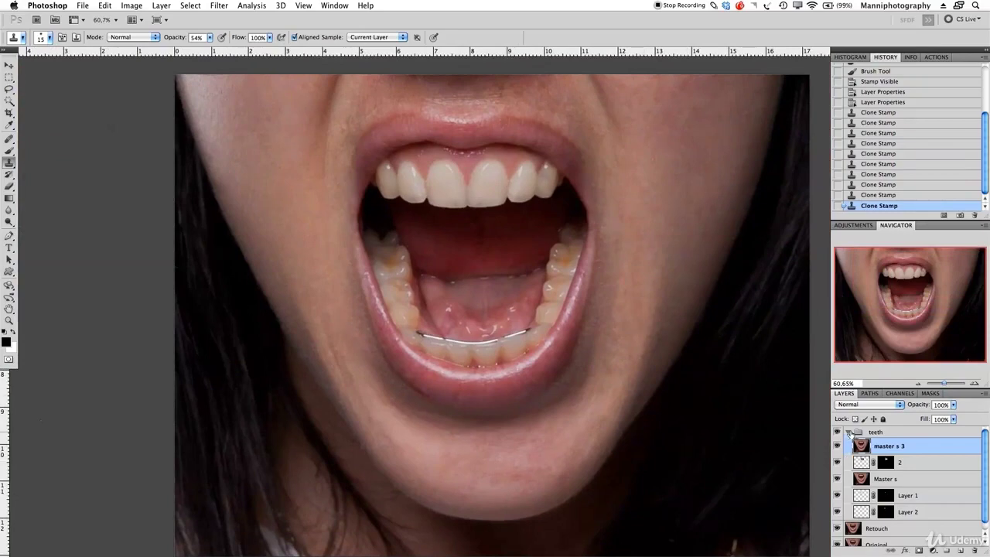
{"action": "left_click", "coordinate": [848, 432]}
{"action": "left_click", "coordinate": [837, 432]}
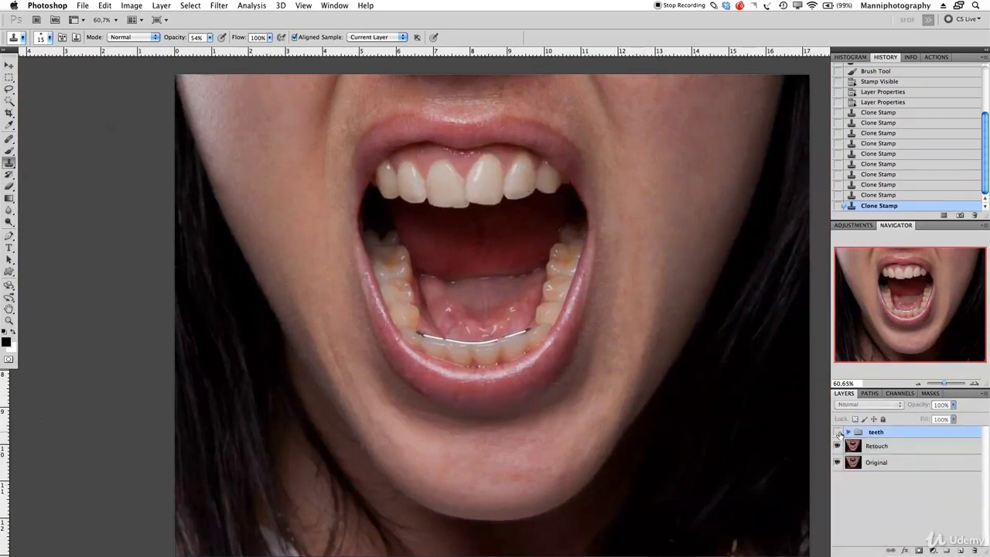
{"action": "left_click", "coordinate": [837, 432]}
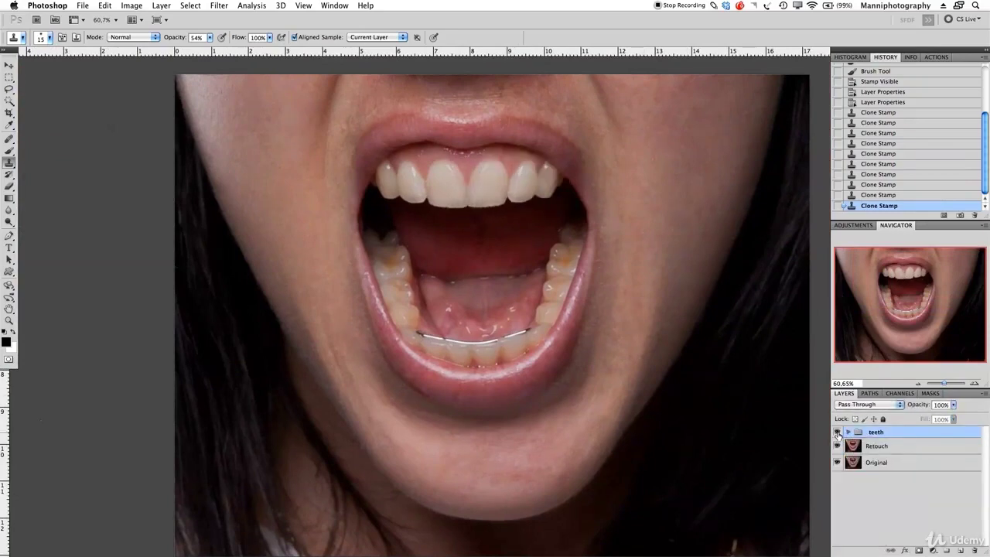
{"action": "left_click", "coordinate": [837, 432]}
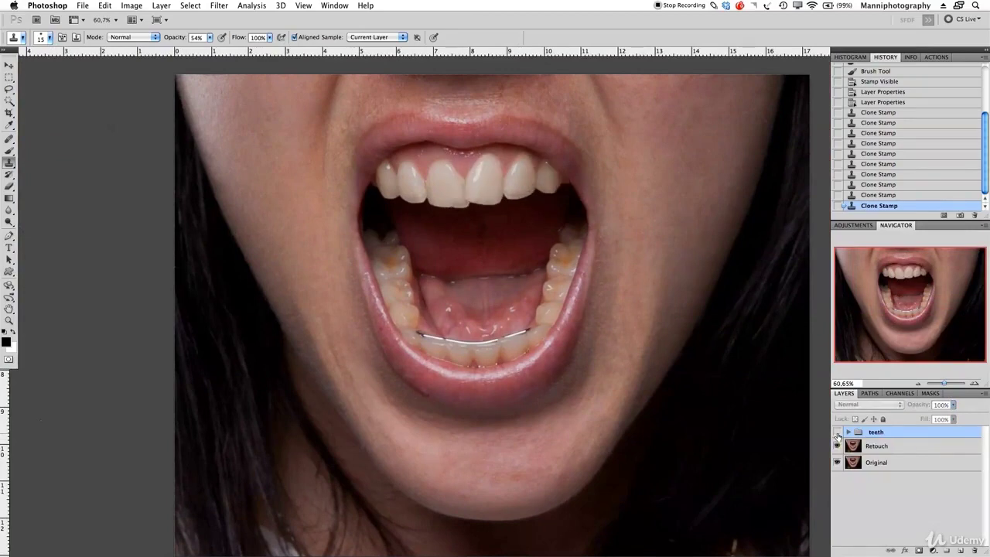
{"action": "left_click", "coordinate": [837, 432]}
{"action": "left_click", "coordinate": [836, 432]}
{"action": "left_click", "coordinate": [837, 433]}
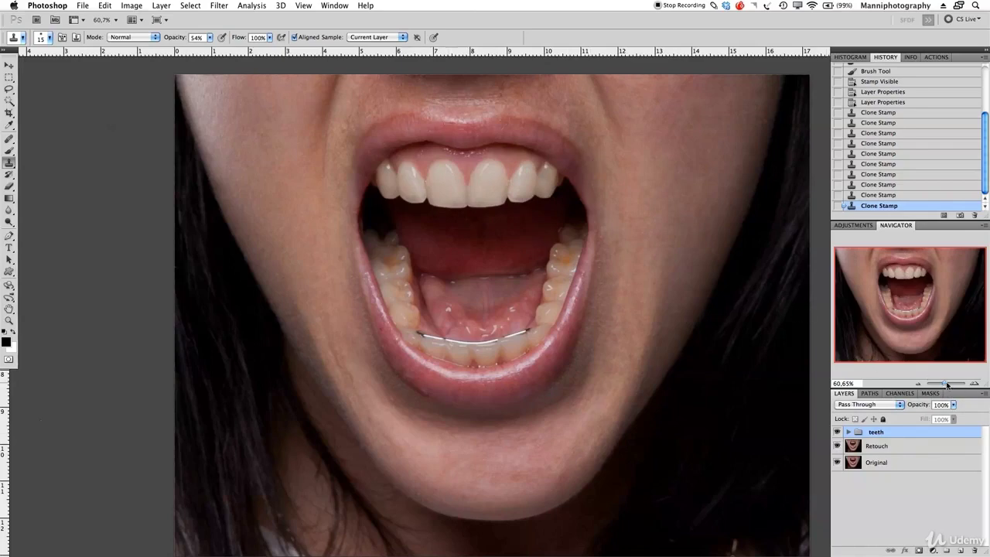
{"action": "left_click_drag", "start_coordinate": [947, 385], "coordinate": [942, 385]}
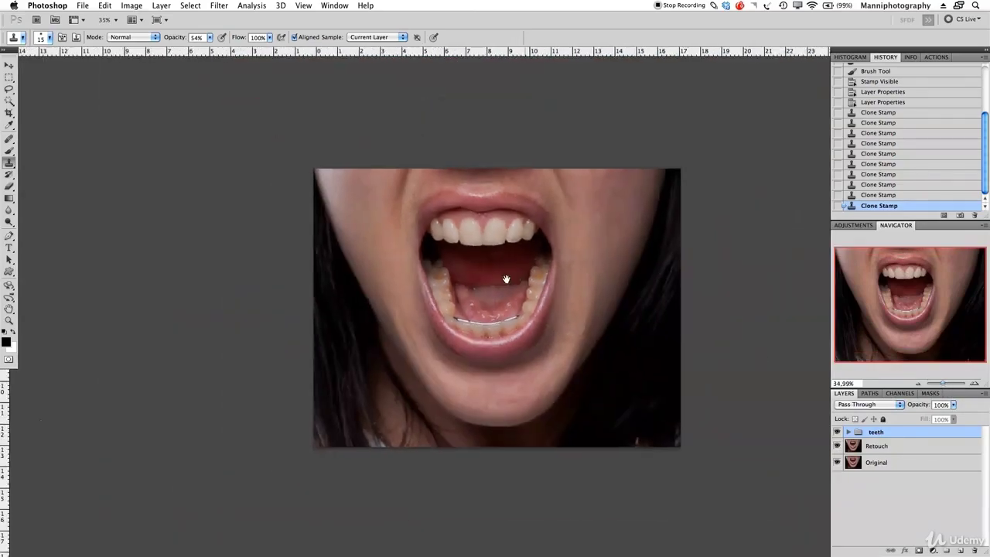
{"action": "left_click_drag", "start_coordinate": [506, 278], "coordinate": [483, 279]}
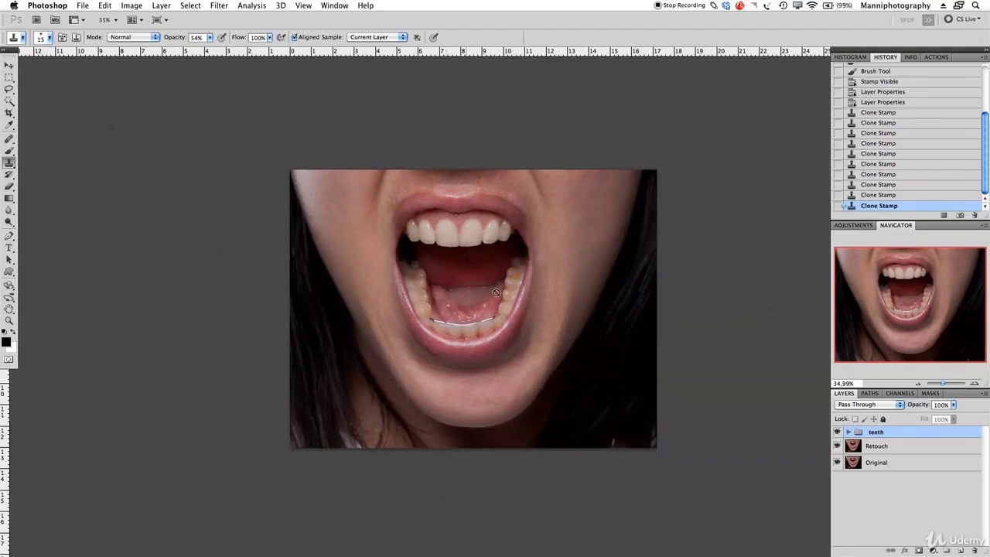